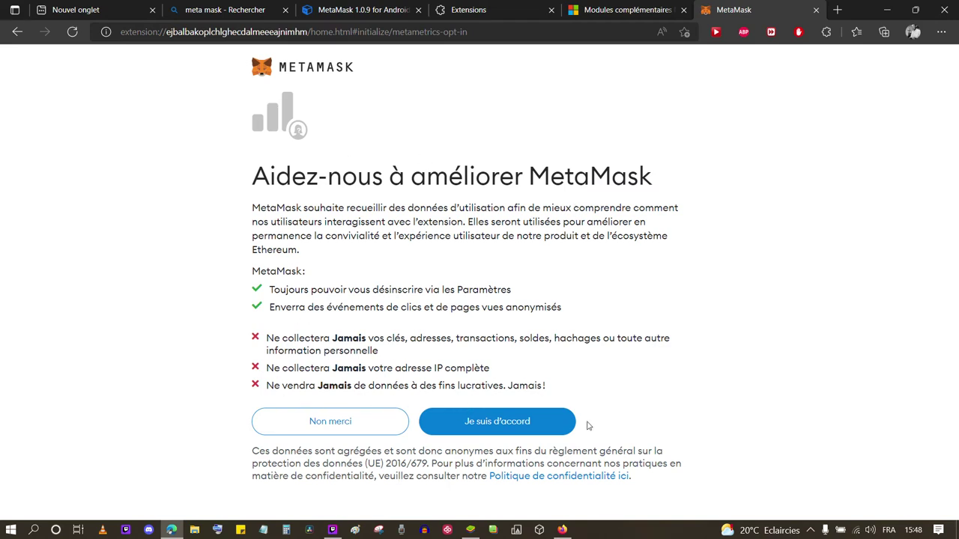
- Decline usage-data sharing and accept the MetaMask terms of use on the password page
{"action": "left_click", "coordinate": [327, 425]}
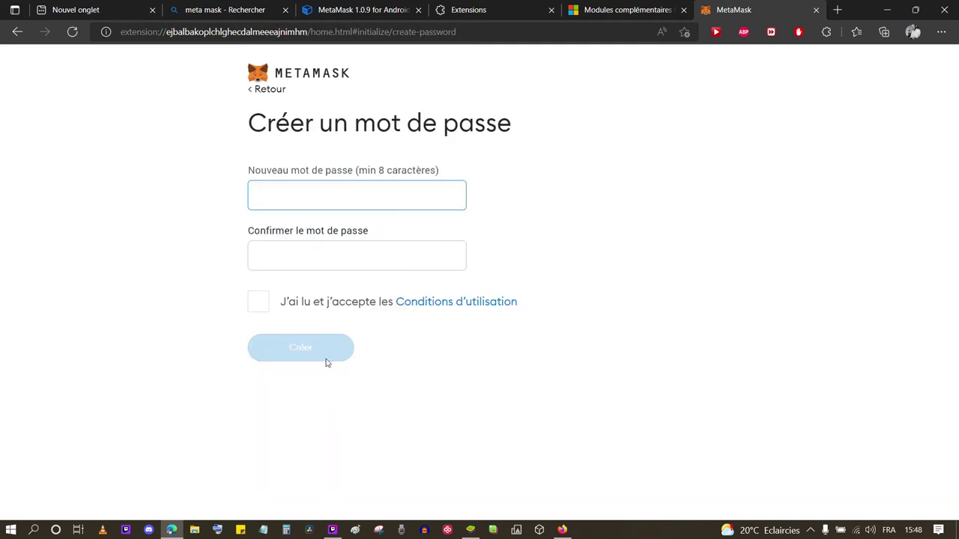
{"action": "left_click", "coordinate": [259, 302]}
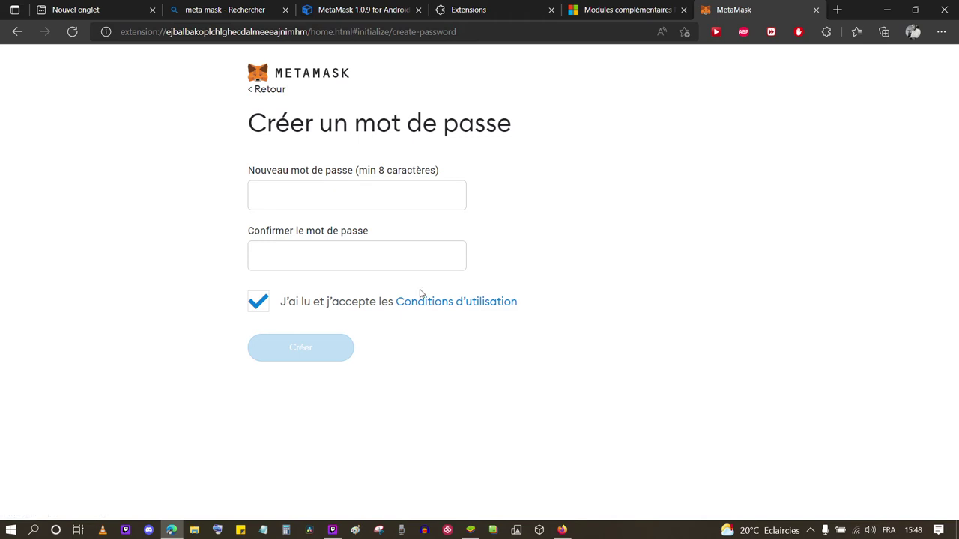
{"action": "left_click", "coordinate": [443, 185]}
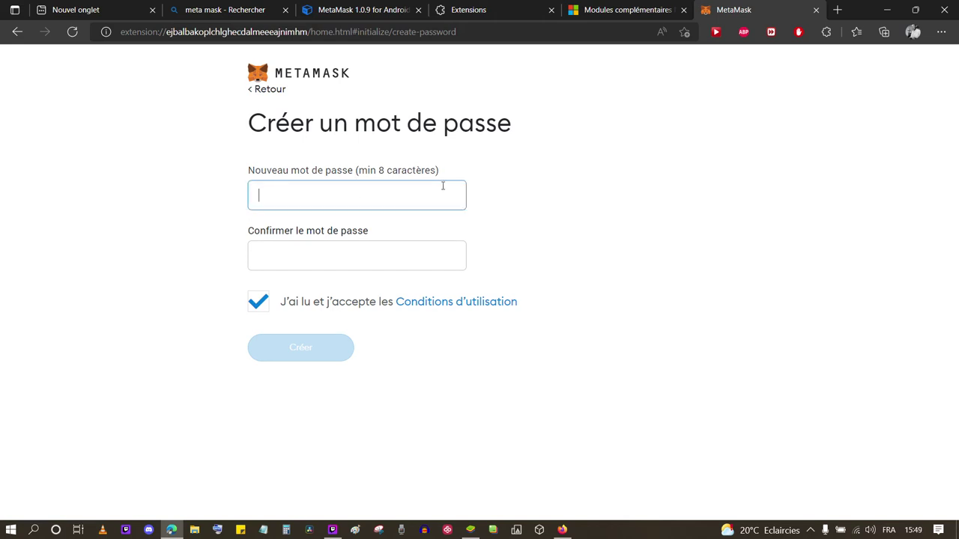
- Enter the wallet password in both the new and confirm fields, then create it
{"action": "type", "text": "••••"}
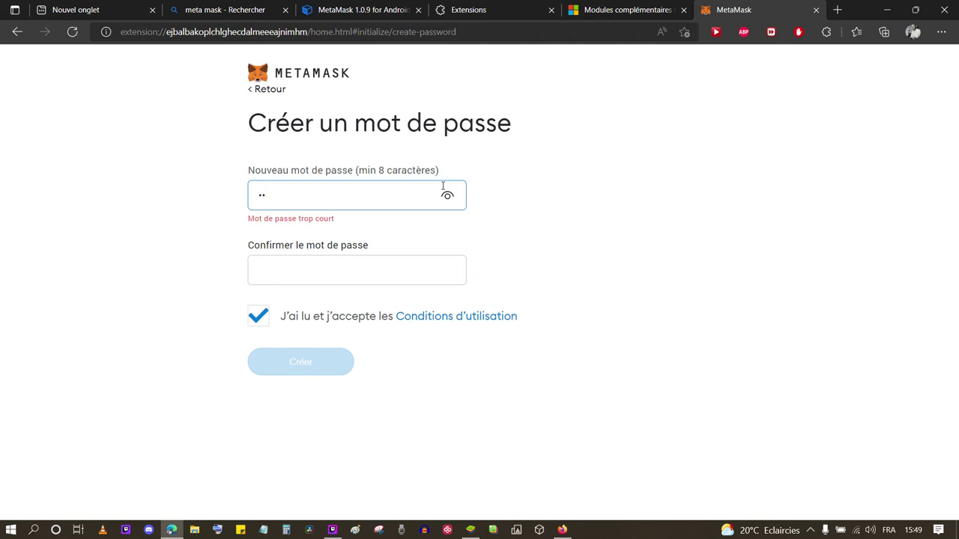
{"action": "type", "text": "•••••"}
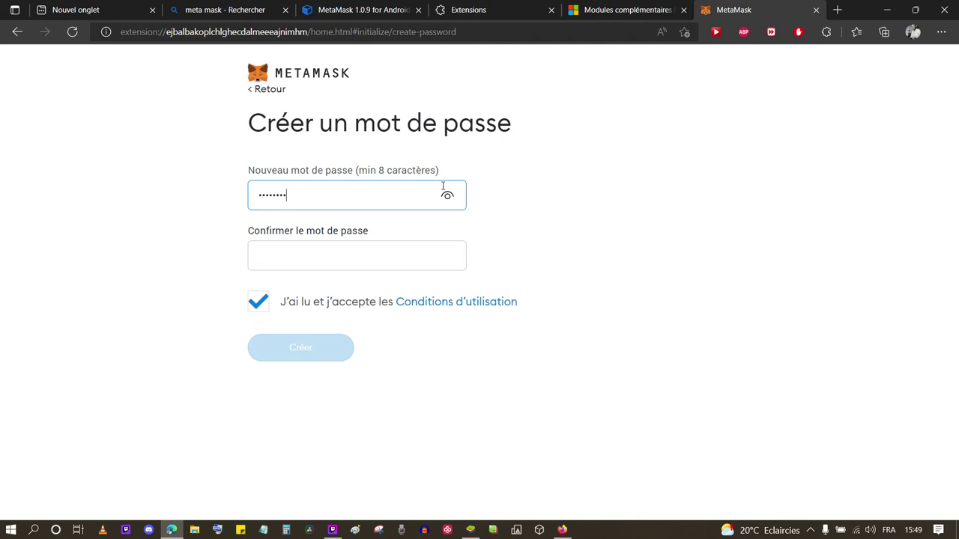
{"action": "left_click", "coordinate": [286, 259]}
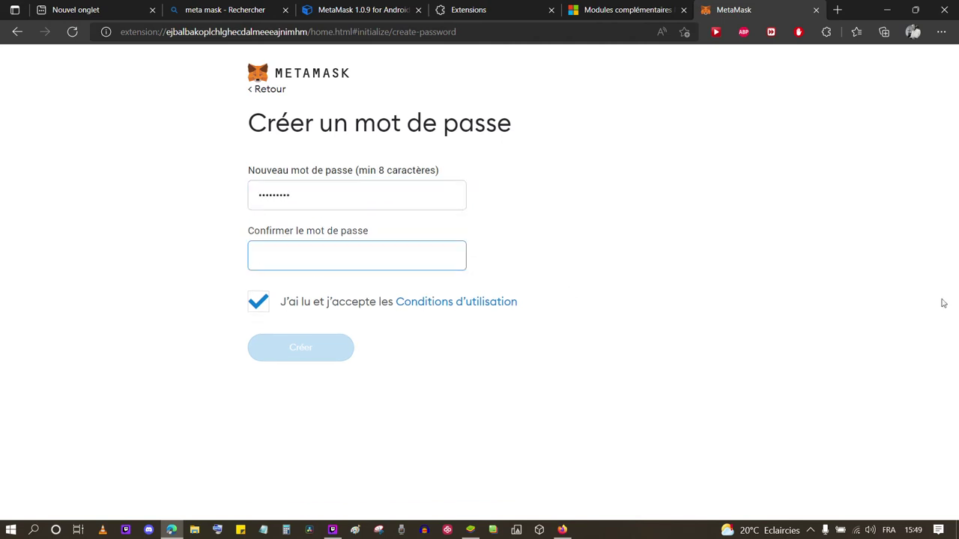
{"action": "type", "text": "•••••••••"}
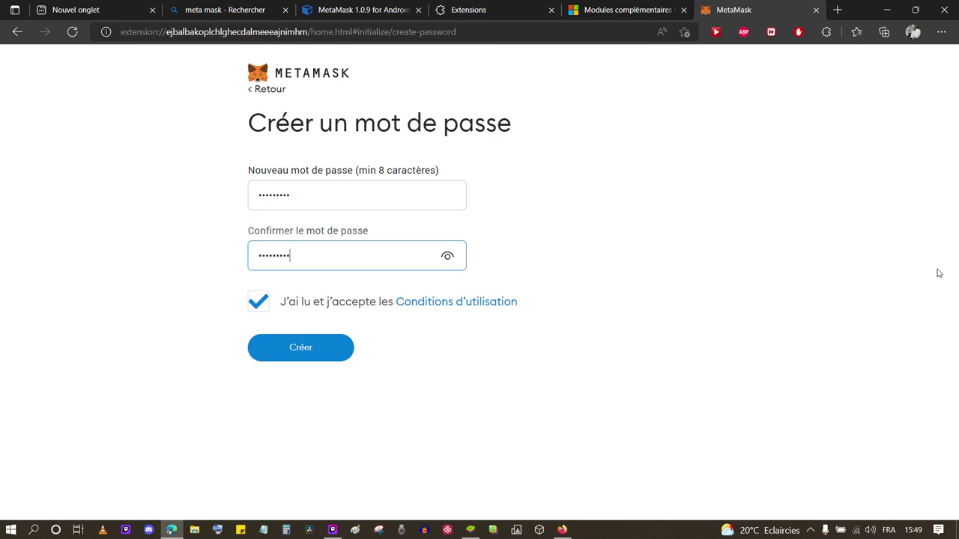
{"action": "left_click", "coordinate": [309, 352]}
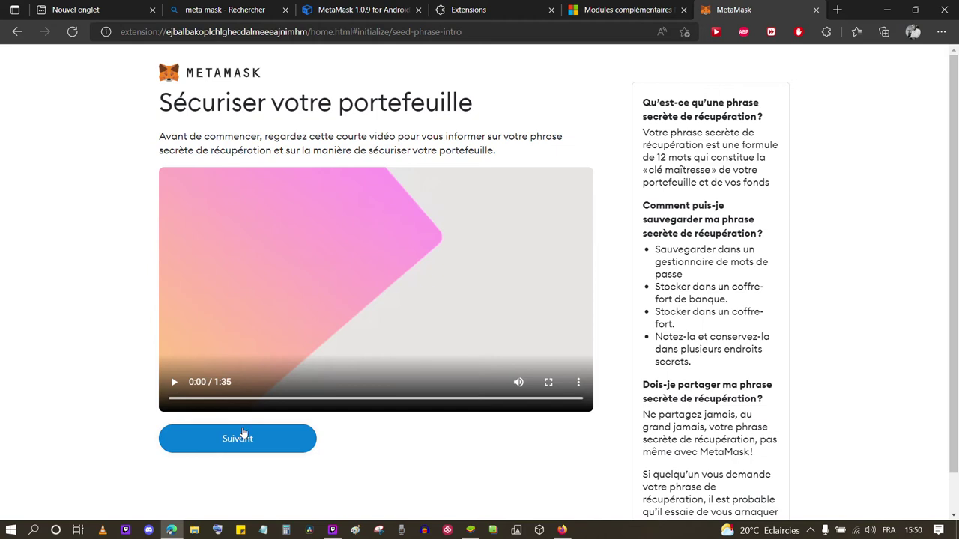
- Continue past the wallet-security video with 'Suivant'
{"action": "left_click", "coordinate": [243, 436]}
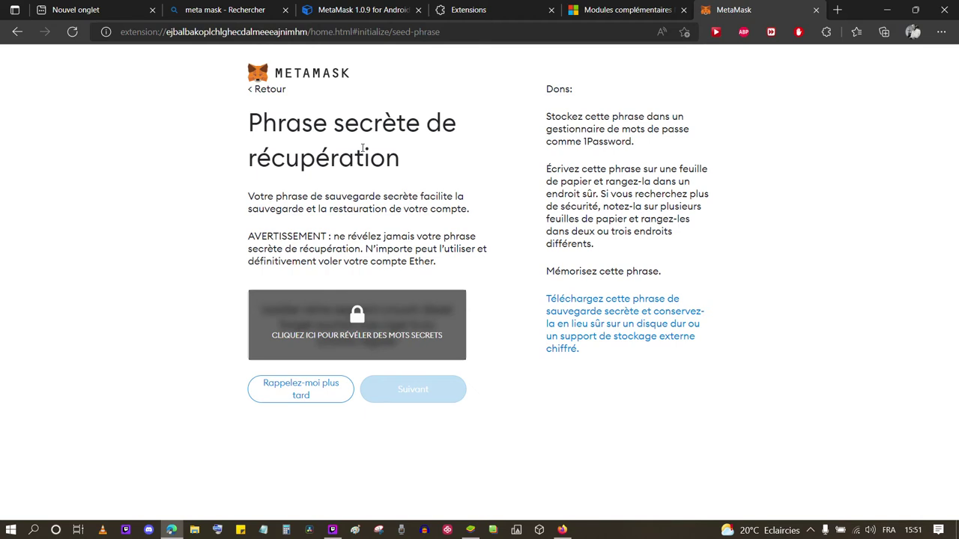
- Uncover the 12 secret words, then proceed to the phrase confirmation page
{"action": "left_click", "coordinate": [366, 344]}
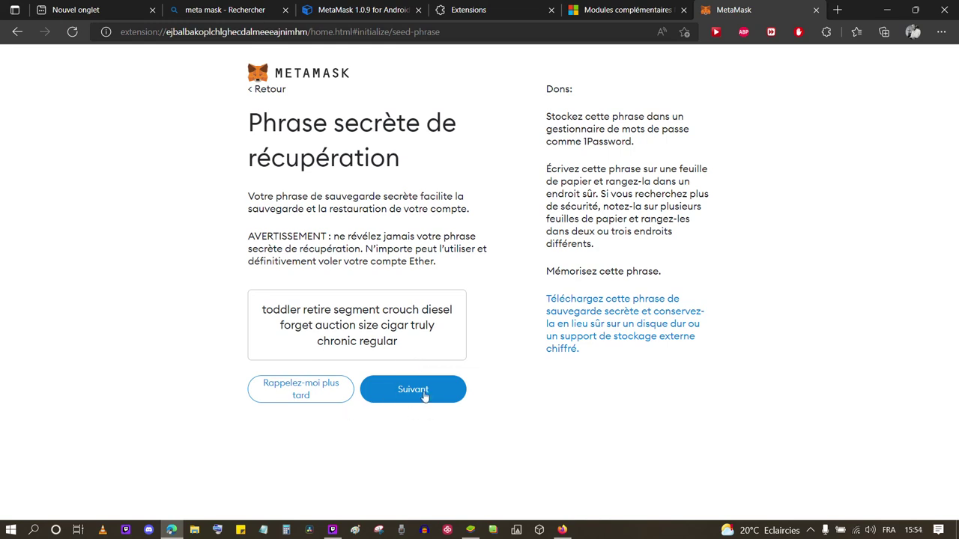
{"action": "left_click", "coordinate": [425, 396]}
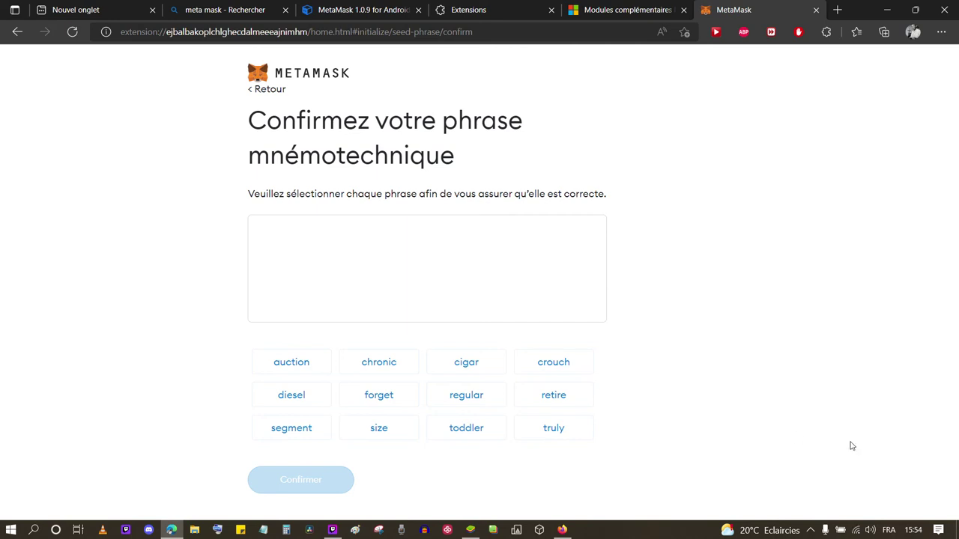
{"action": "left_click", "coordinate": [465, 430]}
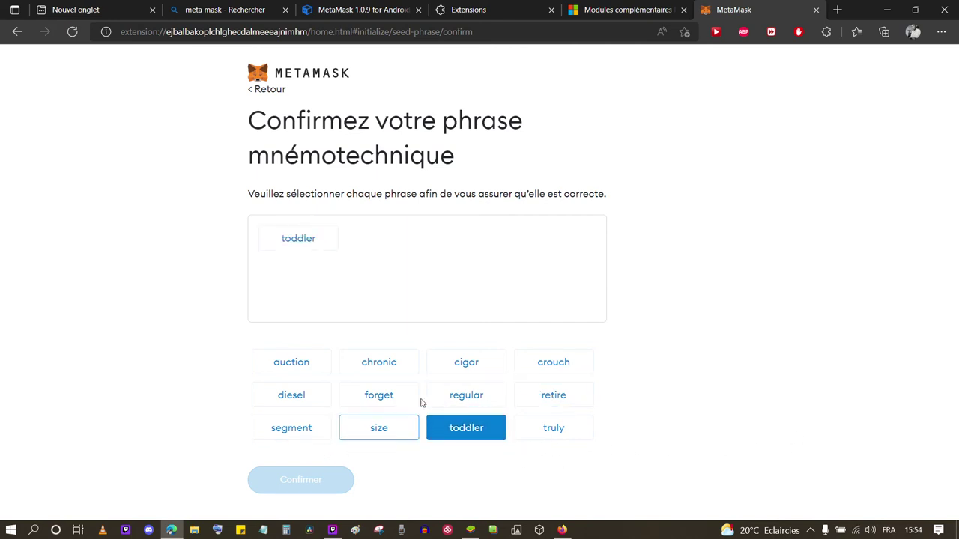
{"action": "left_click", "coordinate": [550, 398]}
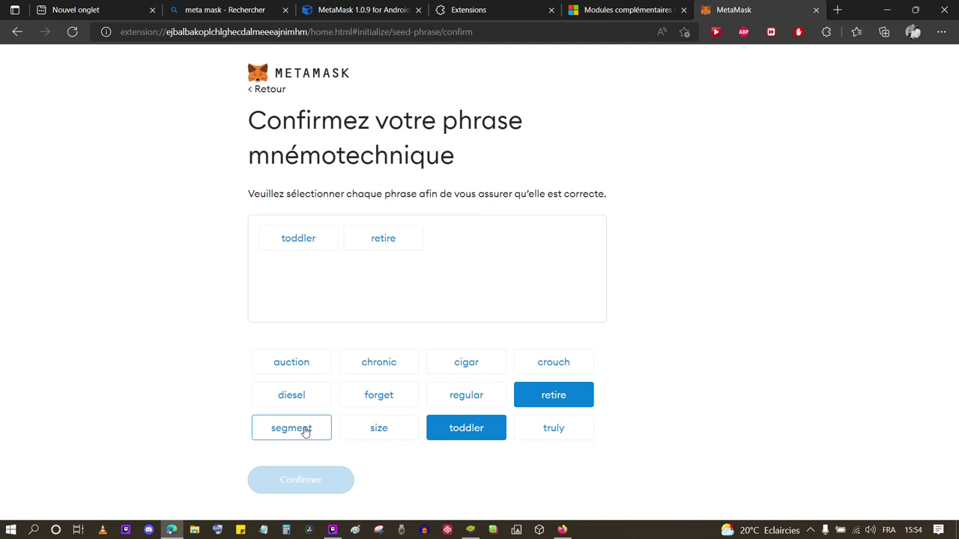
{"action": "left_click", "coordinate": [305, 431]}
{"action": "left_click", "coordinate": [535, 368]}
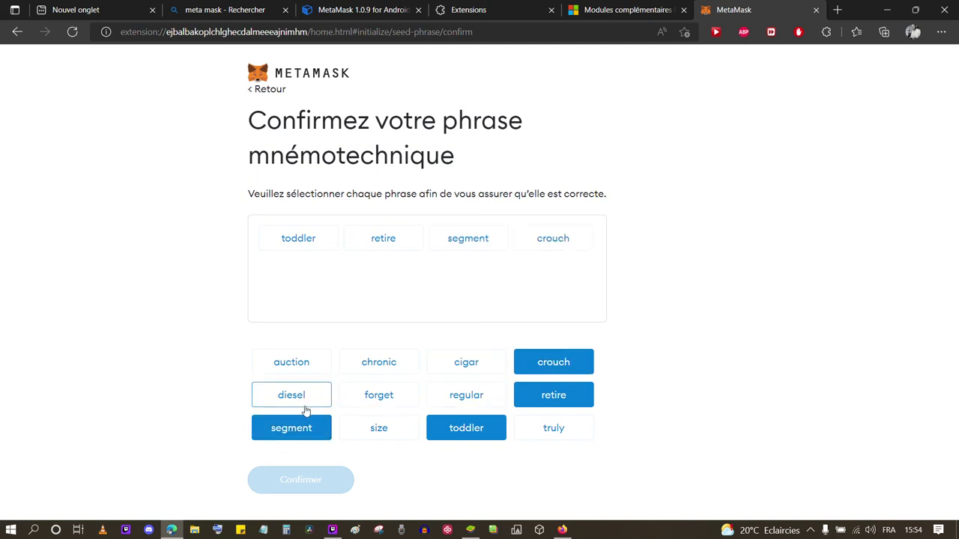
{"action": "left_click", "coordinate": [328, 399]}
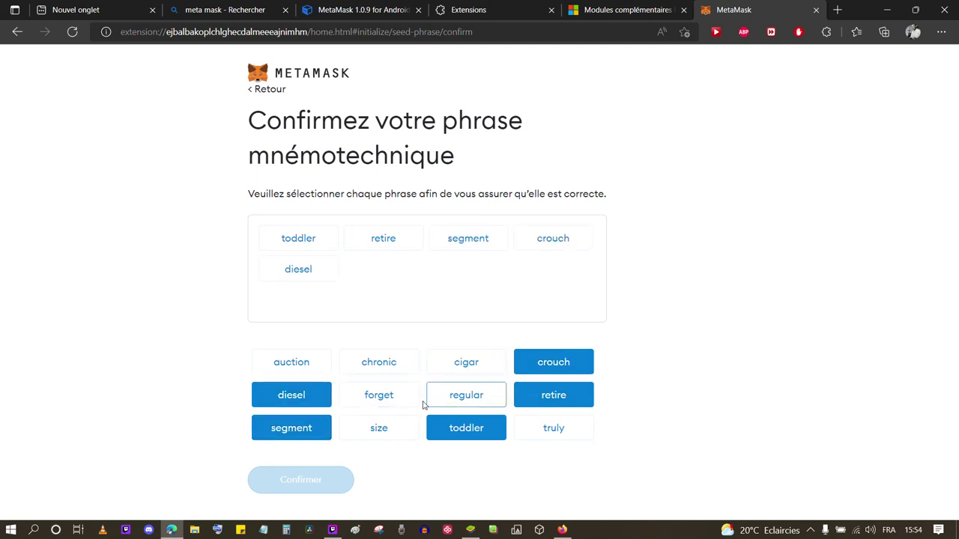
{"action": "left_click", "coordinate": [381, 396]}
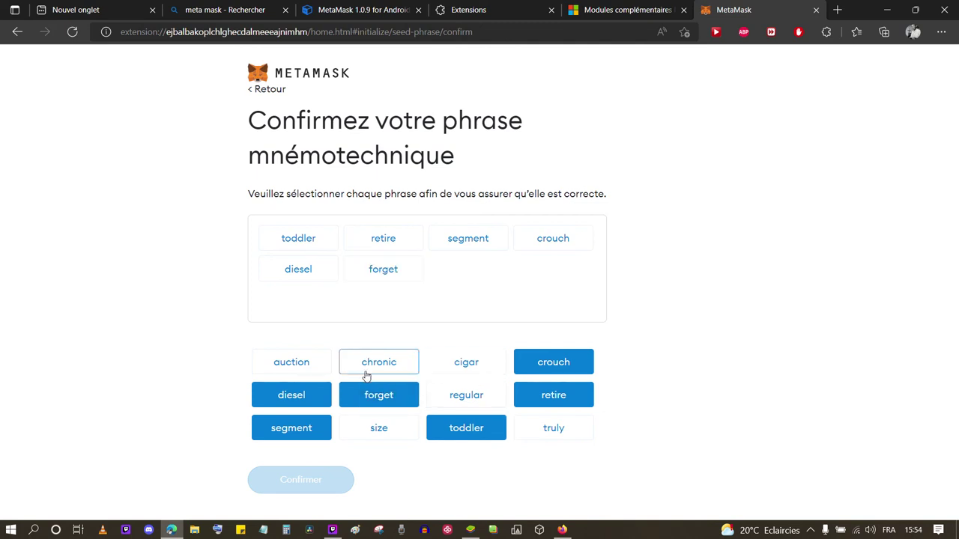
{"action": "left_click", "coordinate": [311, 370]}
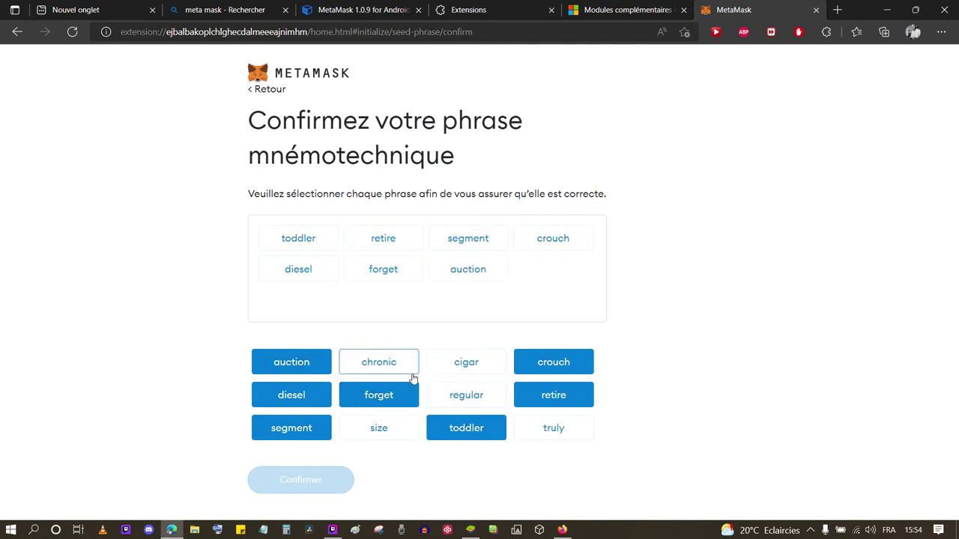
{"action": "left_click", "coordinate": [388, 428]}
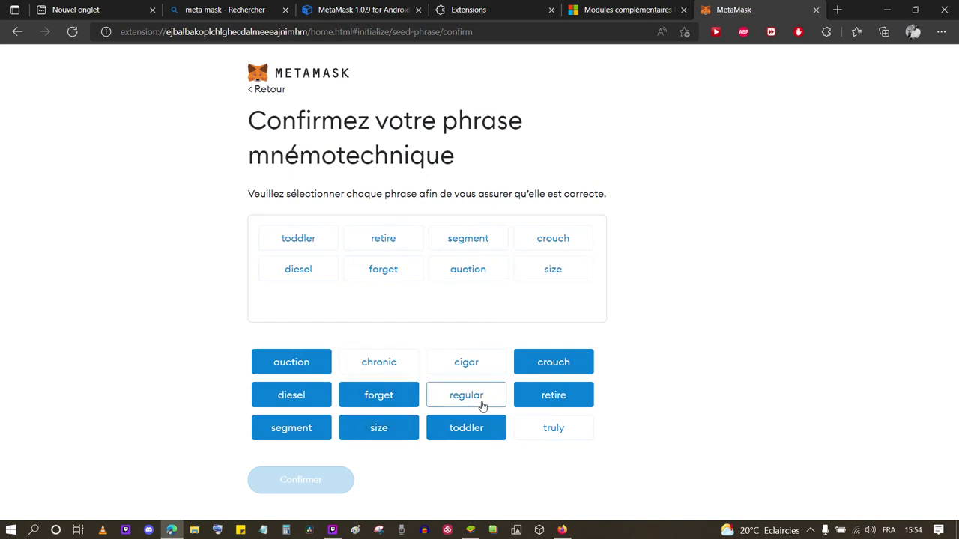
{"action": "left_click", "coordinate": [440, 367]}
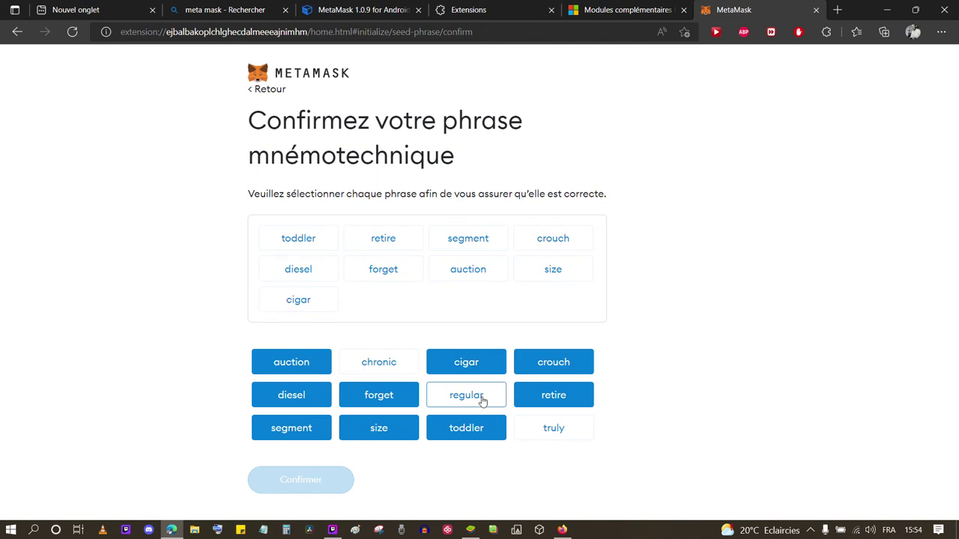
{"action": "left_click", "coordinate": [577, 429]}
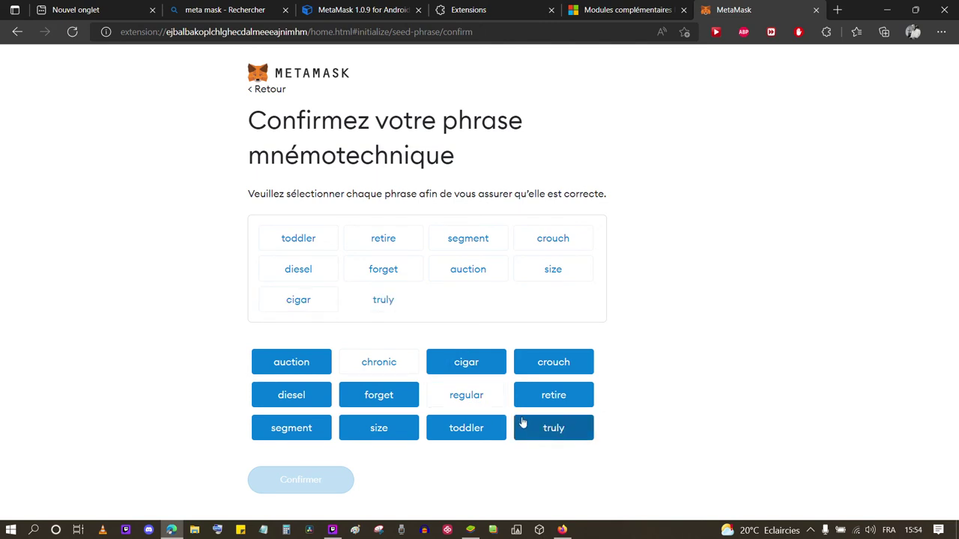
{"action": "left_click", "coordinate": [396, 371]}
{"action": "left_click", "coordinate": [458, 403]}
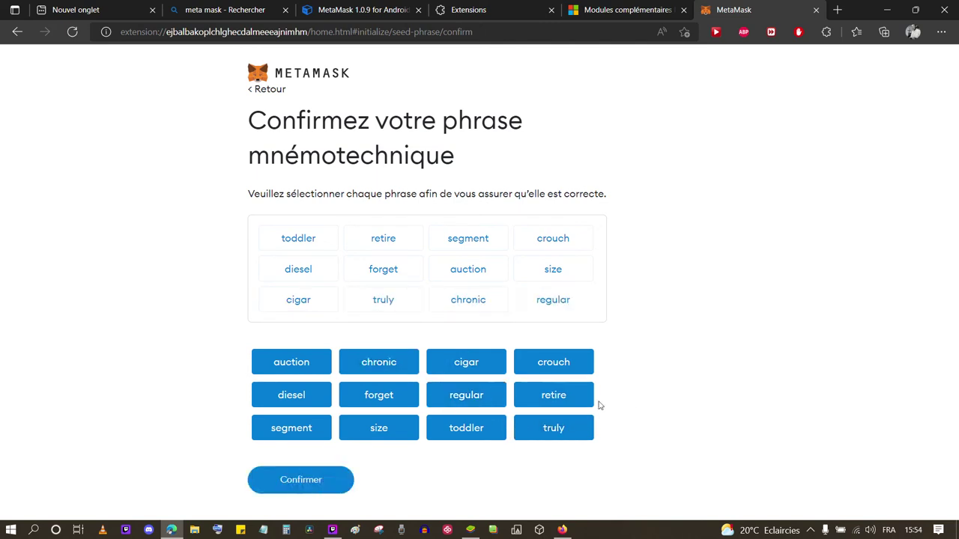
{"action": "left_click", "coordinate": [280, 484]}
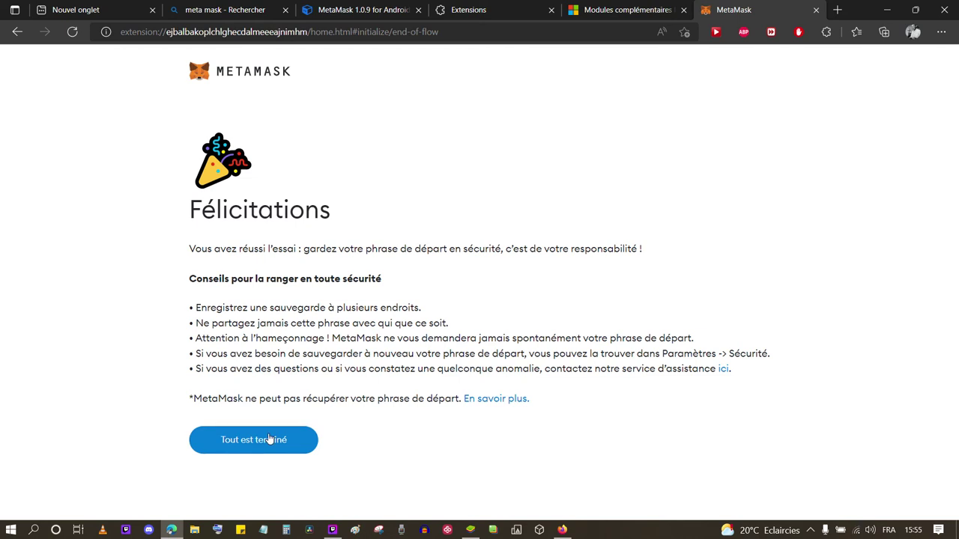
- Finish setup, then check the accounts list and ETH deposit options on the wallet home
{"action": "left_click", "coordinate": [270, 439]}
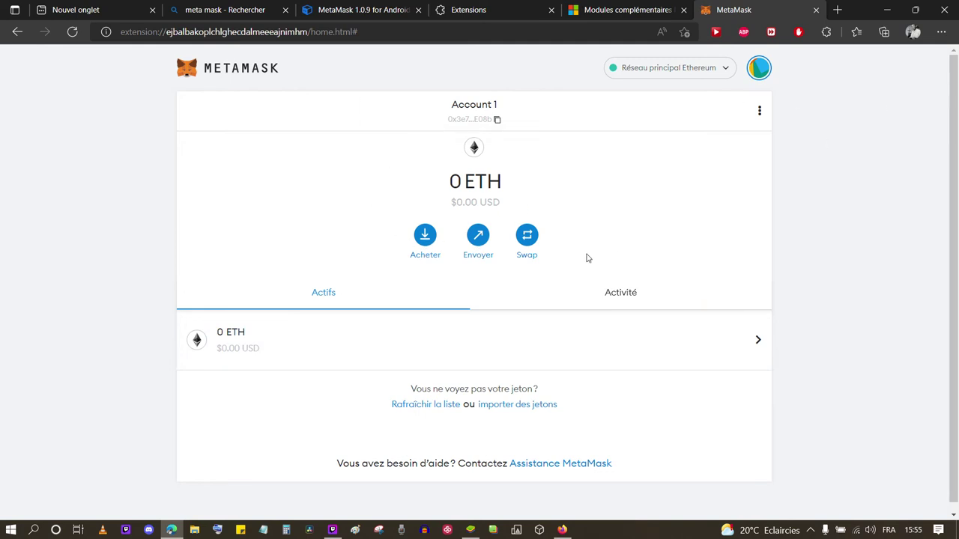
{"action": "left_click", "coordinate": [757, 69]}
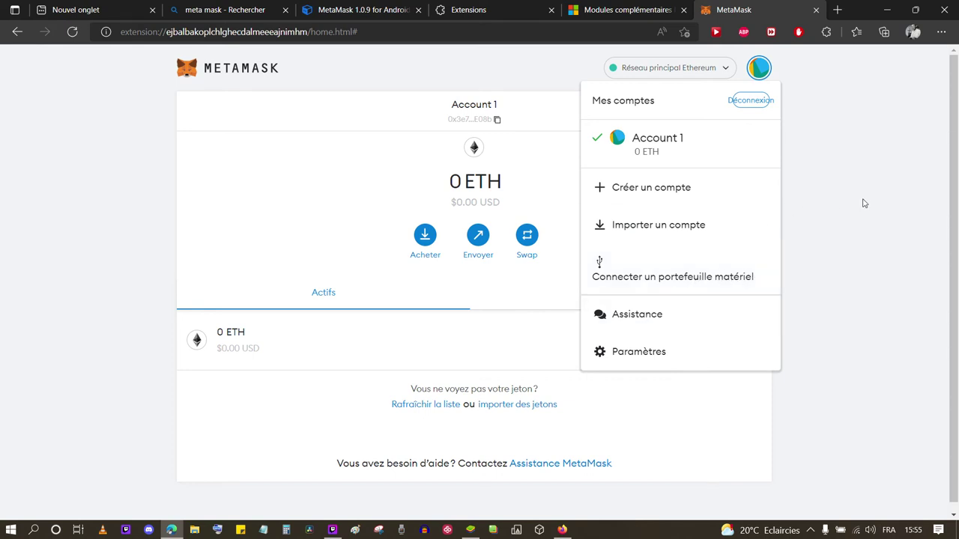
{"action": "left_click", "coordinate": [824, 211]}
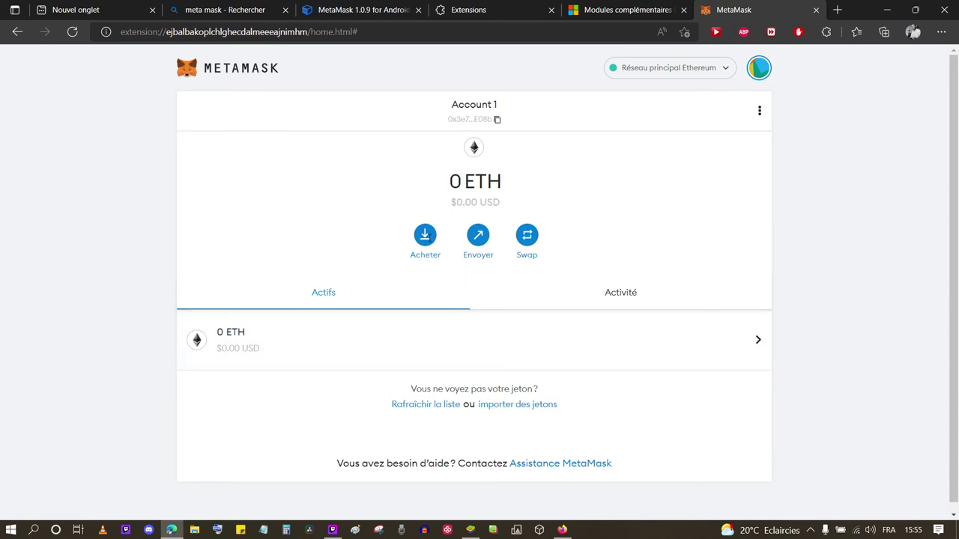
{"action": "left_click", "coordinate": [424, 234]}
{"action": "scroll", "coordinate": [331, 320], "scroll_direction": "down", "scroll_amount": 3}
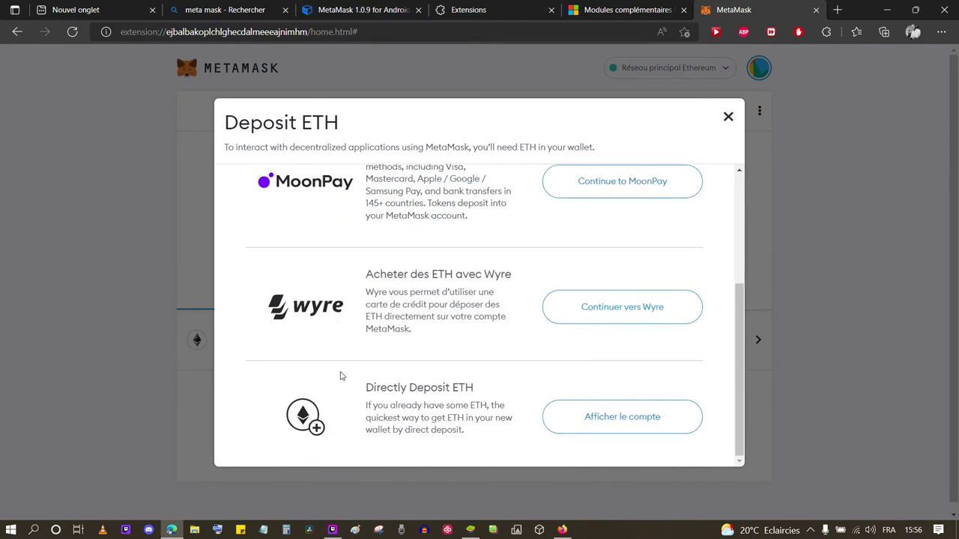
{"action": "scroll", "coordinate": [417, 346], "scroll_direction": "up", "scroll_amount": 1}
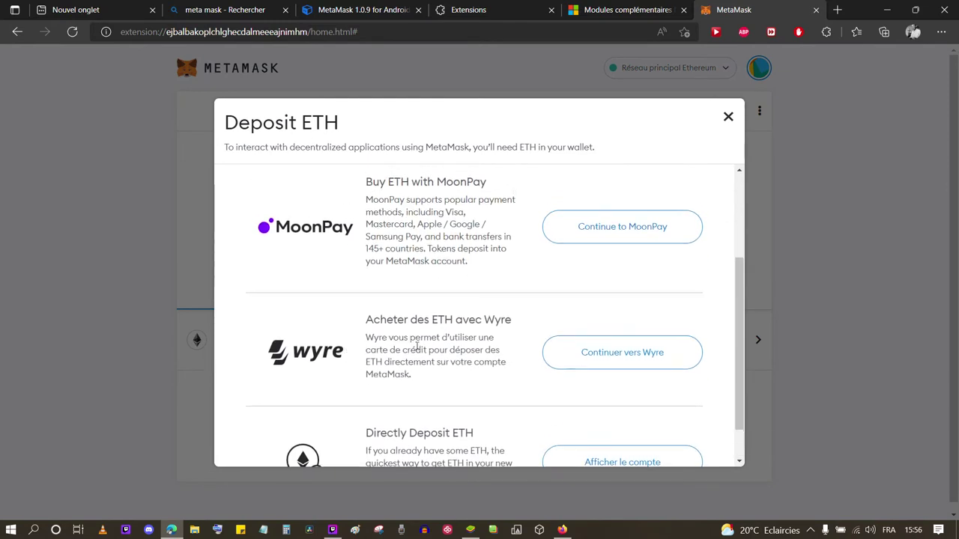
{"action": "scroll", "coordinate": [534, 345], "scroll_direction": "down", "scroll_amount": 1}
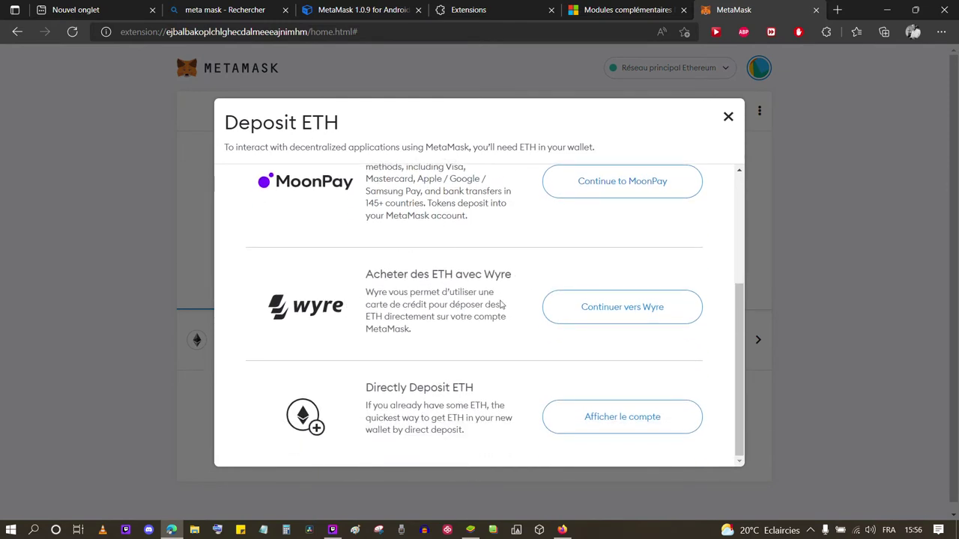
{"action": "left_click", "coordinate": [130, 186]}
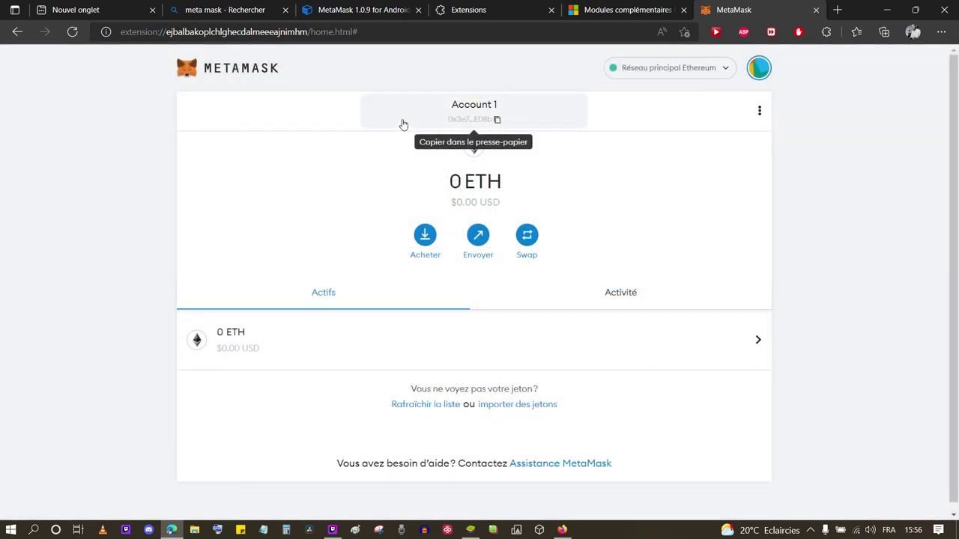
{"action": "left_click", "coordinate": [725, 68]}
{"action": "left_click", "coordinate": [802, 100]}
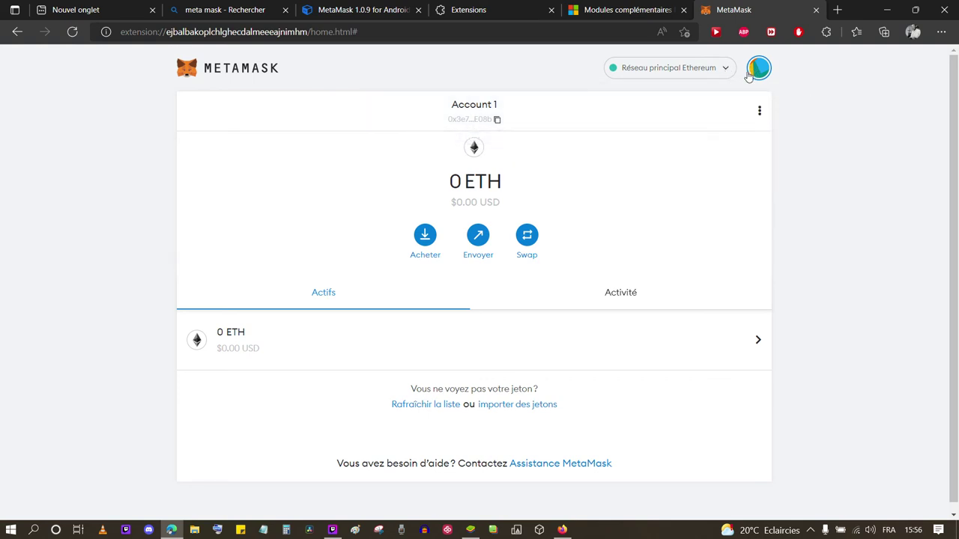
{"action": "left_click", "coordinate": [725, 69]}
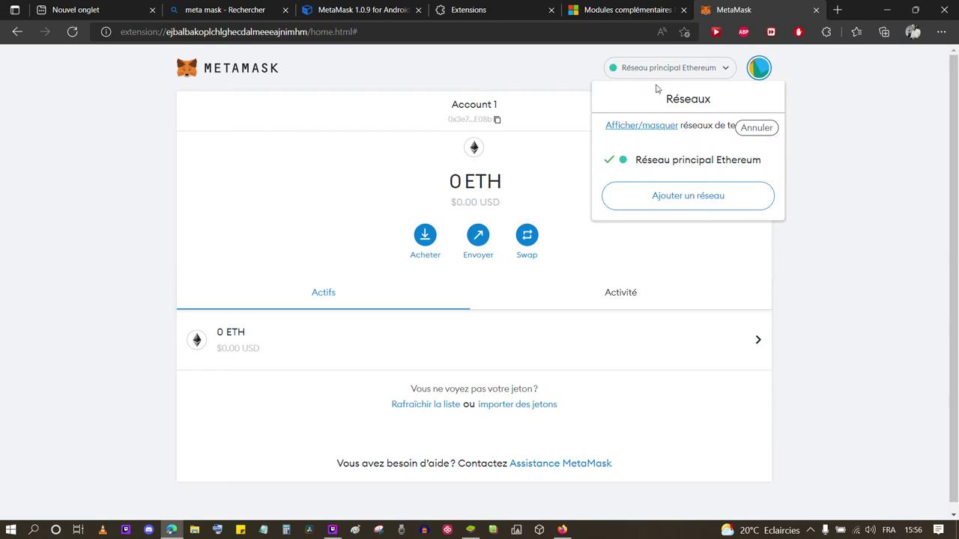
{"action": "left_click", "coordinate": [428, 238]}
{"action": "left_click", "coordinate": [428, 252]}
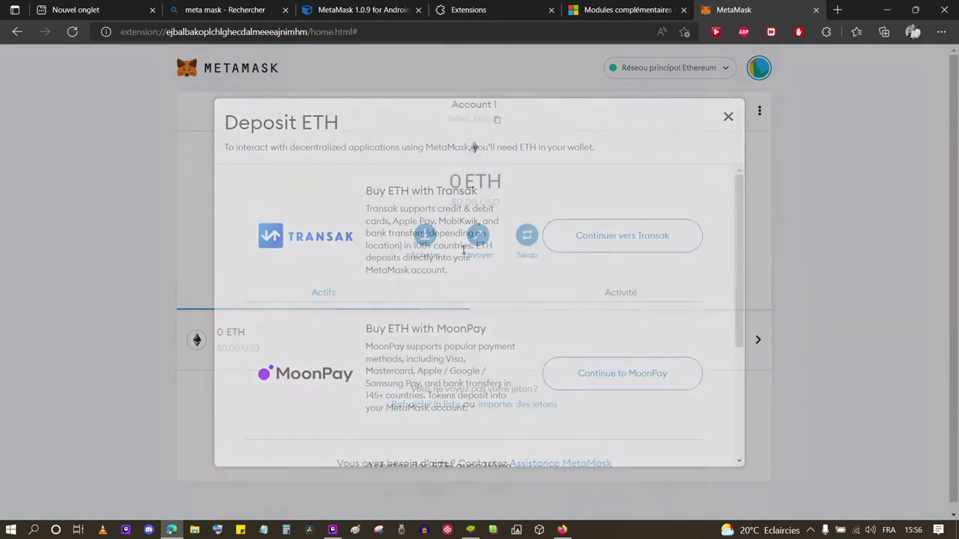
{"action": "scroll", "coordinate": [337, 259], "scroll_direction": "down", "scroll_amount": 2}
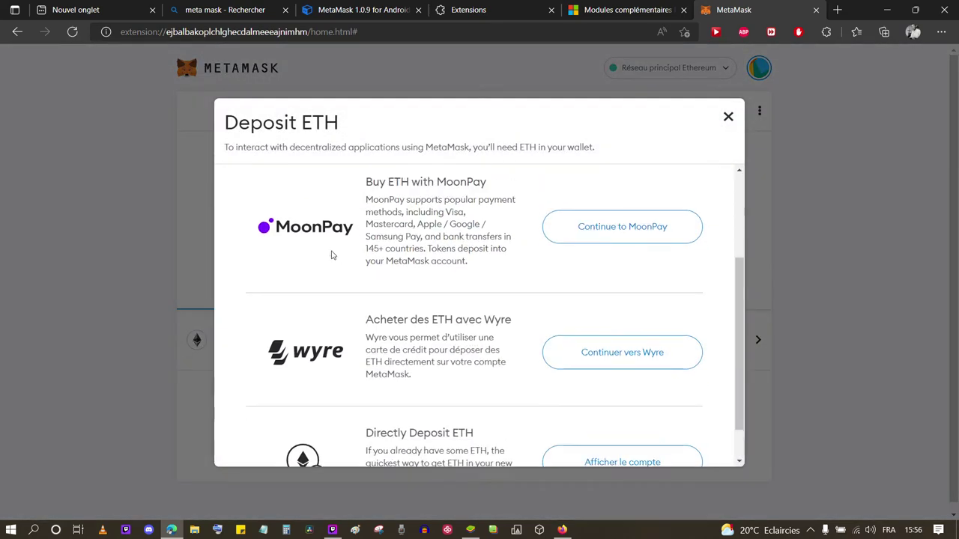
{"action": "scroll", "coordinate": [331, 255], "scroll_direction": "up", "scroll_amount": 2}
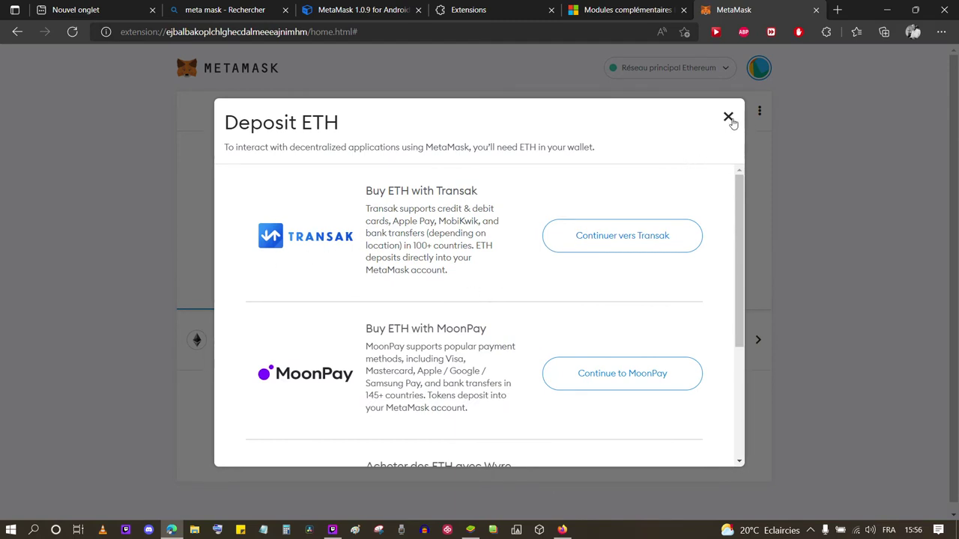
{"action": "left_click", "coordinate": [728, 118]}
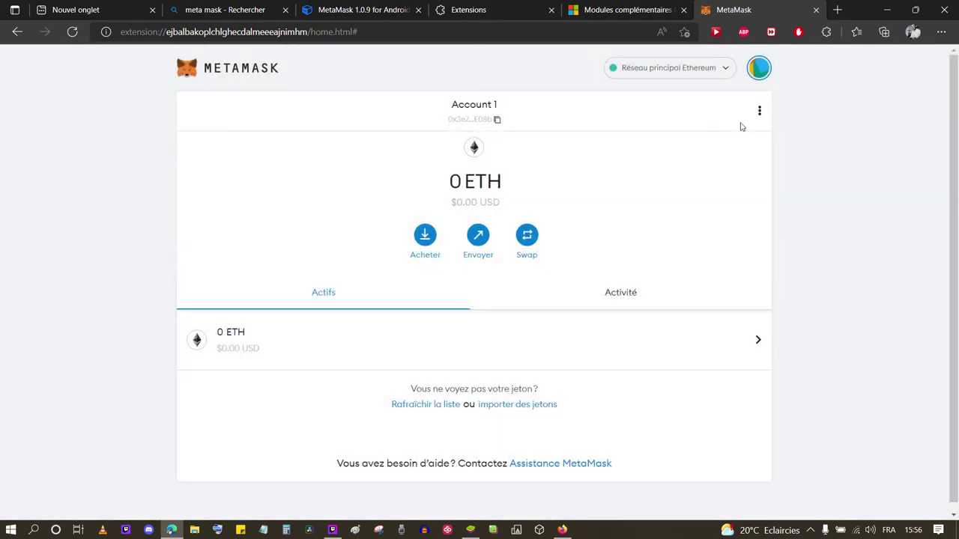
{"action": "scroll", "coordinate": [779, 208], "scroll_direction": "down", "scroll_amount": 1}
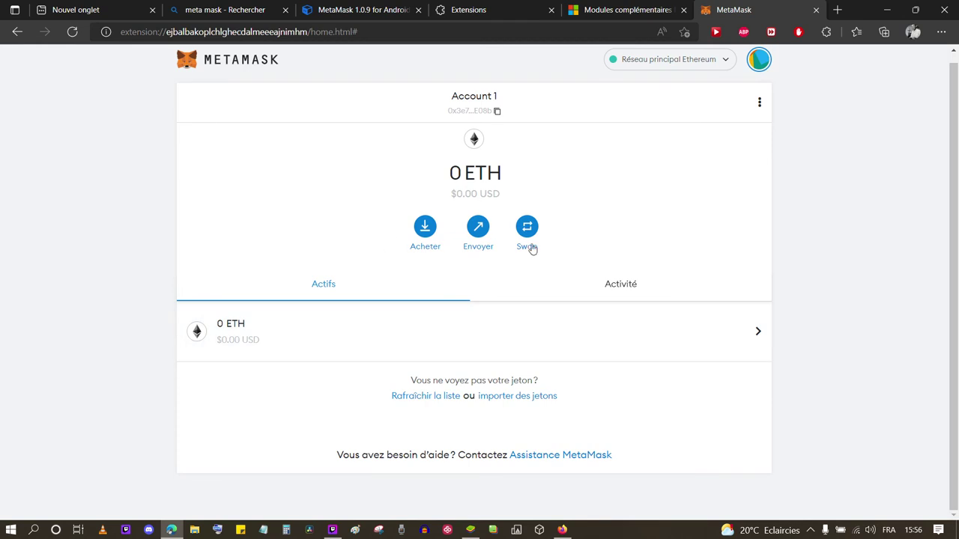
{"action": "left_click", "coordinate": [527, 233]}
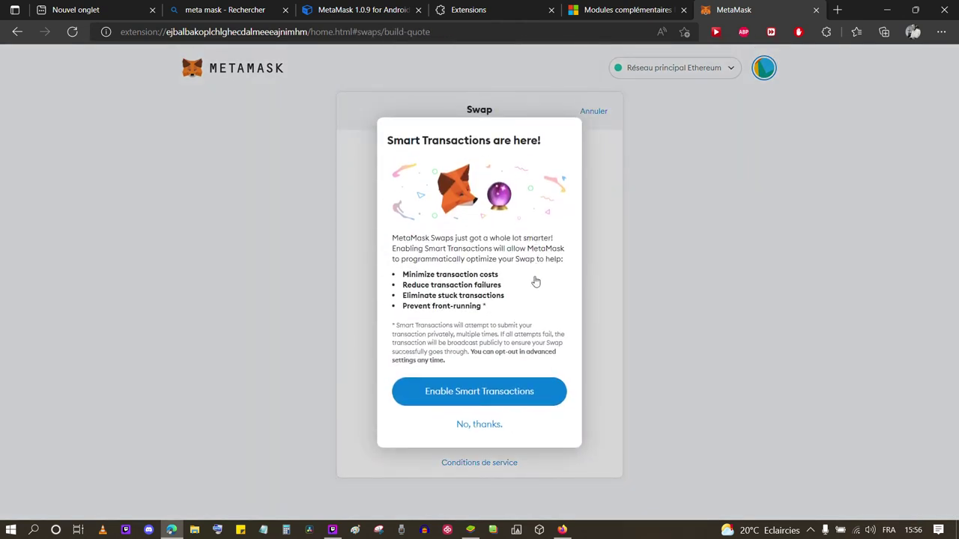
{"action": "key", "text": "Escape"}
{"action": "left_click", "coordinate": [461, 204]}
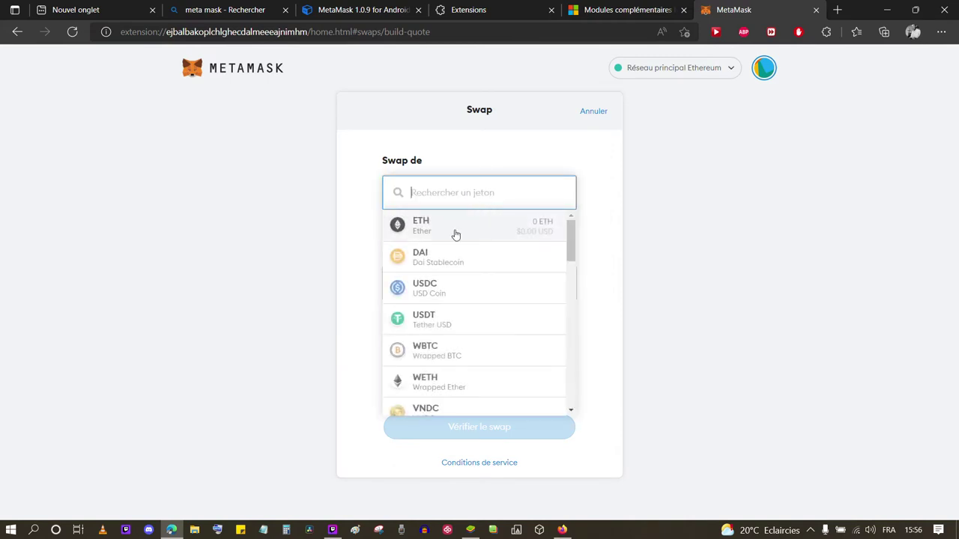
{"action": "scroll", "coordinate": [471, 237], "scroll_direction": "down", "scroll_amount": 4}
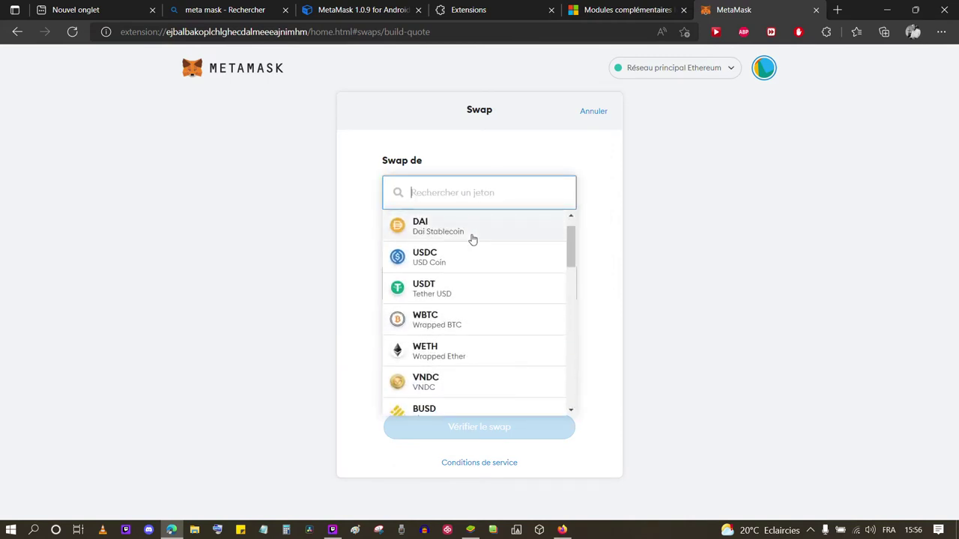
{"action": "left_click", "coordinate": [601, 293]}
{"action": "left_click", "coordinate": [419, 289]}
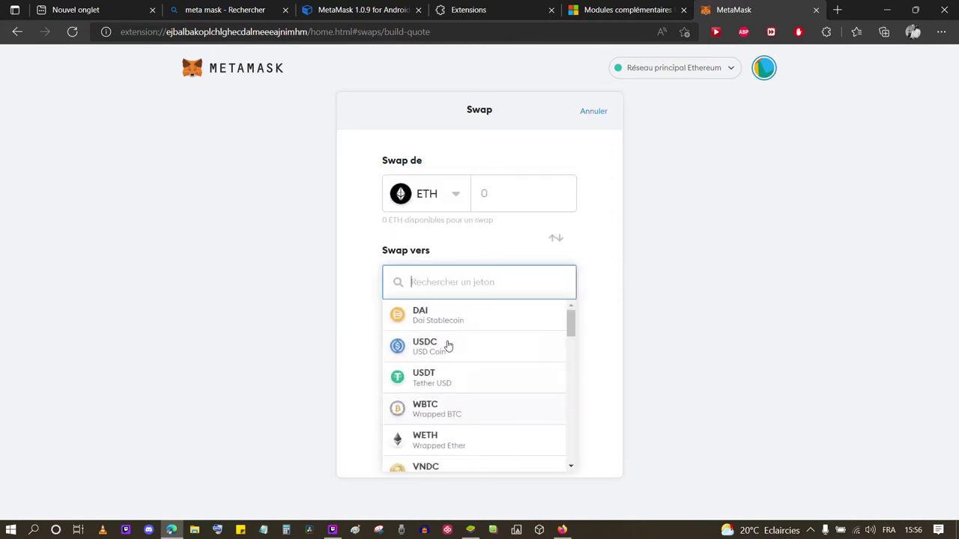
{"action": "left_click", "coordinate": [734, 111]}
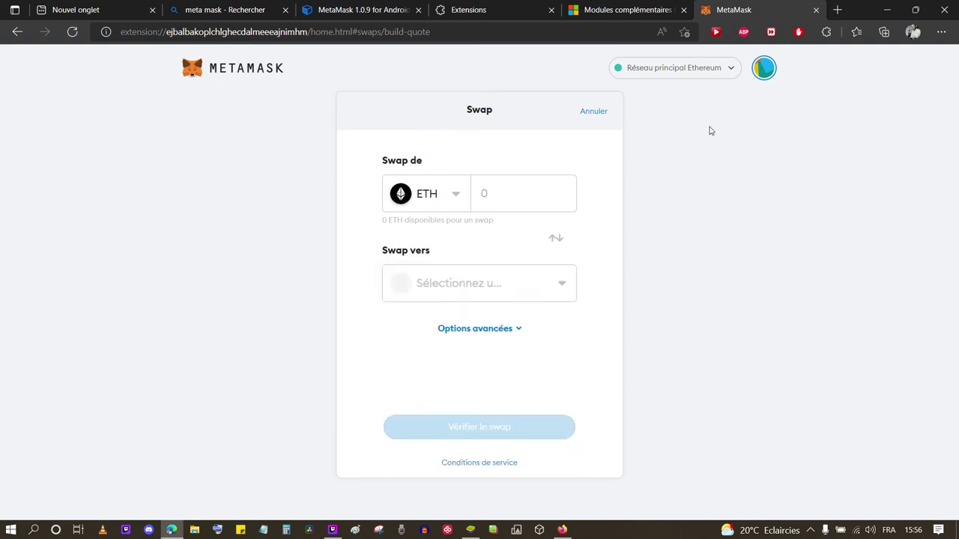
{"action": "left_click", "coordinate": [603, 112]}
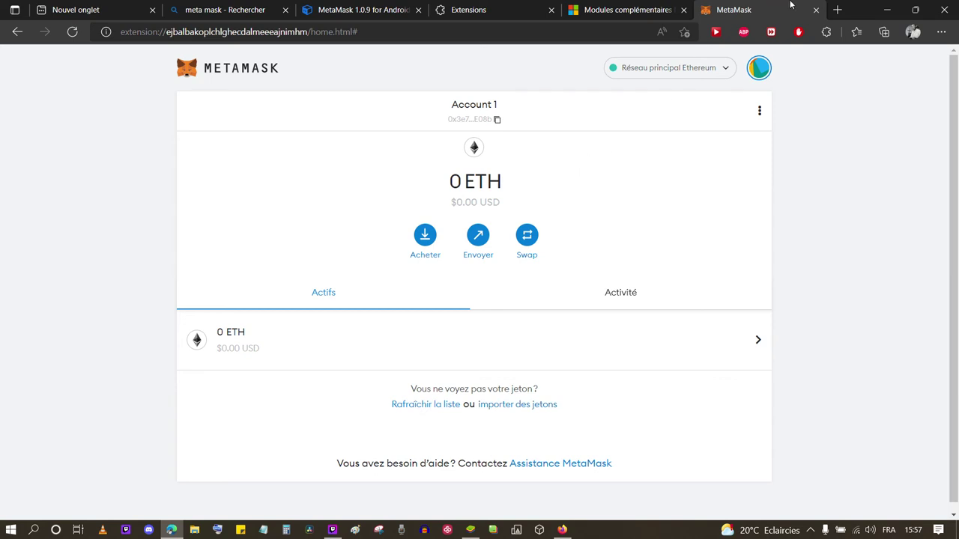
- In a new tab, search Bing for 'the sandbox' and open the sandbox.game result
{"action": "left_click", "coordinate": [837, 10]}
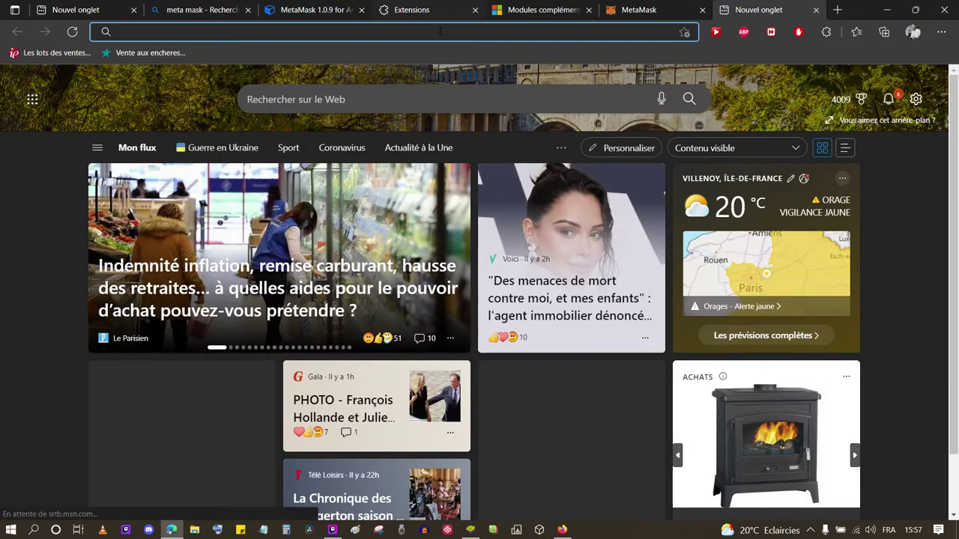
{"action": "left_click", "coordinate": [457, 33]}
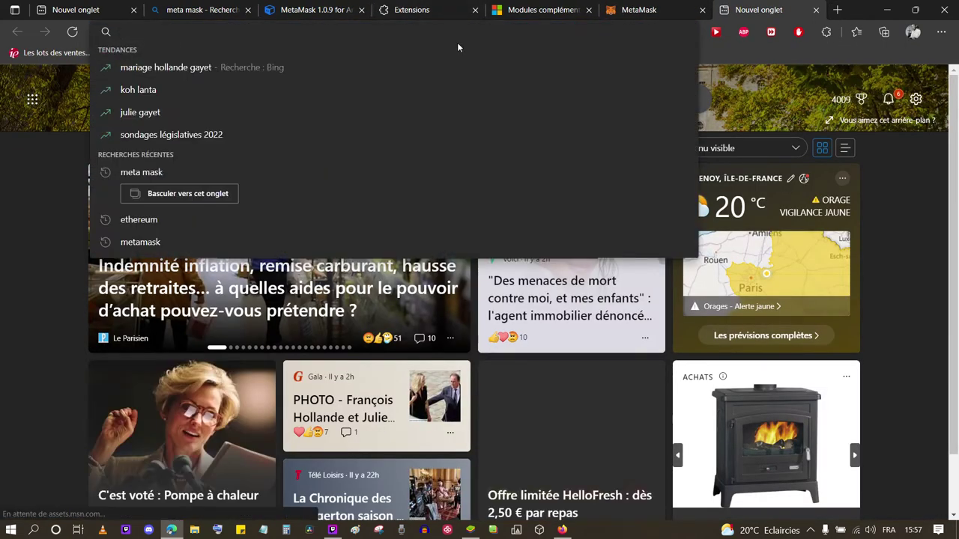
{"action": "type", "text": "the sna"}
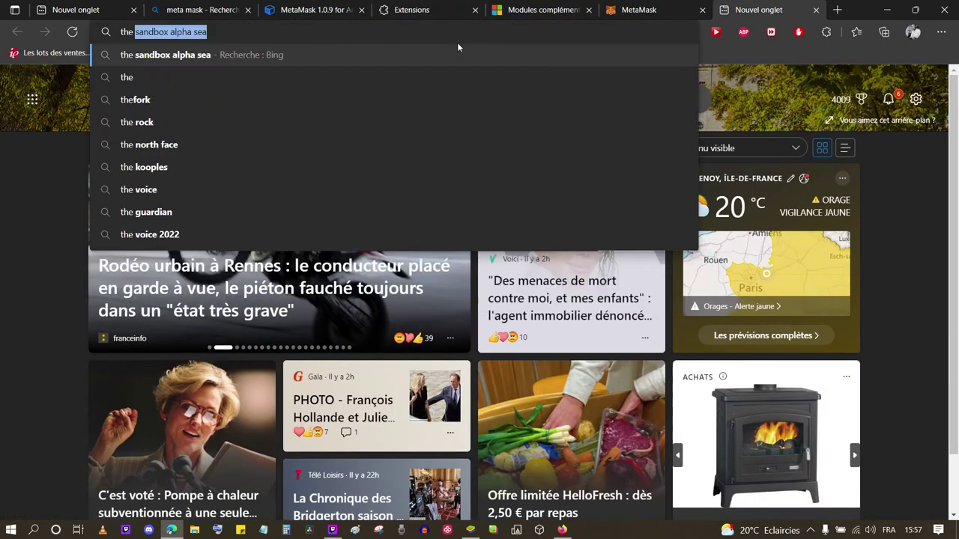
{"action": "key", "text": "BackSpace"}
{"action": "key", "text": "BackSpace"}
{"action": "type", "text": "and"}
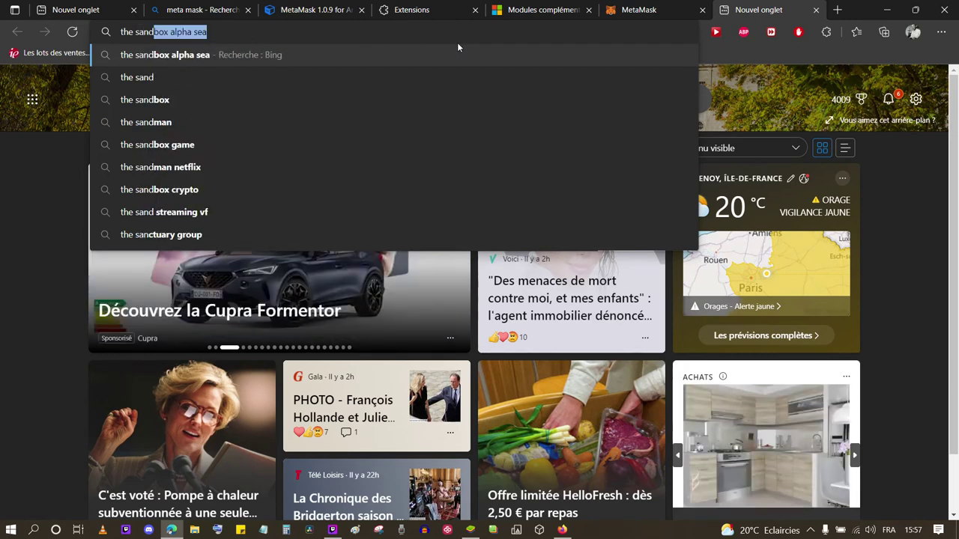
{"action": "type", "text": "box"}
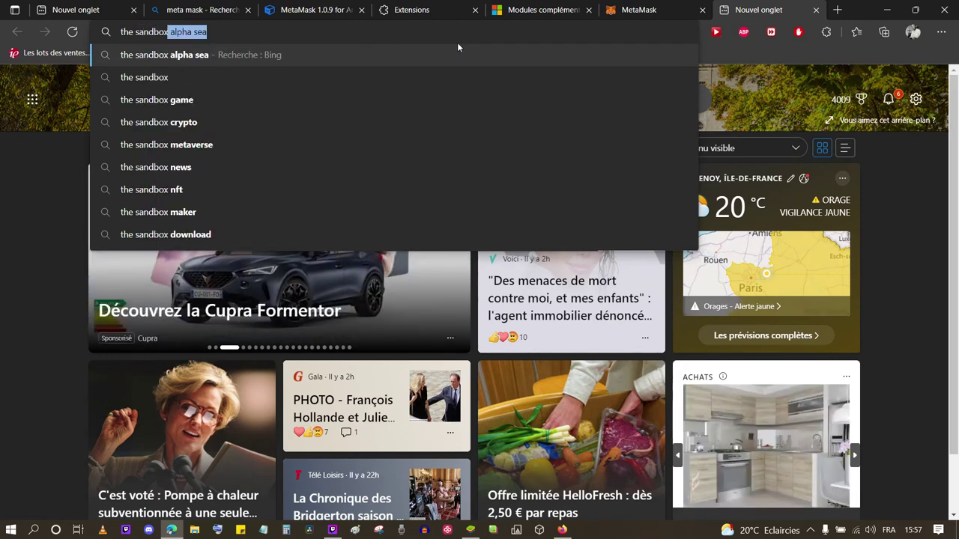
{"action": "key", "text": "Return"}
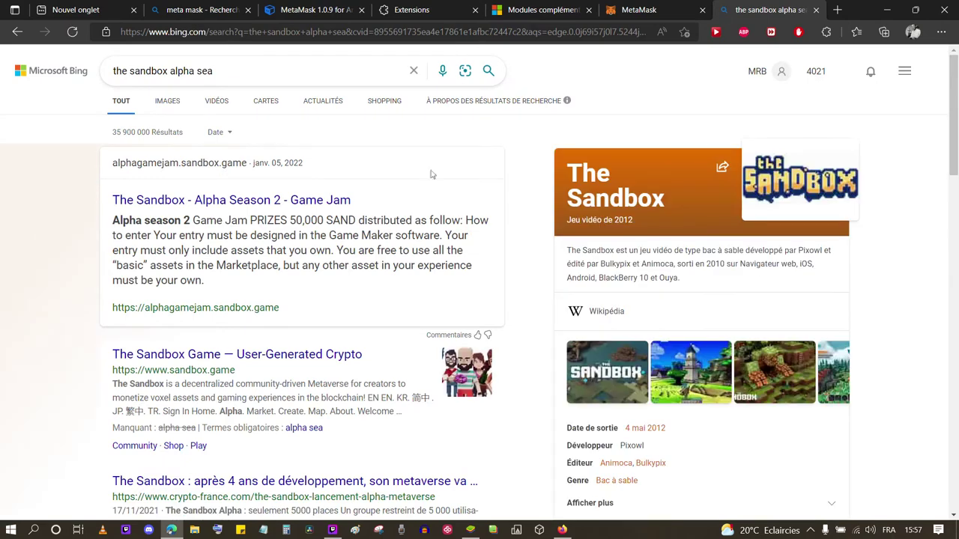
{"action": "left_click", "coordinate": [356, 357]}
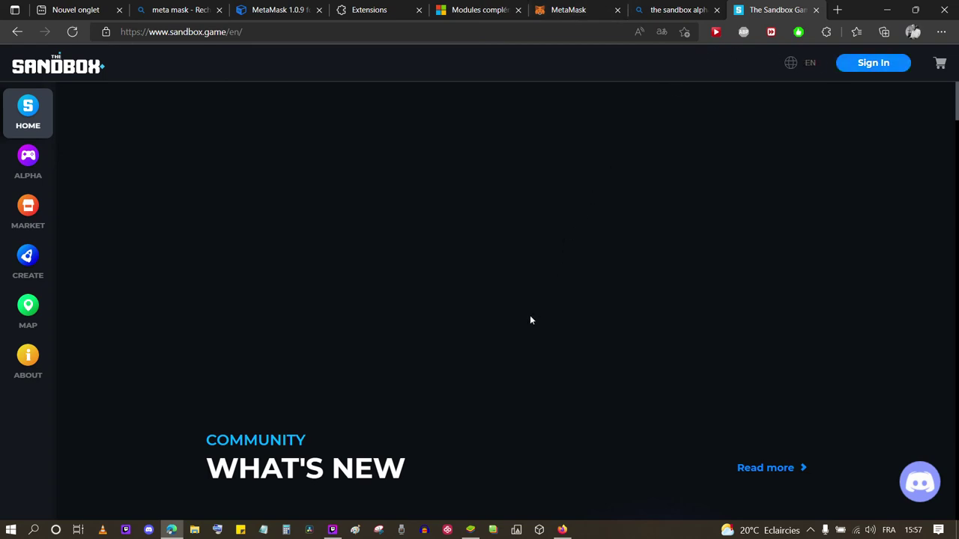
- Browse the sandbox.game Memorabilia and Alpha Season 2 sections and try Sign In
{"action": "scroll", "coordinate": [529, 320], "scroll_direction": "down", "scroll_amount": 10}
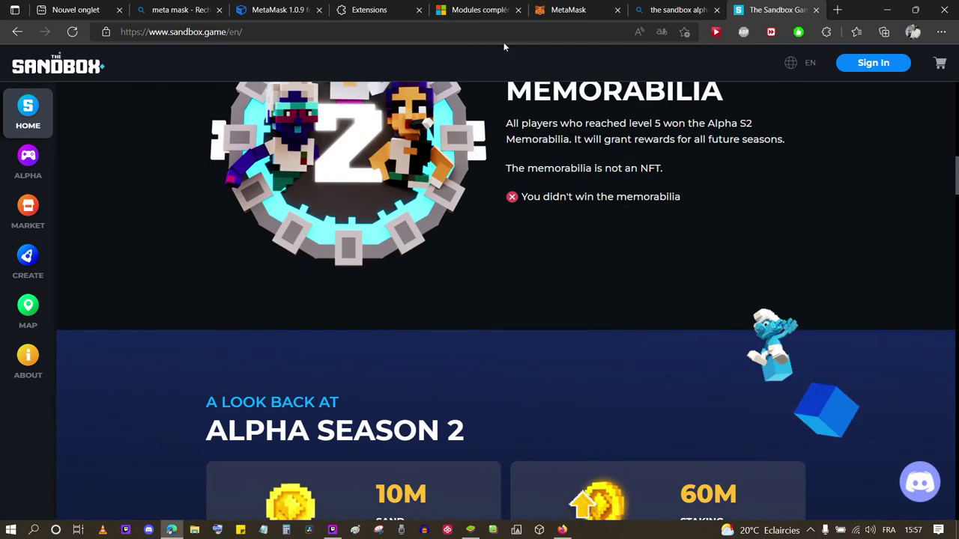
{"action": "left_click", "coordinate": [858, 67]}
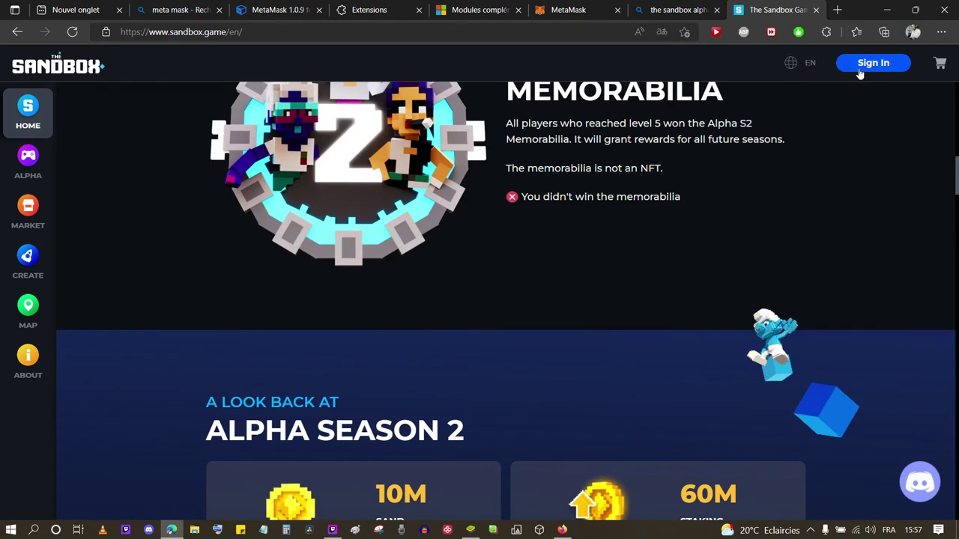
{"action": "scroll", "coordinate": [60, 215], "scroll_direction": "up", "scroll_amount": 5}
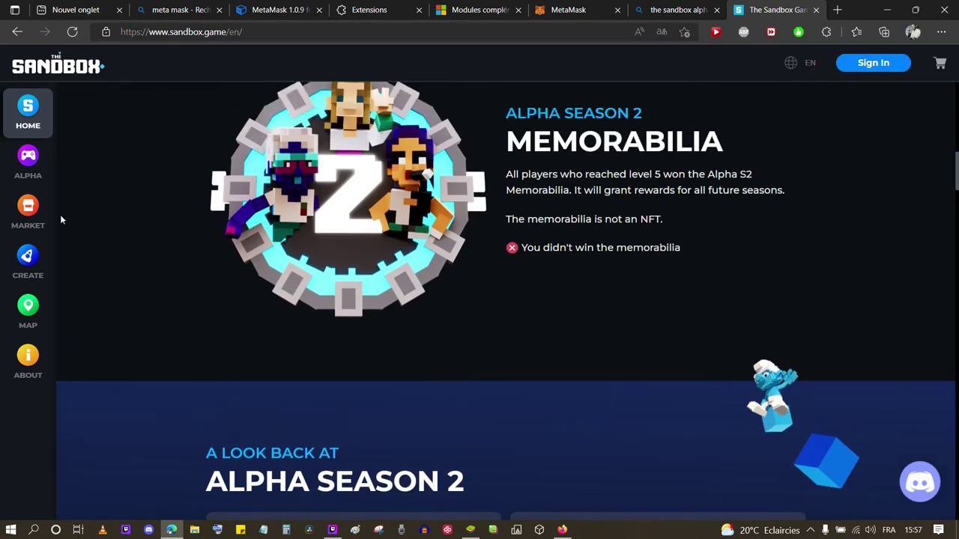
{"action": "scroll", "coordinate": [447, 255], "scroll_direction": "up", "scroll_amount": 5}
{"action": "scroll", "coordinate": [447, 254], "scroll_direction": "down", "scroll_amount": 3}
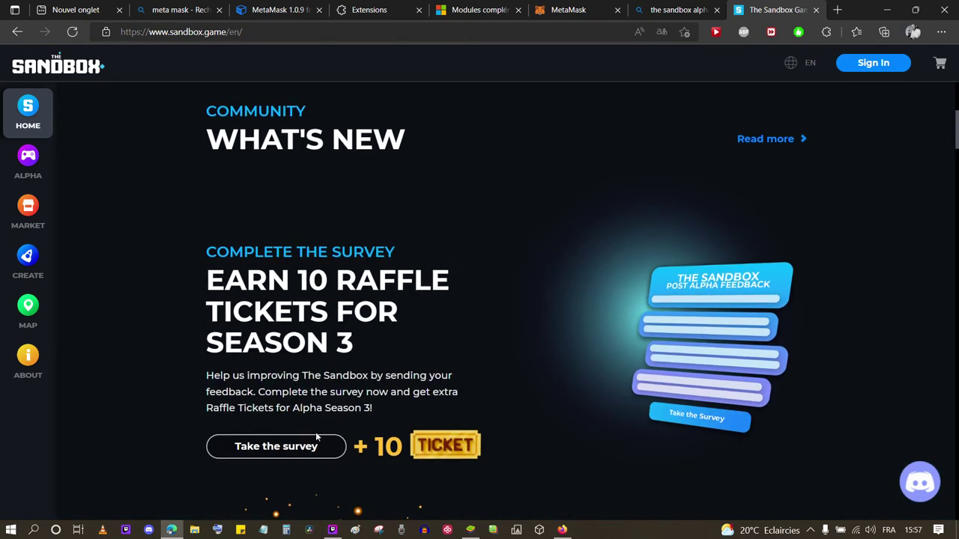
{"action": "scroll", "coordinate": [441, 313], "scroll_direction": "down", "scroll_amount": 1}
{"action": "scroll", "coordinate": [452, 313], "scroll_direction": "up", "scroll_amount": 5}
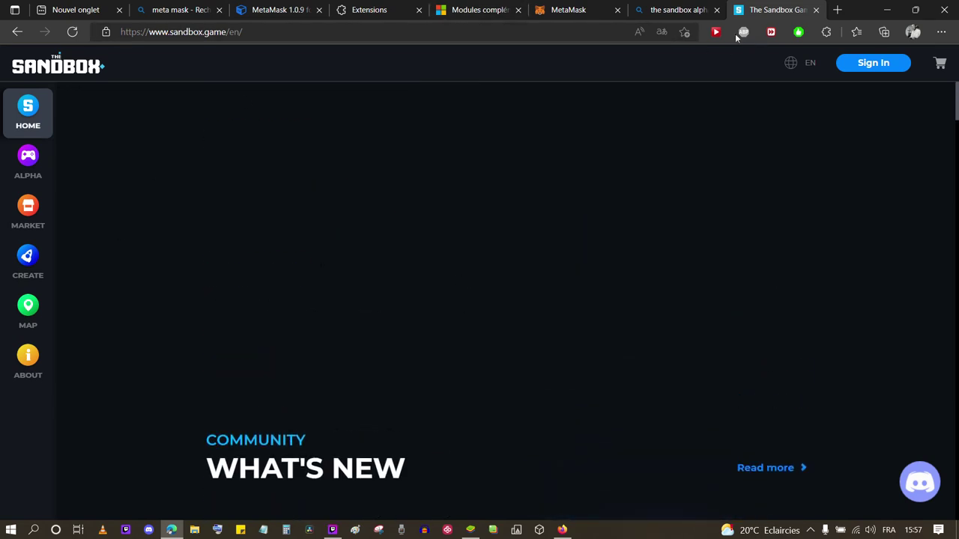
- Navigate to ethermon.io and begin connecting a wallet to Ethermon
{"action": "left_click", "coordinate": [494, 30]}
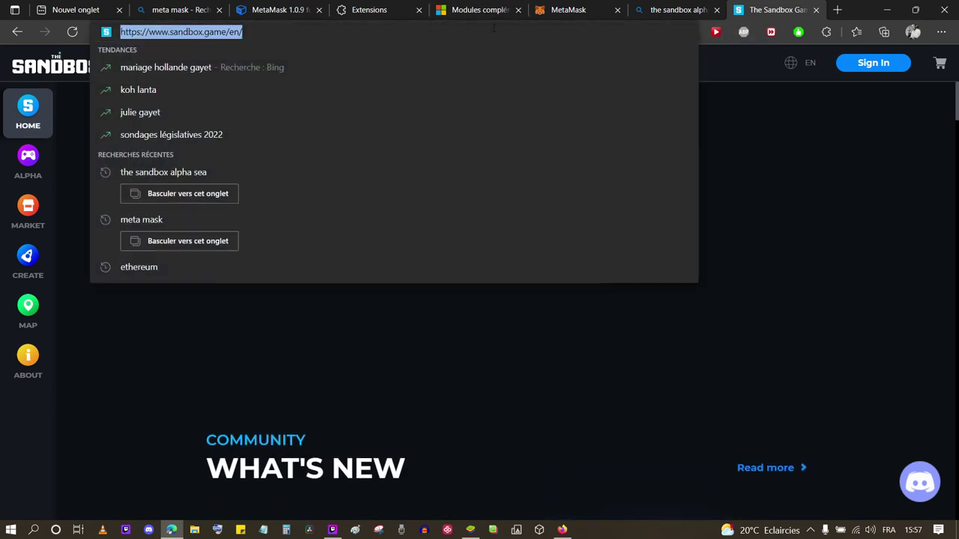
{"action": "type", "text": "ethermo"}
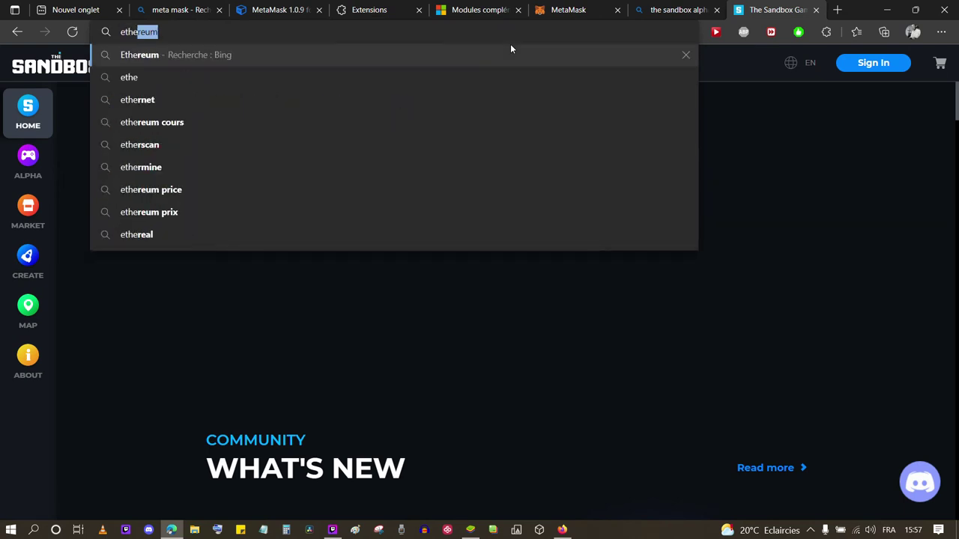
{"action": "type", "text": ".io"}
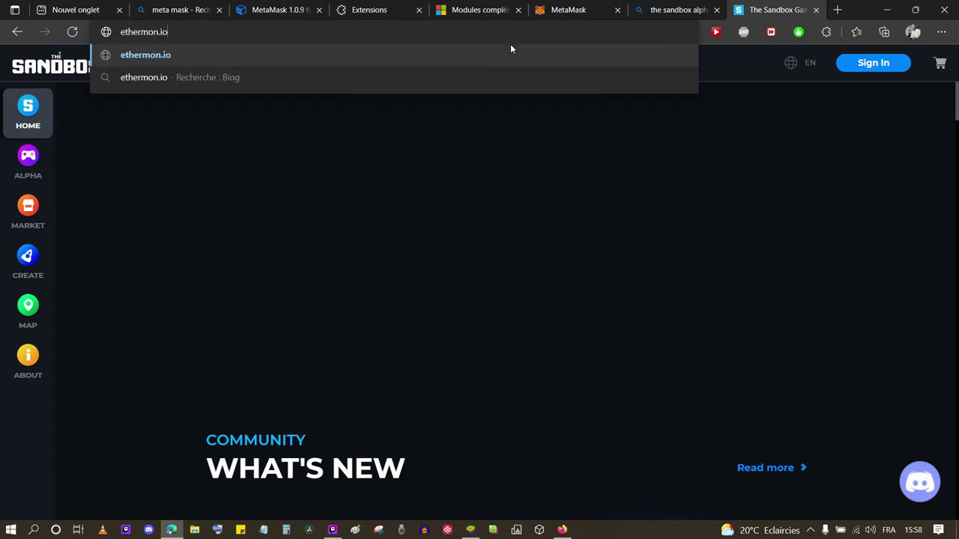
{"action": "key", "text": "Return"}
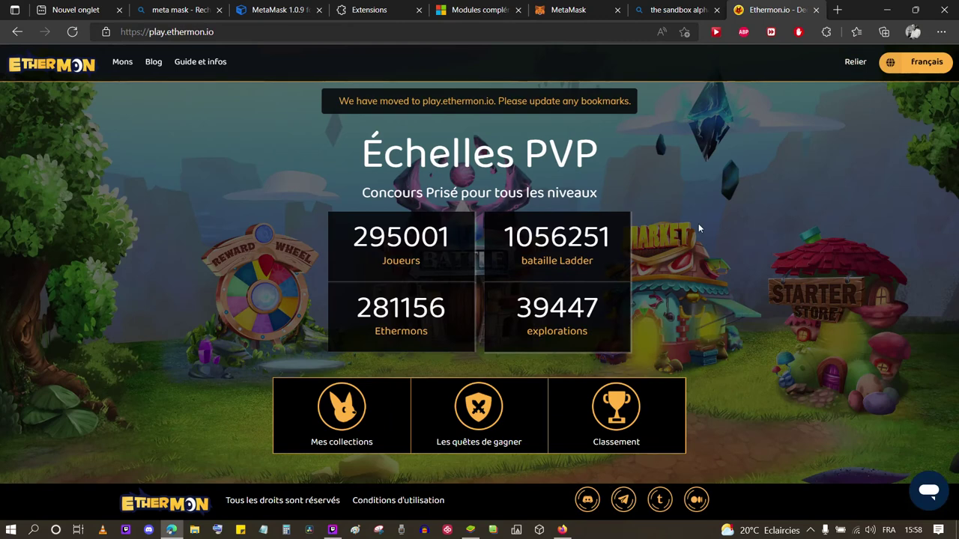
{"action": "left_click", "coordinate": [854, 63]}
- Choose MetaMask, connect Account 1 to play.ethermon.io, and sign the login request
{"action": "left_click", "coordinate": [518, 242]}
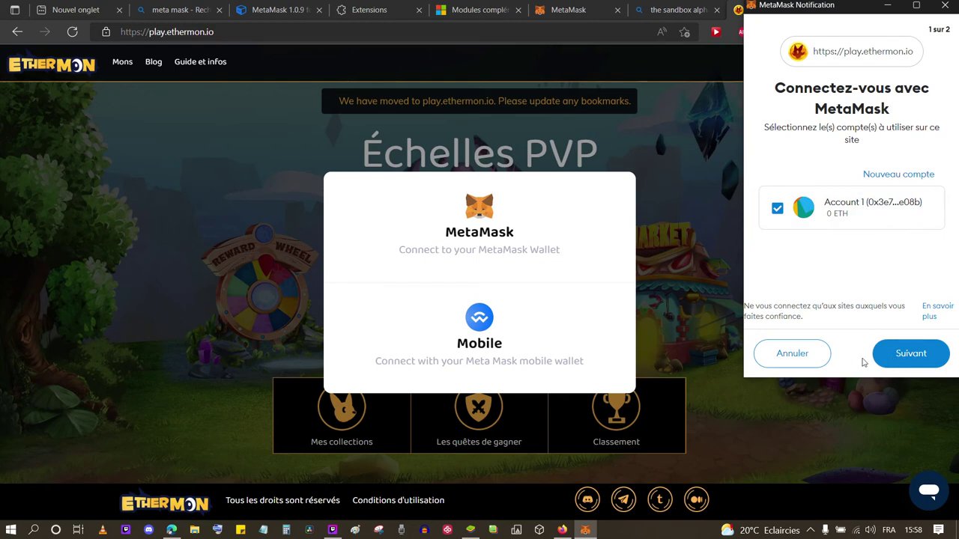
{"action": "left_click", "coordinate": [903, 354]}
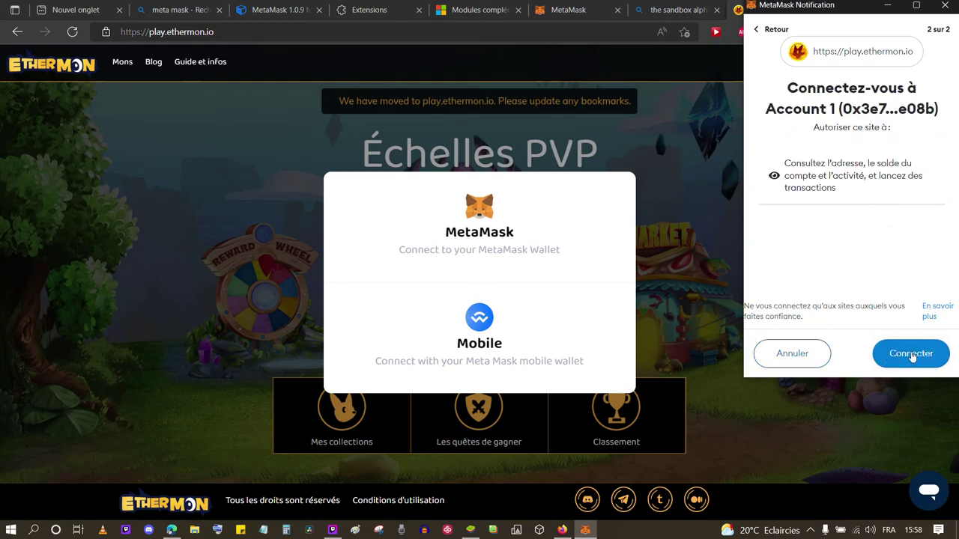
{"action": "left_click", "coordinate": [911, 354]}
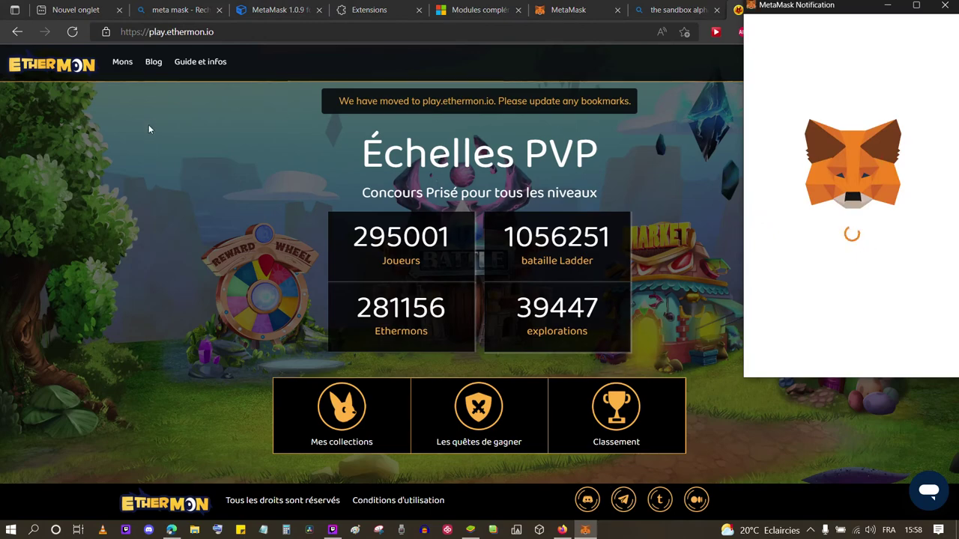
{"action": "left_click", "coordinate": [896, 345]}
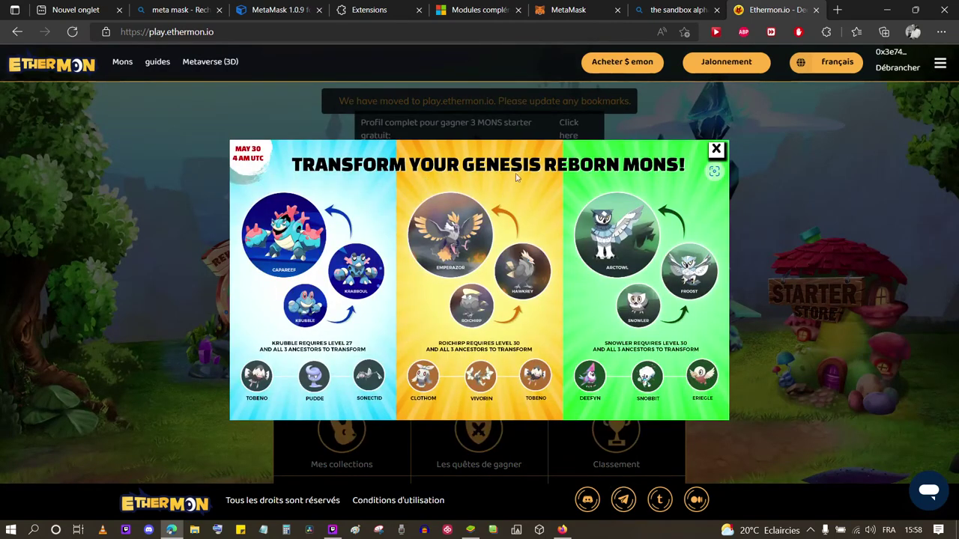
- Close the Genesis Reborn Mons promotion to reveal Ethermon's game hub
{"action": "left_click", "coordinate": [716, 149]}
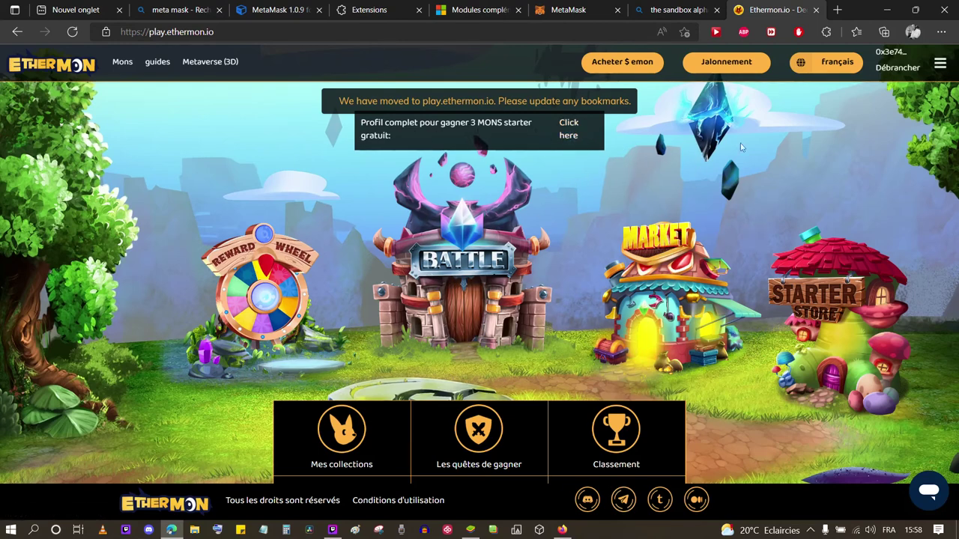
- Pin MetaMask to the Edge toolbar from Extensions, then switch to the MetaMask wallet tab
{"action": "left_click", "coordinate": [940, 31]}
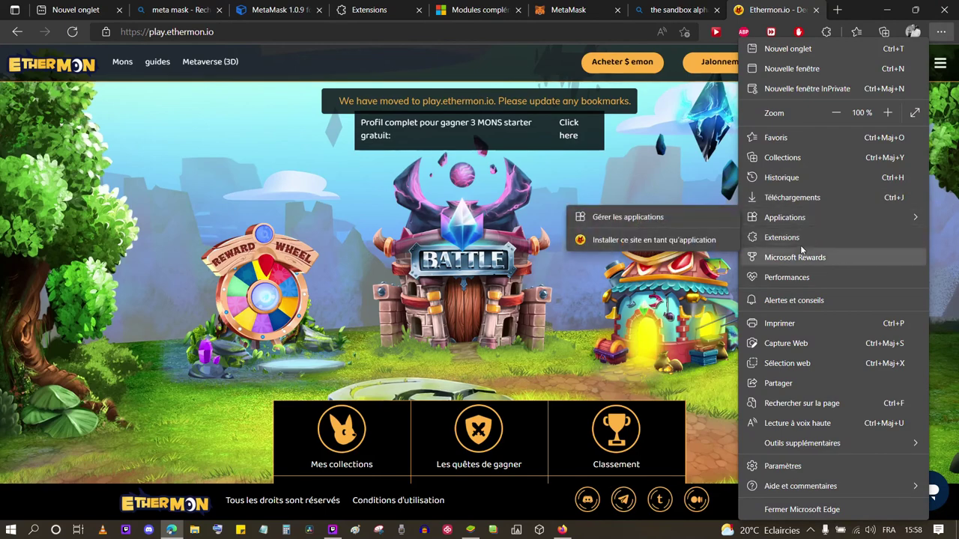
{"action": "left_click", "coordinate": [787, 237]}
{"action": "left_click", "coordinate": [804, 157]}
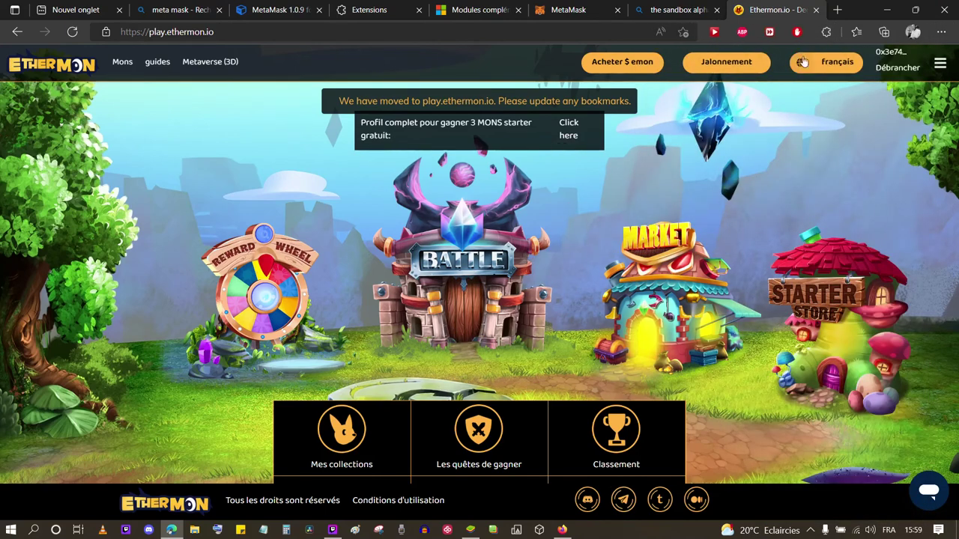
{"action": "left_click", "coordinate": [940, 31]}
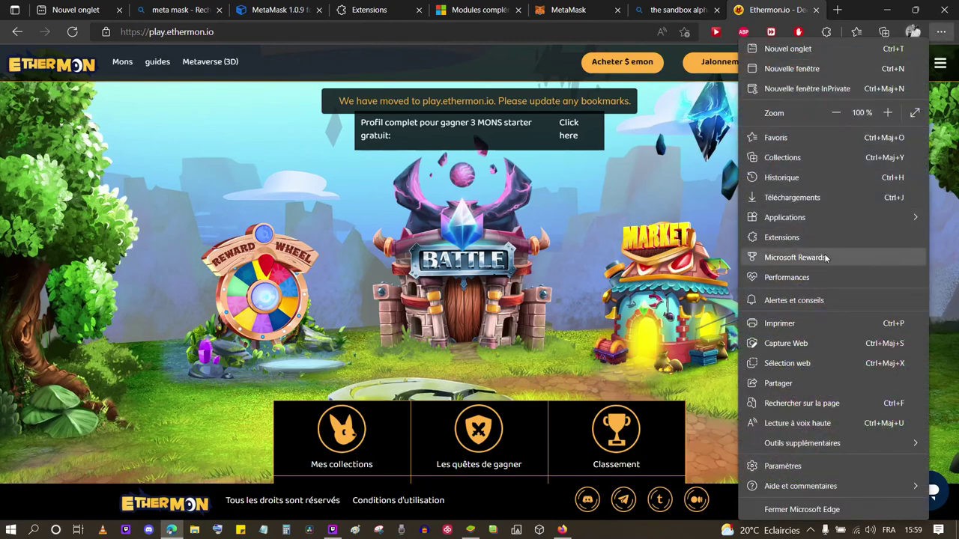
{"action": "left_click", "coordinate": [783, 237]}
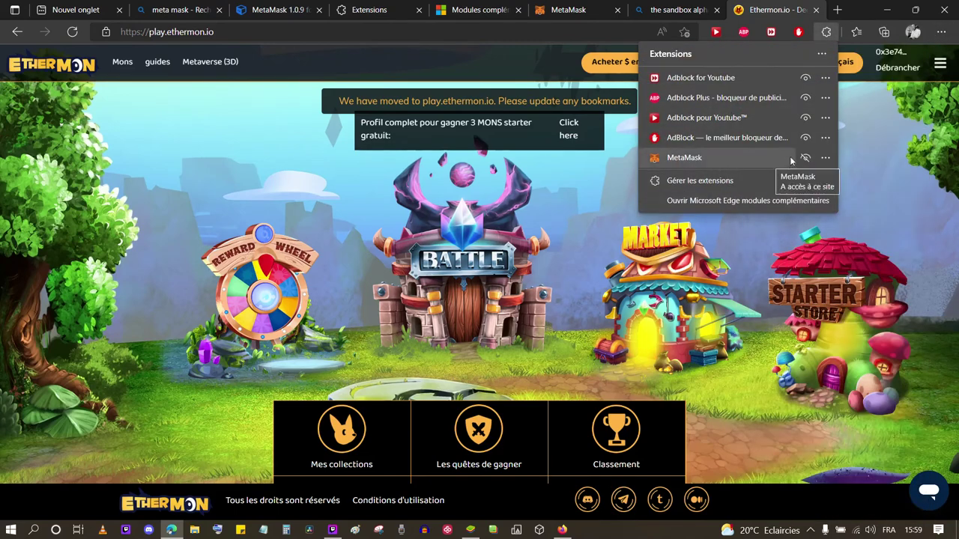
{"action": "left_click", "coordinate": [804, 157]}
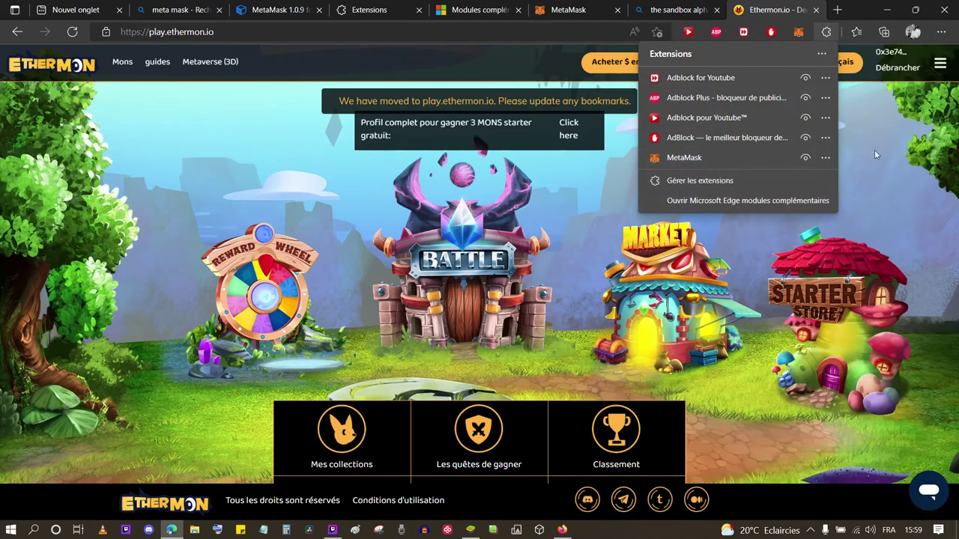
{"action": "left_click", "coordinate": [798, 32]}
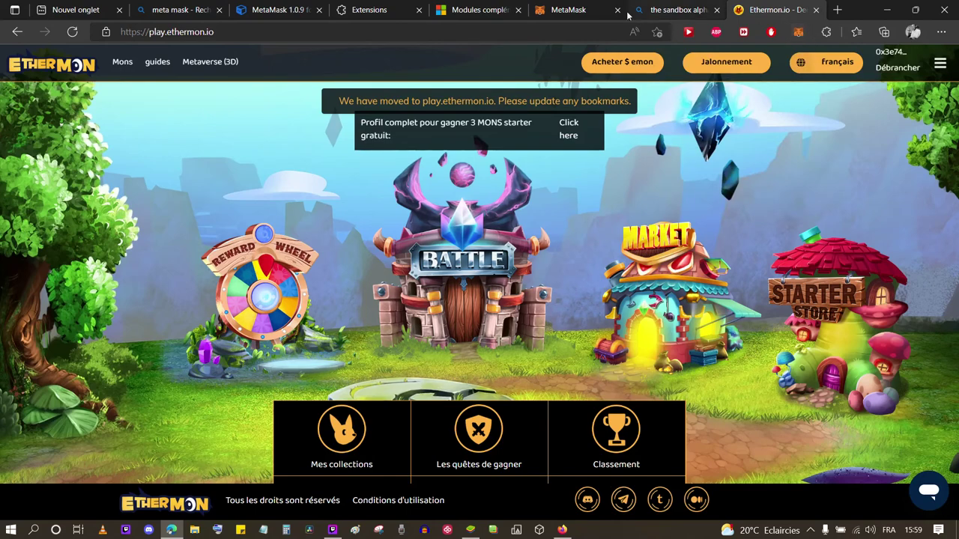
{"action": "left_click", "coordinate": [569, 10]}
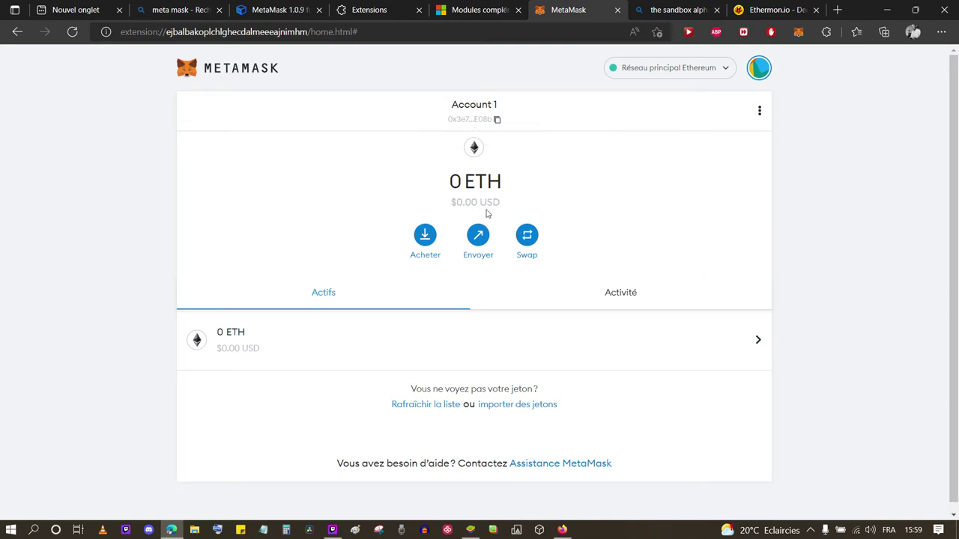
- Check the Ethereum Mainnet network list and 0 ETH balance, then return to the Ethermon tab
{"action": "left_click", "coordinate": [712, 73]}
{"action": "left_click", "coordinate": [813, 129]}
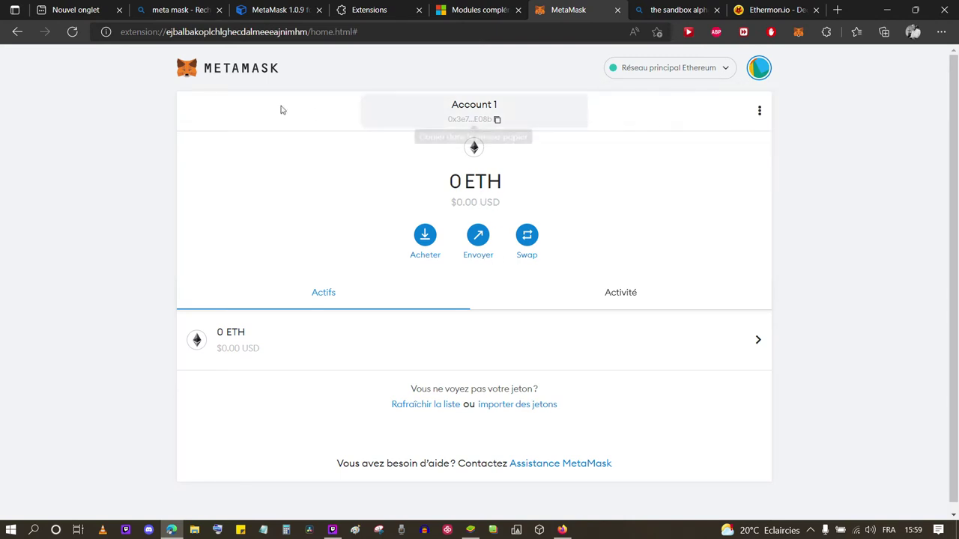
{"action": "left_click", "coordinate": [72, 31]}
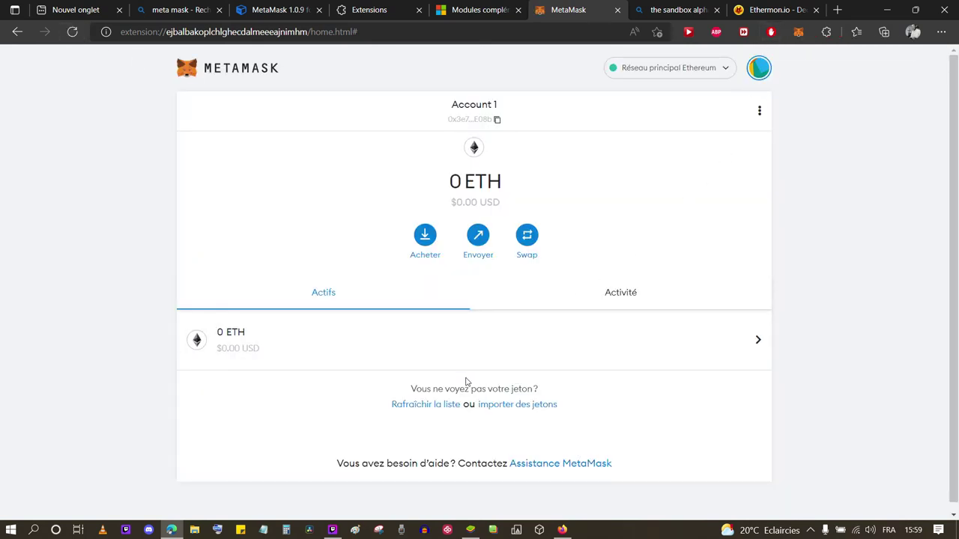
{"action": "left_click", "coordinate": [786, 14]}
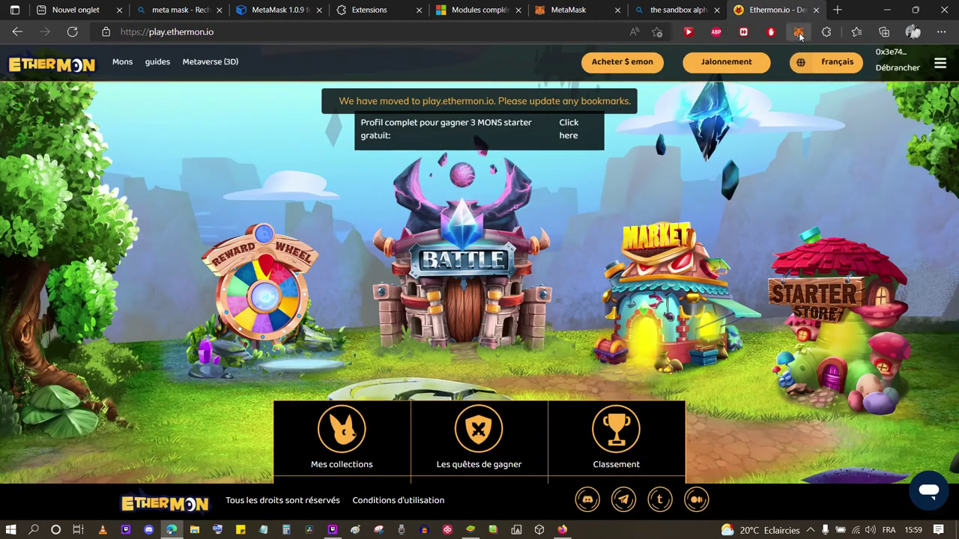
{"action": "left_click", "coordinate": [940, 31]}
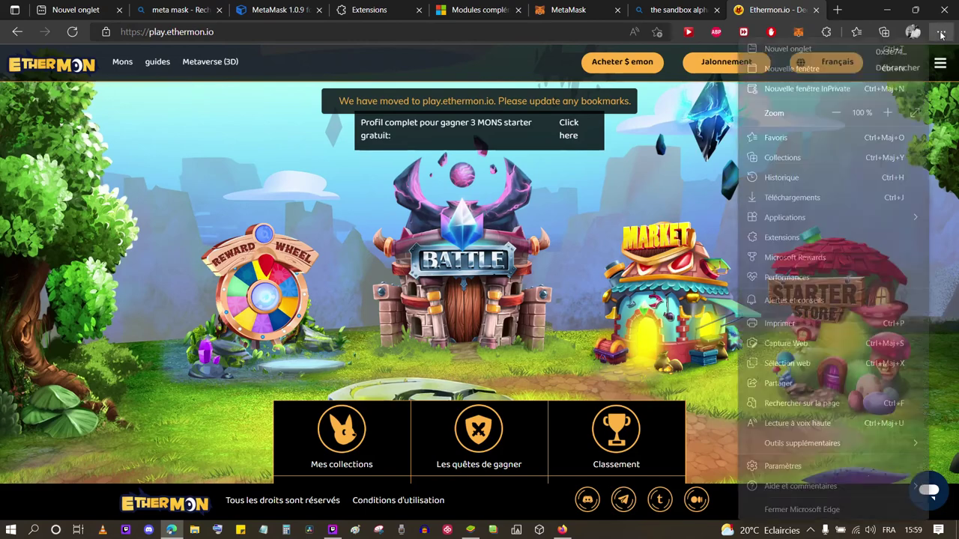
- Review play.ethermon.io's connected-site permissions for Account 1, then switch to the MetaMask tab
{"action": "left_click", "coordinate": [800, 33]}
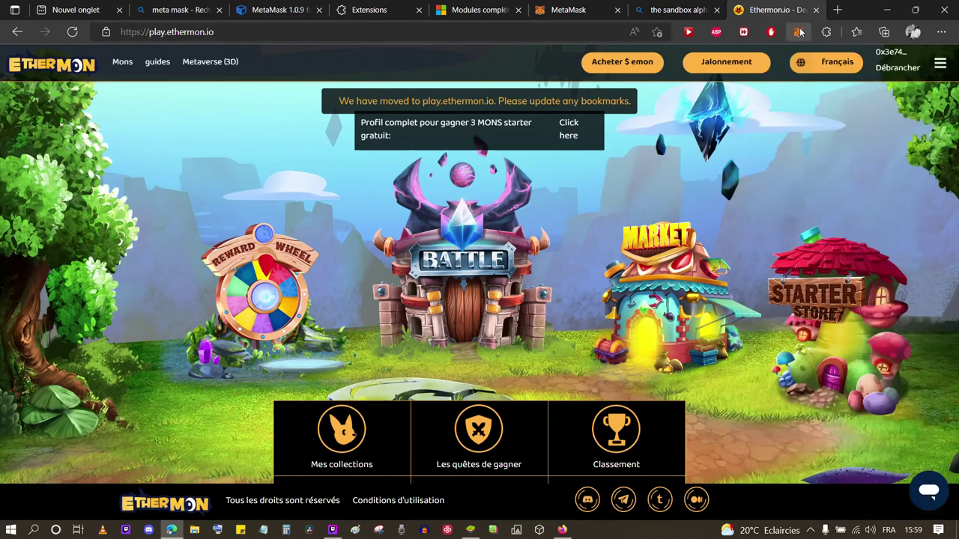
{"action": "right_click", "coordinate": [799, 32]}
{"action": "left_click", "coordinate": [800, 47]}
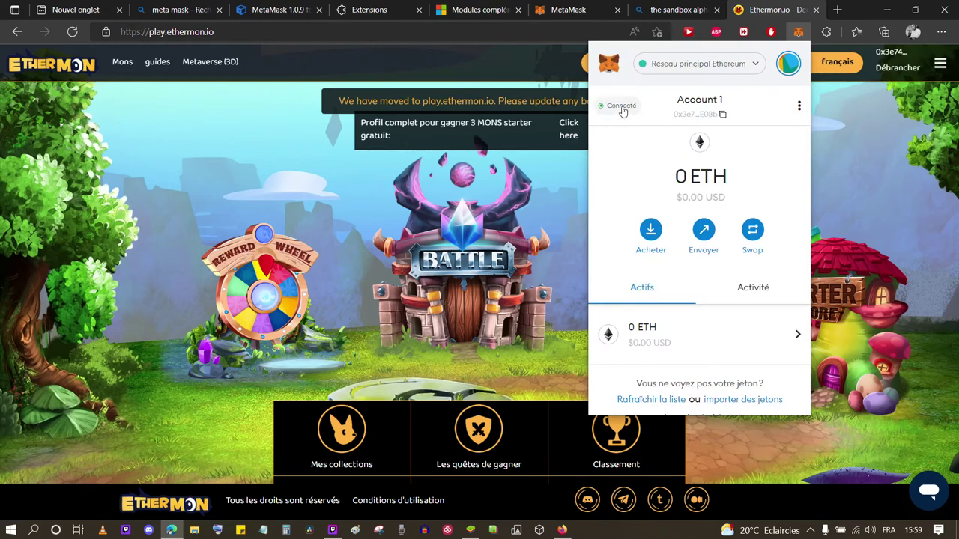
{"action": "left_click", "coordinate": [619, 108]}
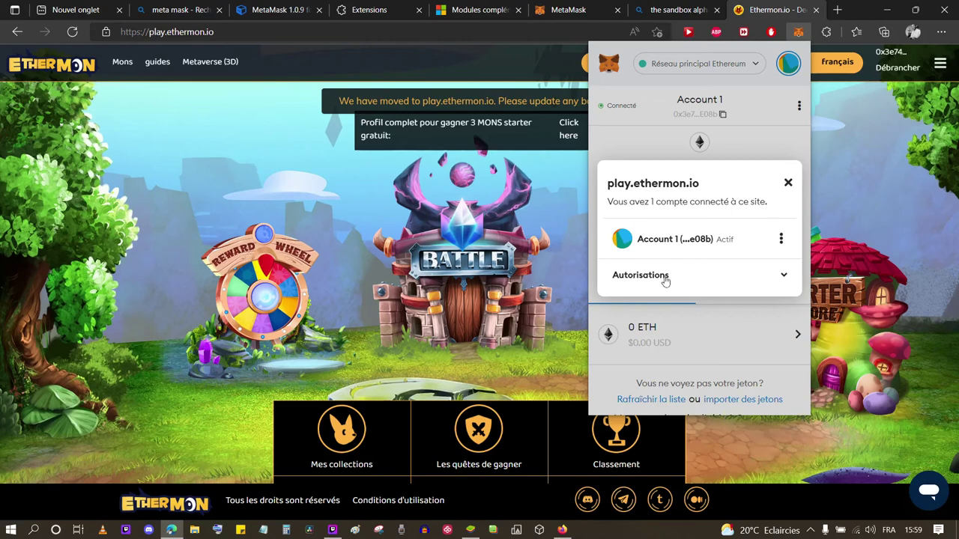
{"action": "left_click", "coordinate": [782, 278]}
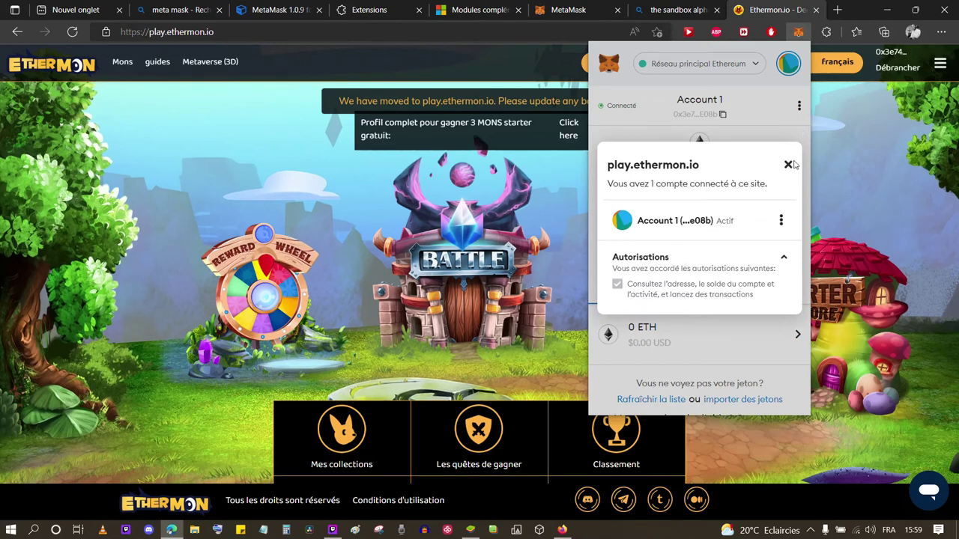
{"action": "left_click", "coordinate": [789, 164]}
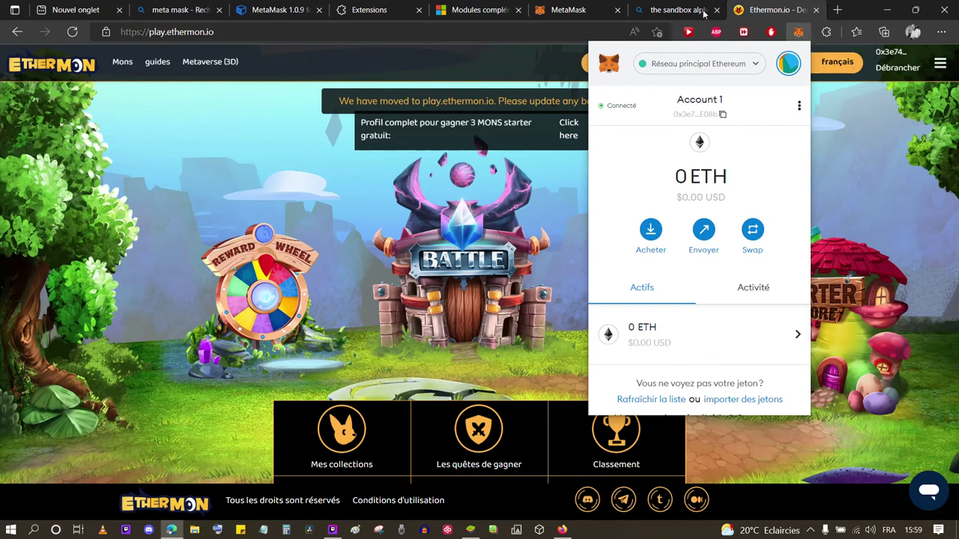
{"action": "left_click", "coordinate": [598, 10]}
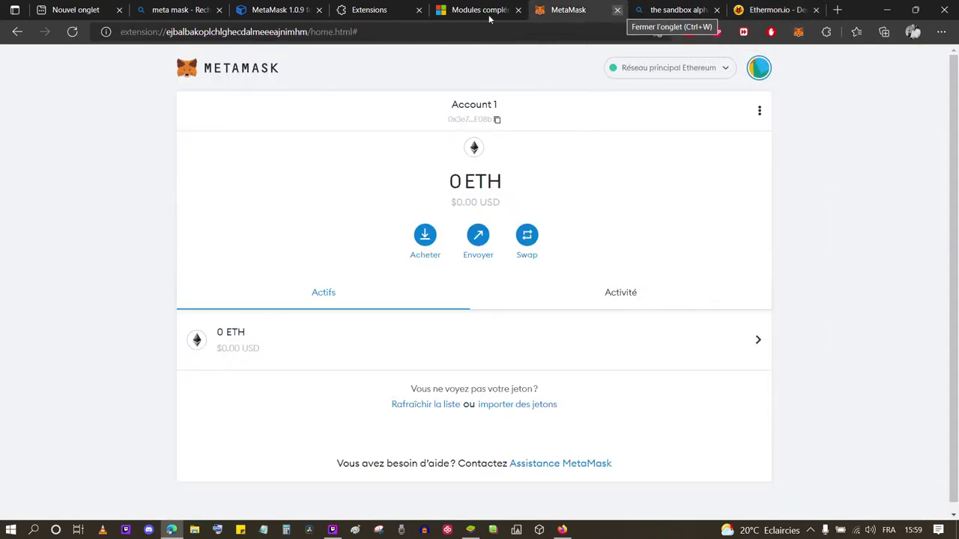
- Close the Bing, add-on, Extensions, store, new-tab and Sandbox tabs, leaving the Ethermon tab in view
{"action": "left_click", "coordinate": [219, 10]}
{"action": "left_click", "coordinate": [219, 10]}
{"action": "left_click", "coordinate": [219, 10]}
{"action": "left_click", "coordinate": [219, 10]}
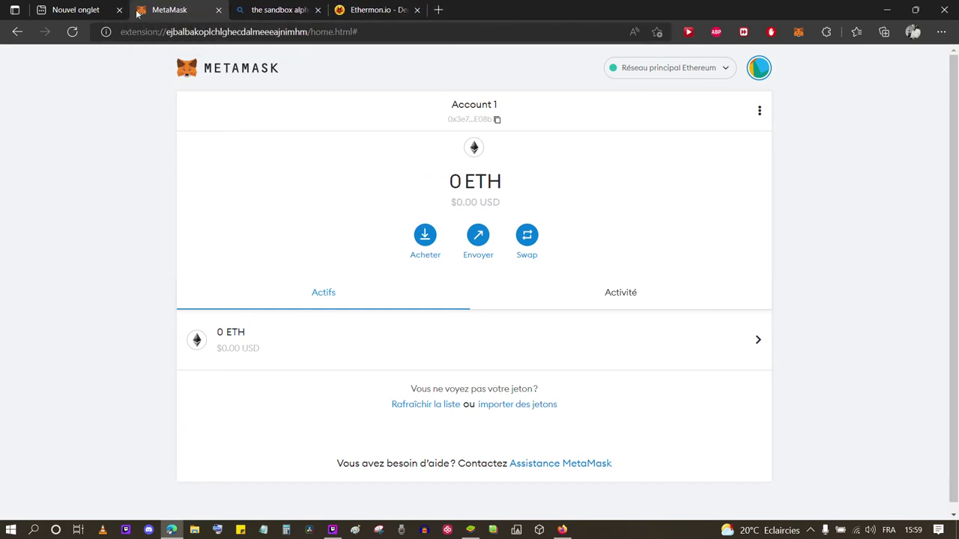
{"action": "left_click", "coordinate": [119, 10]}
{"action": "left_click", "coordinate": [218, 9]}
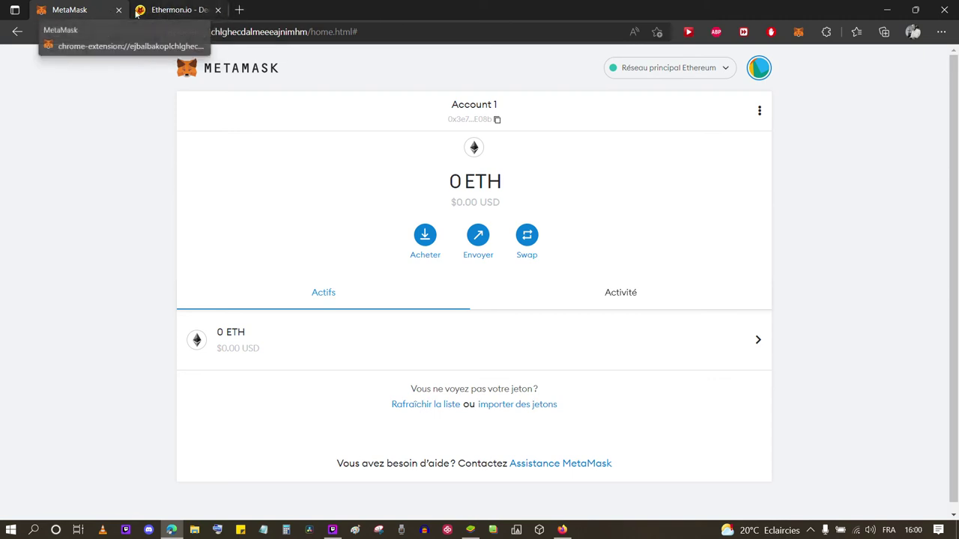
{"action": "left_click", "coordinate": [203, 16]}
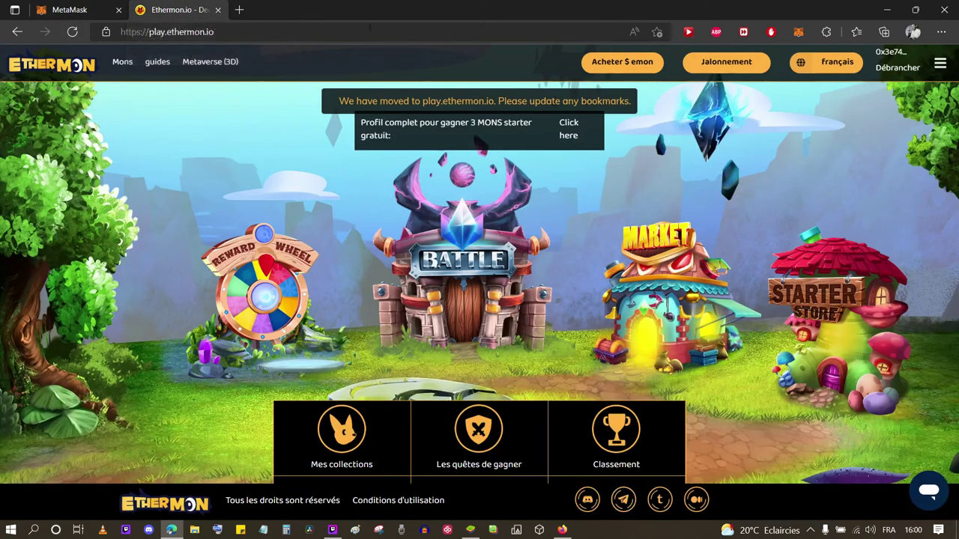
- Pin MetaMask in the Extensions menu and open its popup showing Account 1 with 0 ETH
{"action": "left_click", "coordinate": [799, 33]}
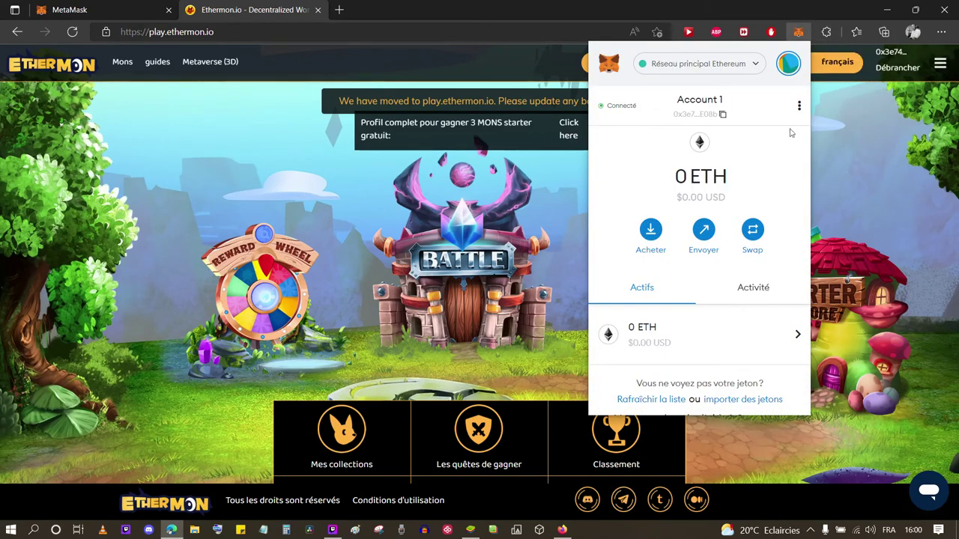
{"action": "left_click", "coordinate": [940, 31]}
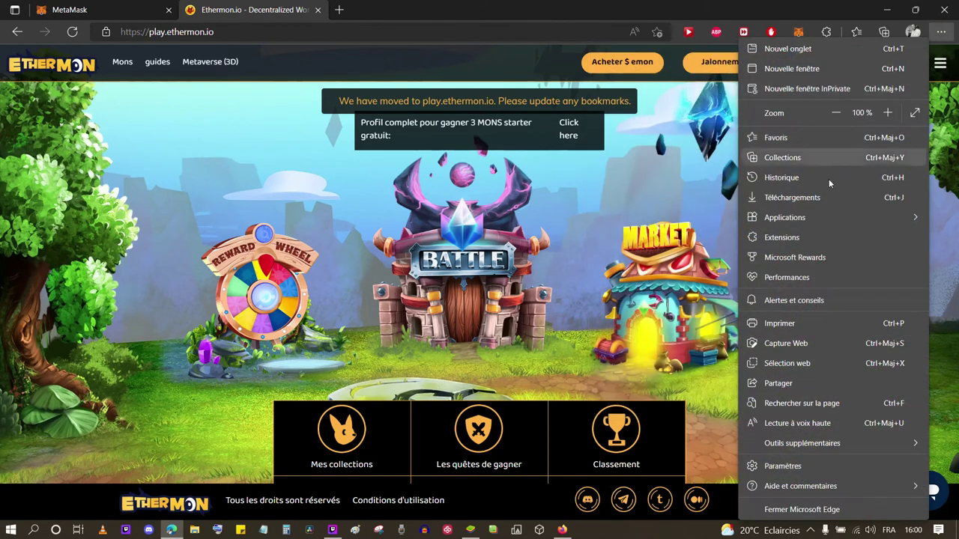
{"action": "mouse_move", "coordinate": [816, 220]}
{"action": "left_click", "coordinate": [814, 237]}
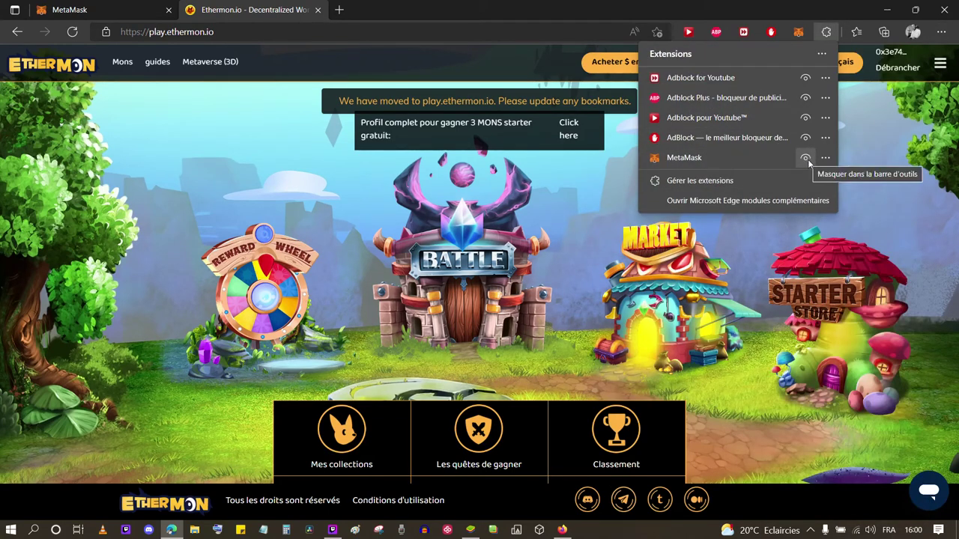
{"action": "left_click", "coordinate": [807, 160]}
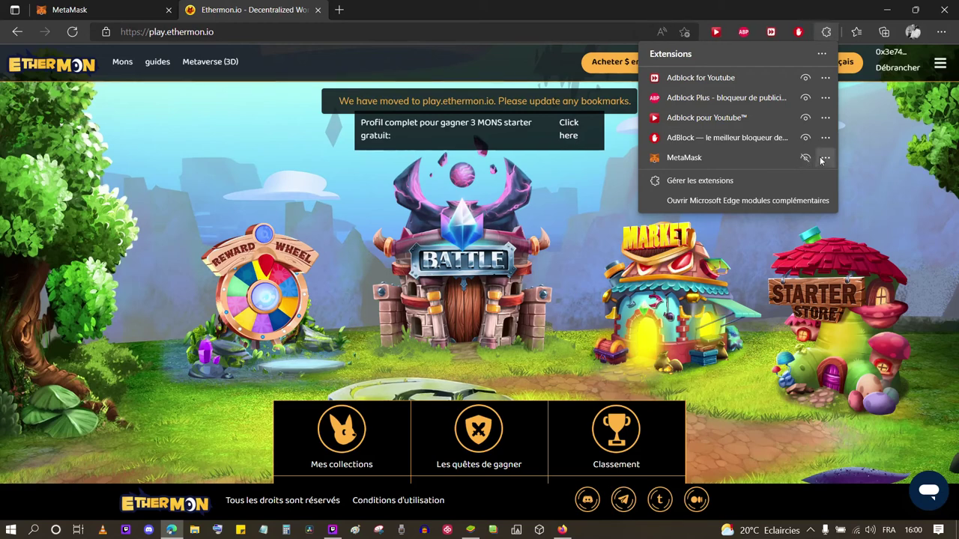
{"action": "left_click", "coordinate": [805, 159]}
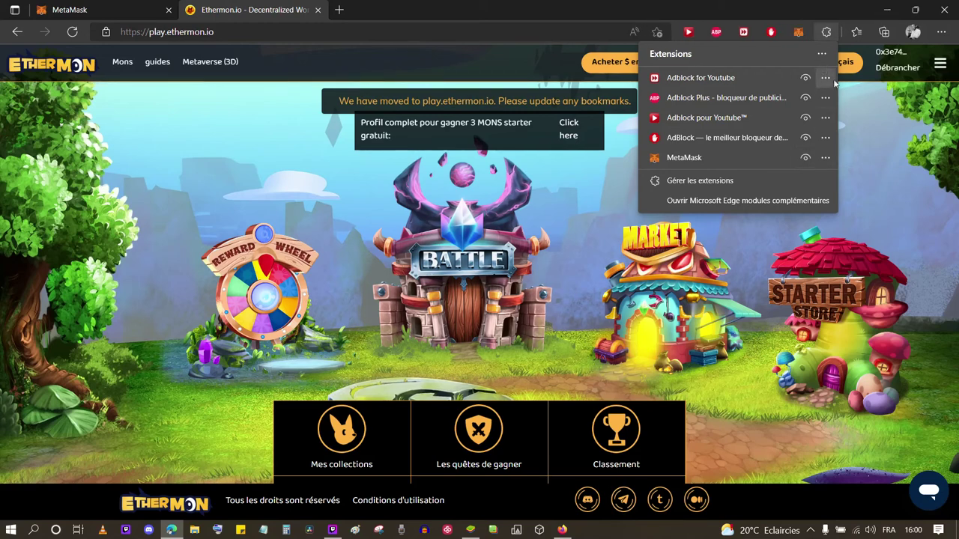
{"action": "left_click", "coordinate": [798, 32]}
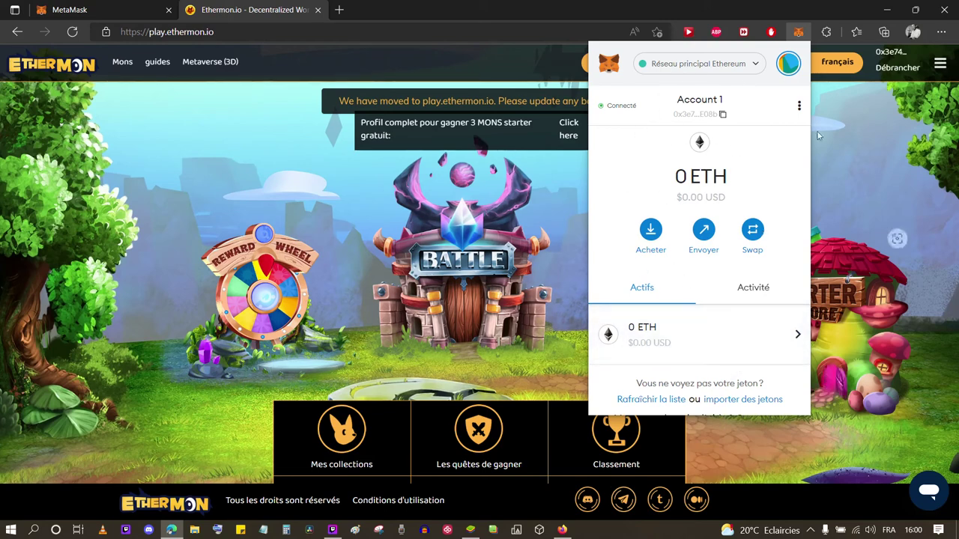
- Look over the account options and Starter Store, close the Ethermon tab, and switch to BlueStacks
{"action": "left_click", "coordinate": [800, 106]}
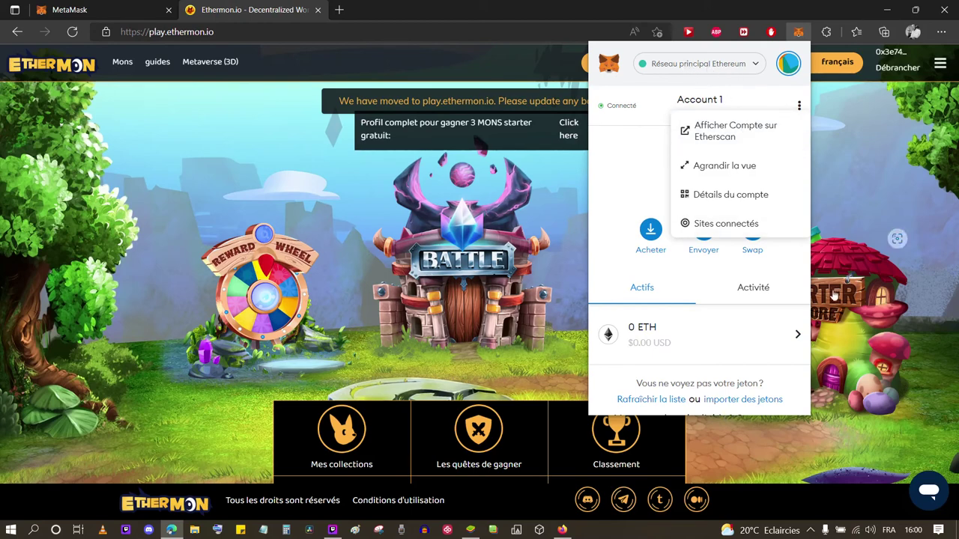
{"action": "left_click", "coordinate": [861, 305]}
{"action": "left_click", "coordinate": [869, 346]}
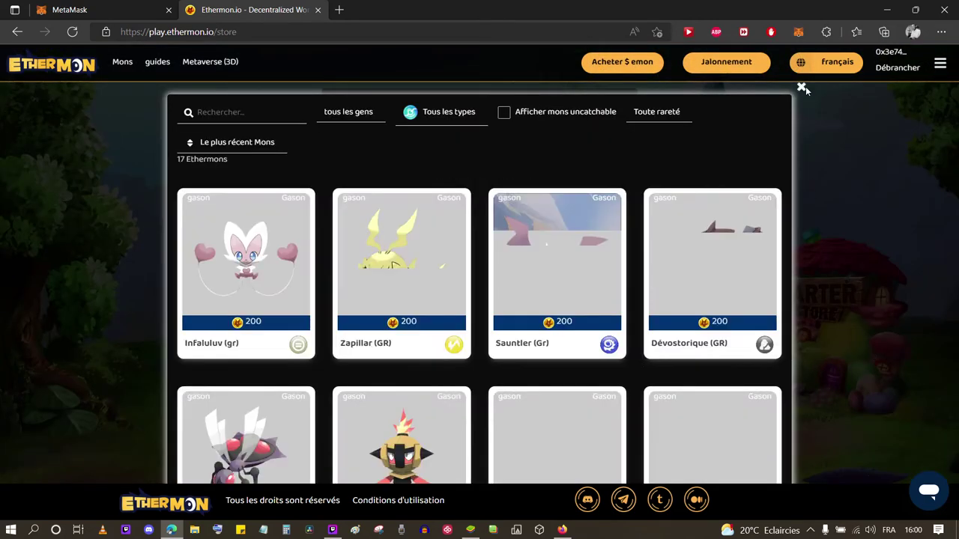
{"action": "left_click", "coordinate": [801, 87]}
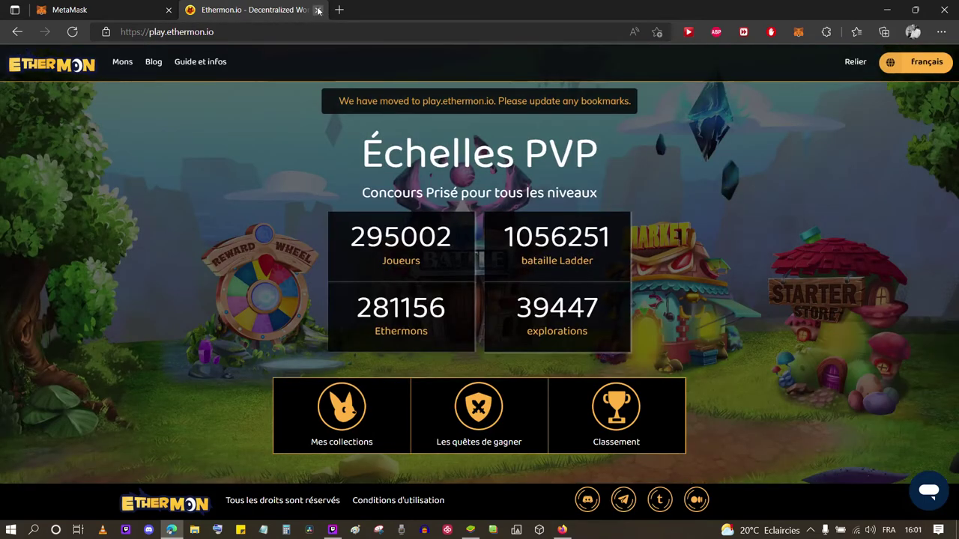
{"action": "left_click", "coordinate": [317, 9]}
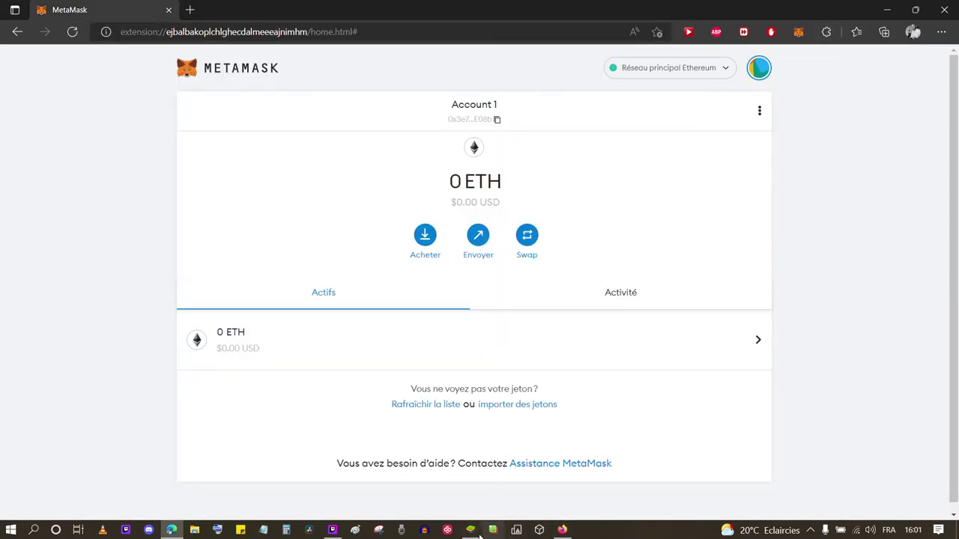
{"action": "left_click", "coordinate": [469, 530]}
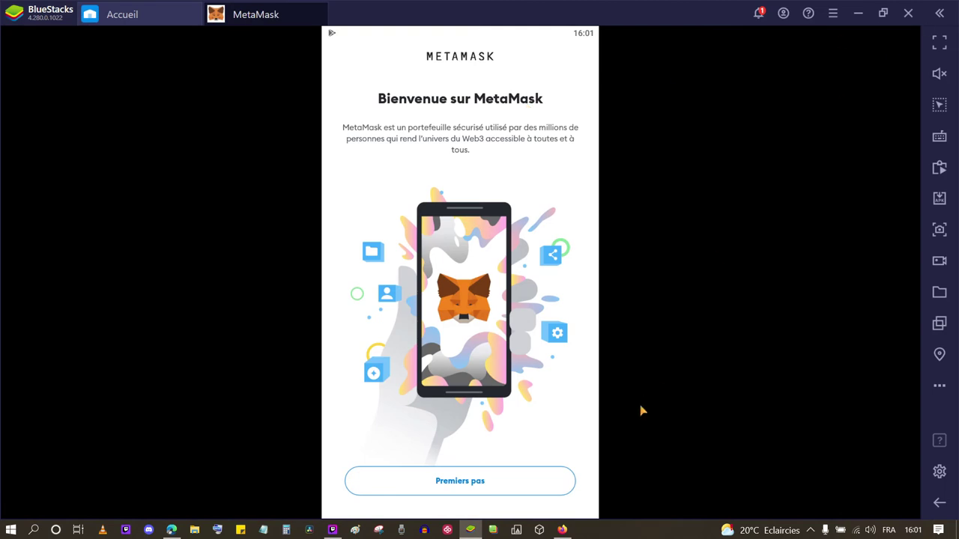
- Start MetaMask mobile's wallet setup with 'Premiers pas' and make BlueStacks full screen with F11
{"action": "left_click", "coordinate": [496, 480]}
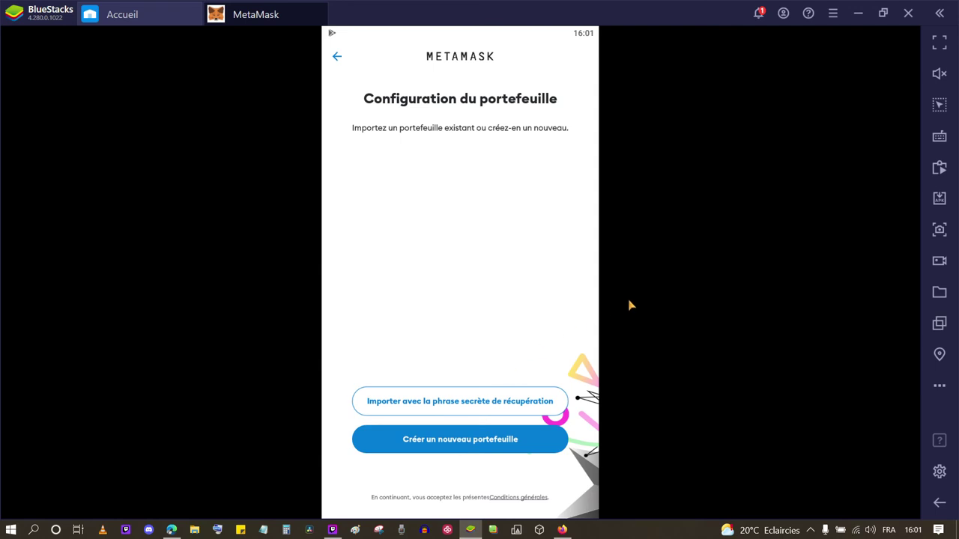
{"action": "key", "text": "F11"}
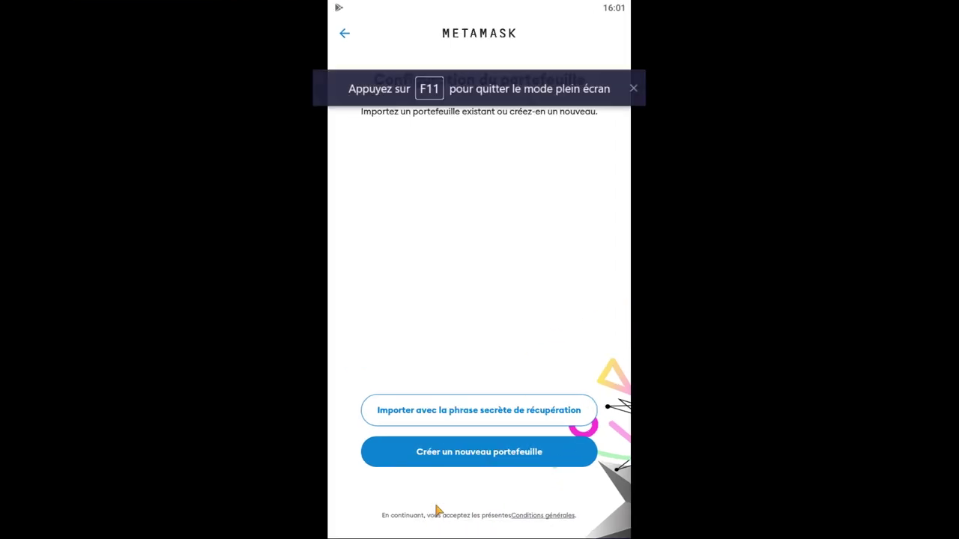
- Create a new wallet, decline usage data, and enter and confirm an unlock password, accepting the warning
{"action": "left_click", "coordinate": [493, 463]}
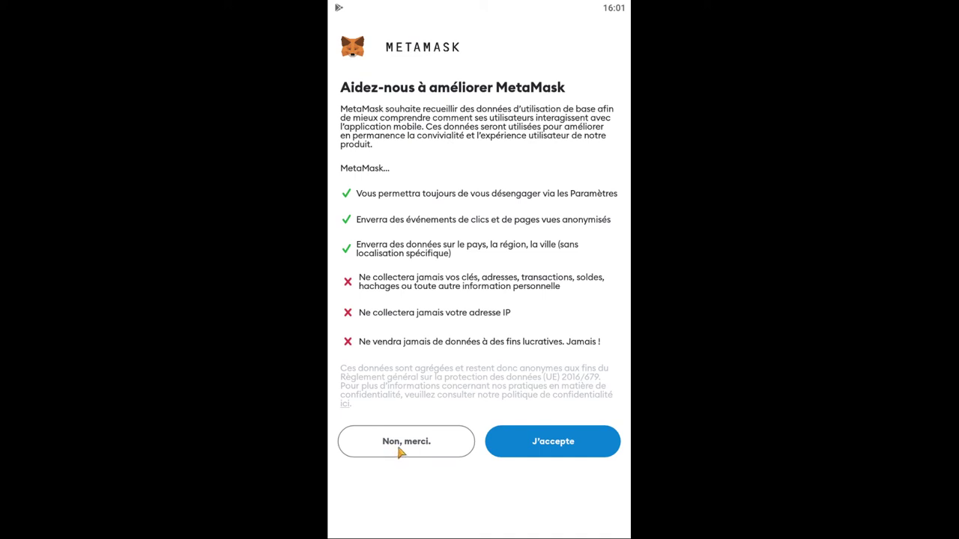
{"action": "left_click", "coordinate": [399, 448]}
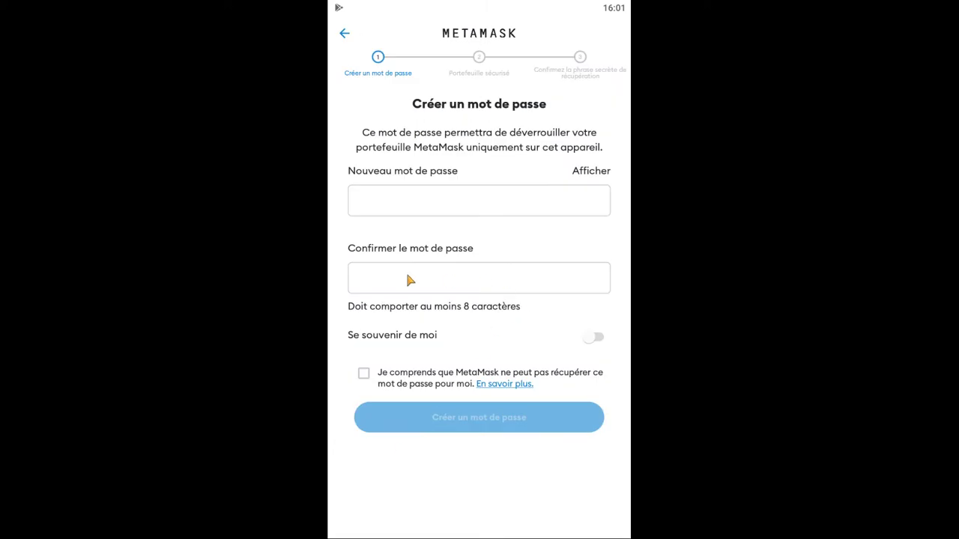
{"action": "left_click", "coordinate": [458, 203]}
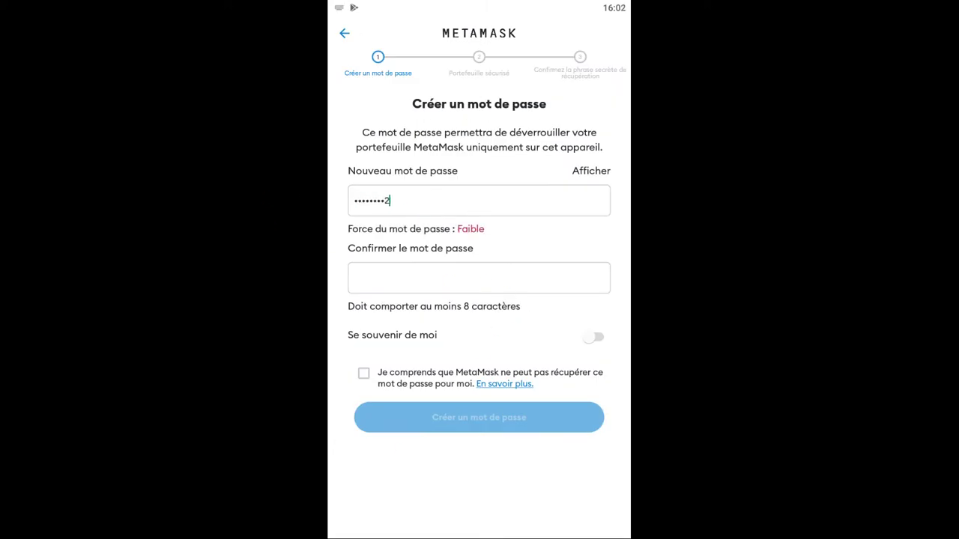
{"action": "left_click", "coordinate": [526, 278]}
{"action": "left_click", "coordinate": [364, 374]}
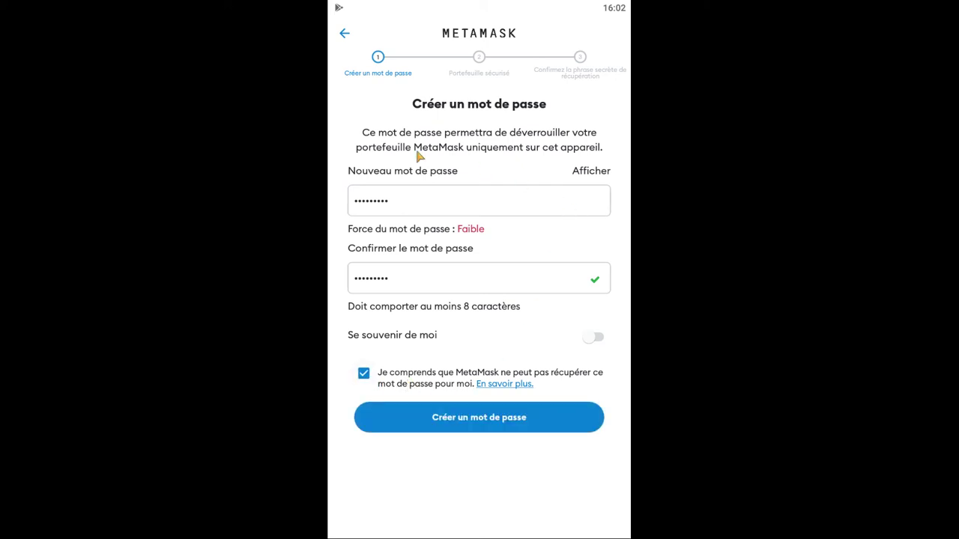
{"action": "left_click", "coordinate": [474, 424]}
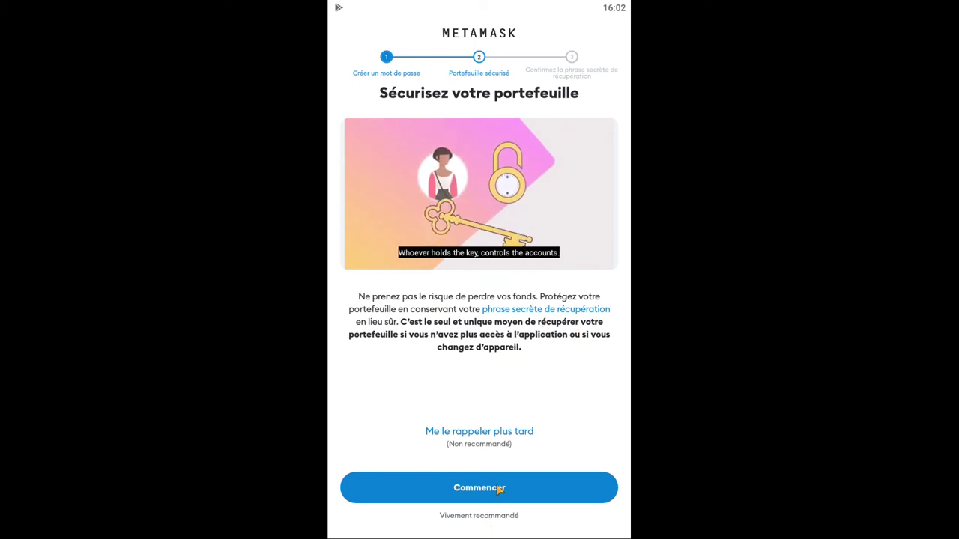
- Choose the manual backup method and re-enter the wallet password to confirm
{"action": "left_click", "coordinate": [499, 488]}
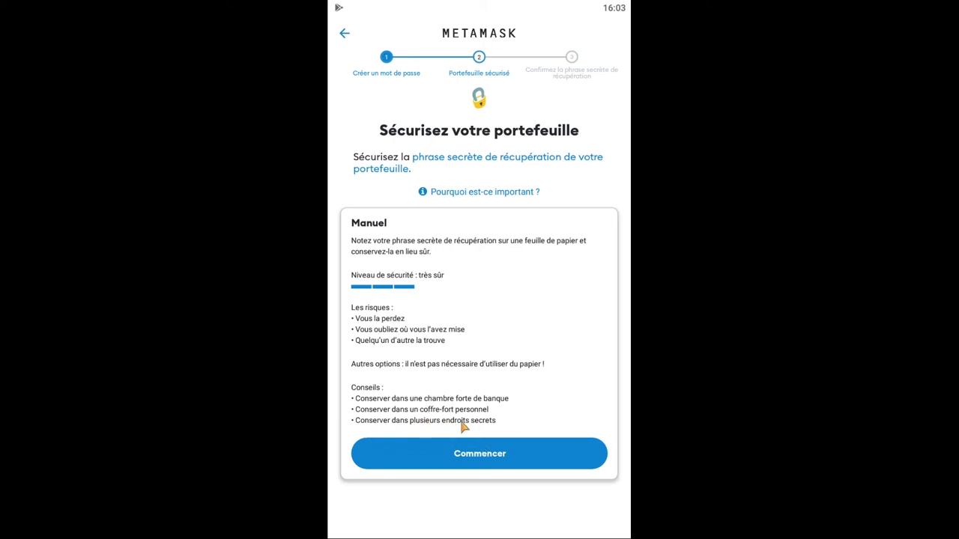
{"action": "left_click", "coordinate": [529, 458]}
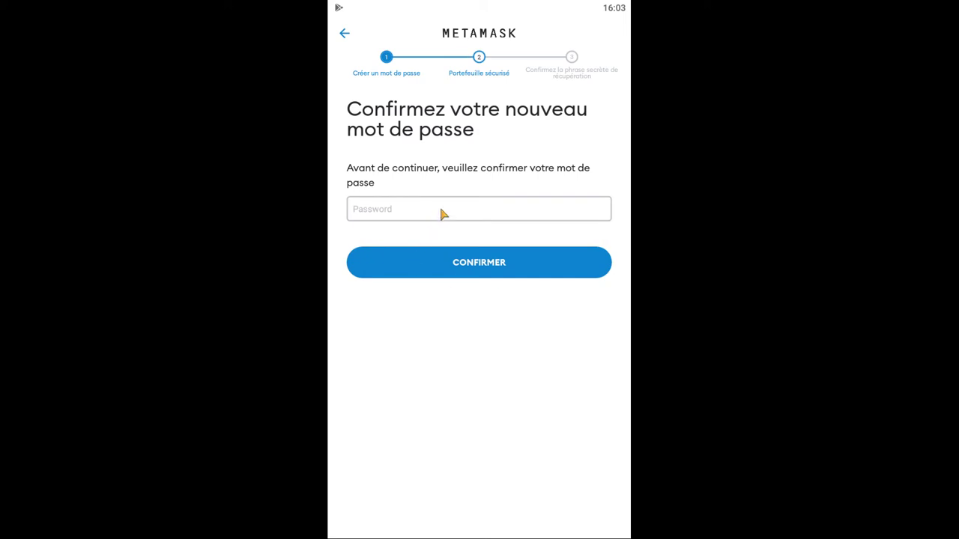
{"action": "left_click", "coordinate": [517, 218]}
{"action": "type", "text": "••••••9••"}
{"action": "left_click", "coordinate": [498, 263]}
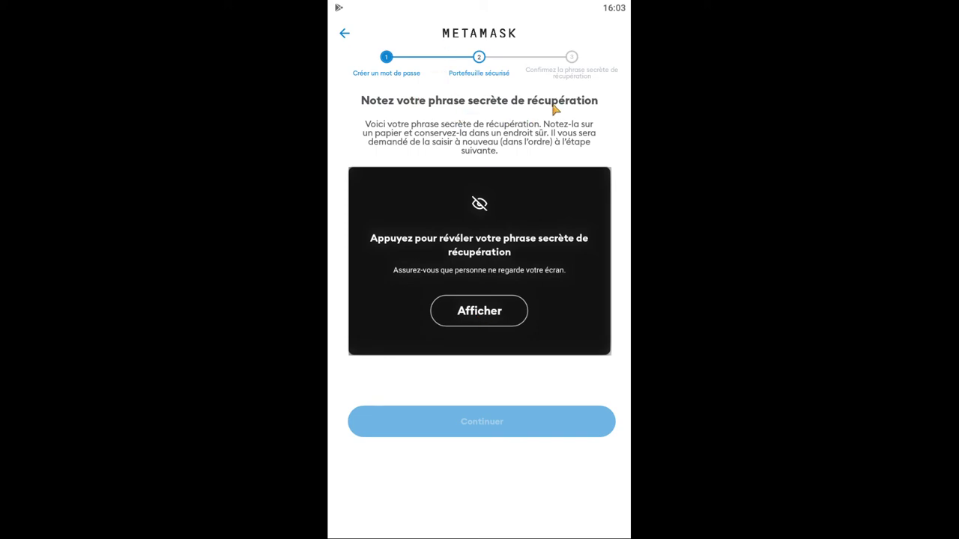
- Reveal the 12-word secret recovery phrase and continue to its confirmation
{"action": "left_click", "coordinate": [492, 316]}
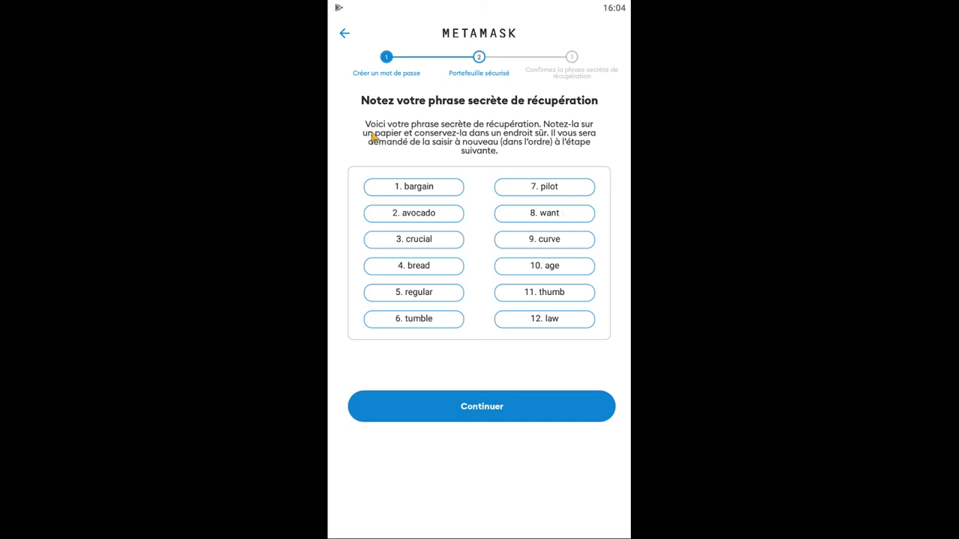
{"action": "left_click", "coordinate": [514, 407]}
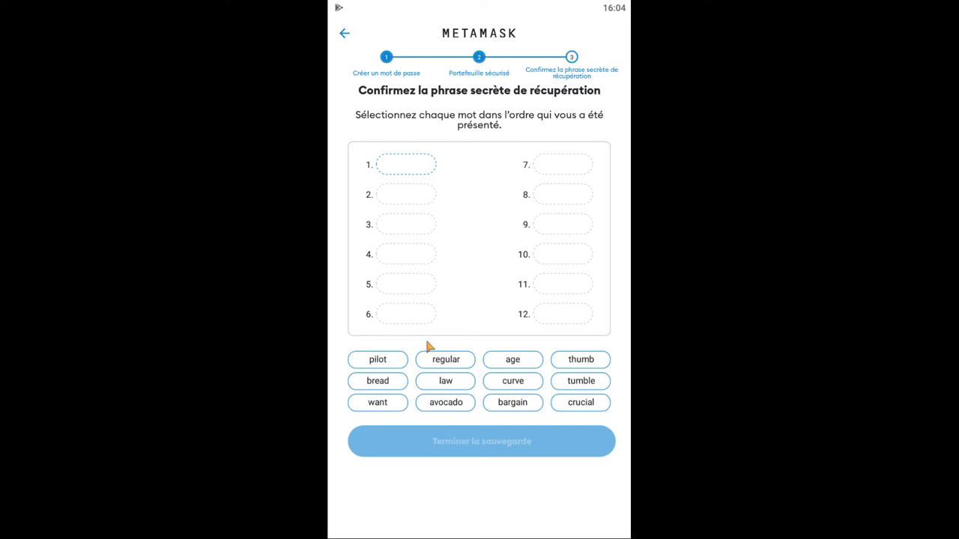
- Place the first eight secret recovery phrase words in their correct order
{"action": "left_click", "coordinate": [508, 404]}
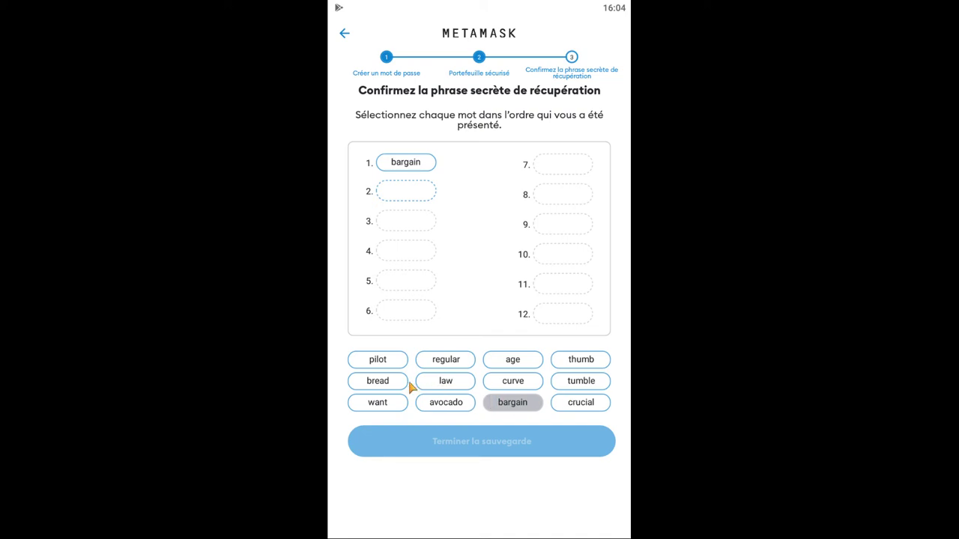
{"action": "left_click", "coordinate": [437, 409]}
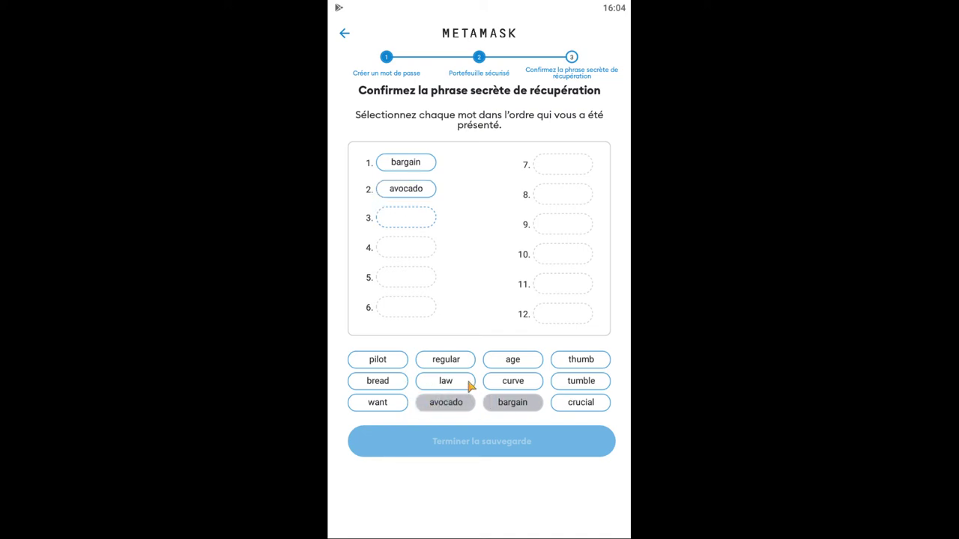
{"action": "left_click", "coordinate": [585, 402]}
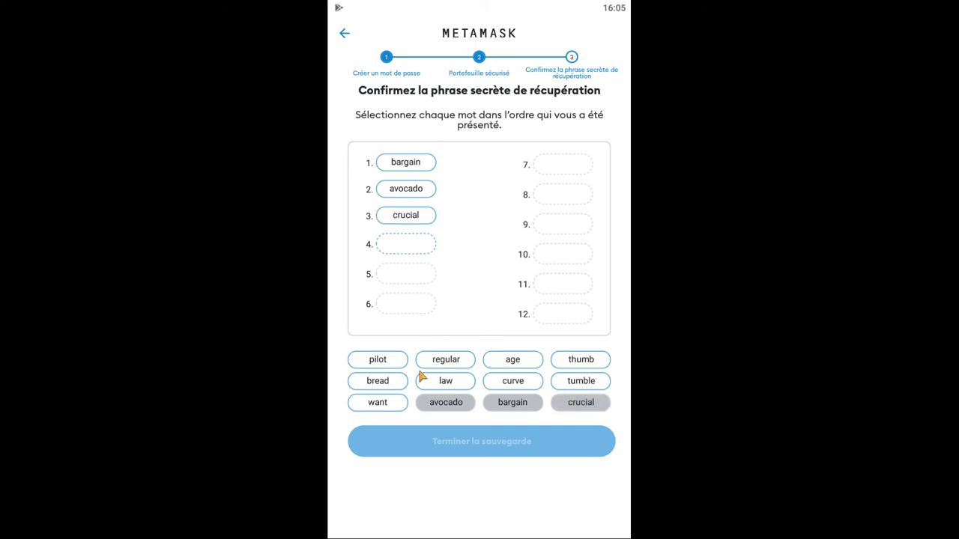
{"action": "left_click", "coordinate": [385, 382]}
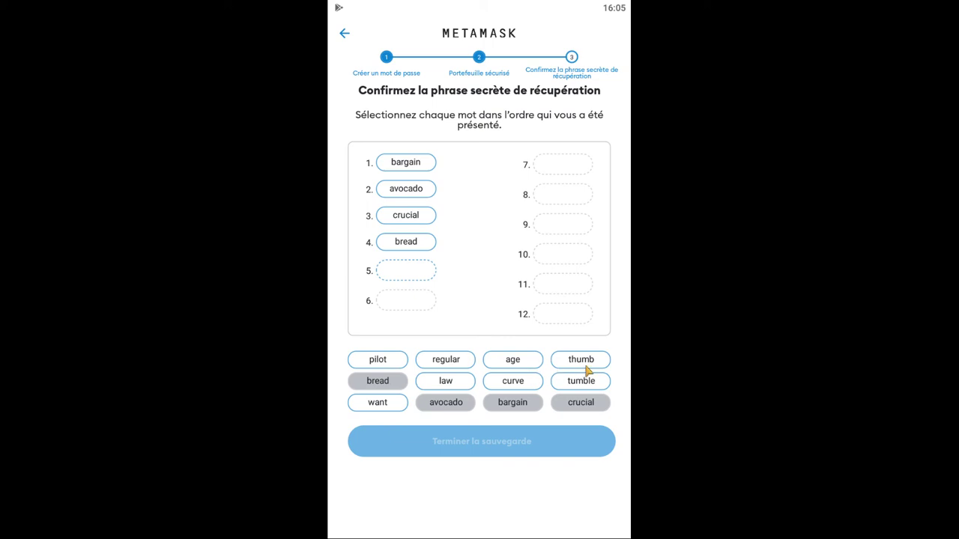
{"action": "left_click", "coordinate": [446, 367]}
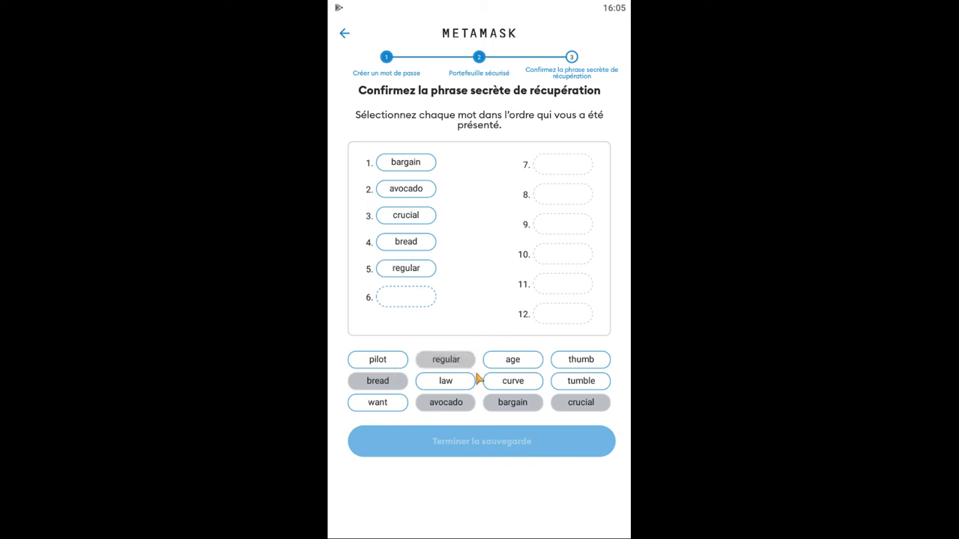
{"action": "left_click", "coordinate": [594, 381]}
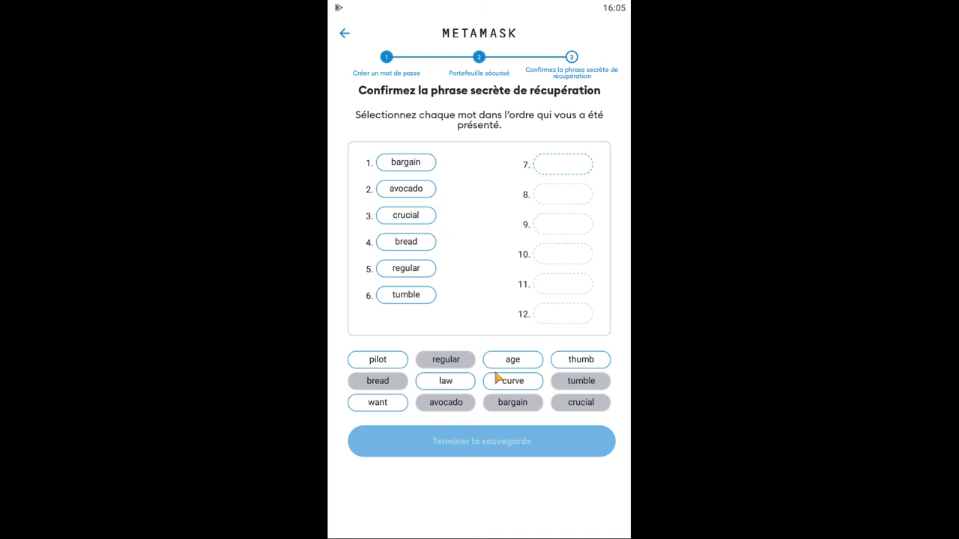
{"action": "left_click", "coordinate": [377, 366]}
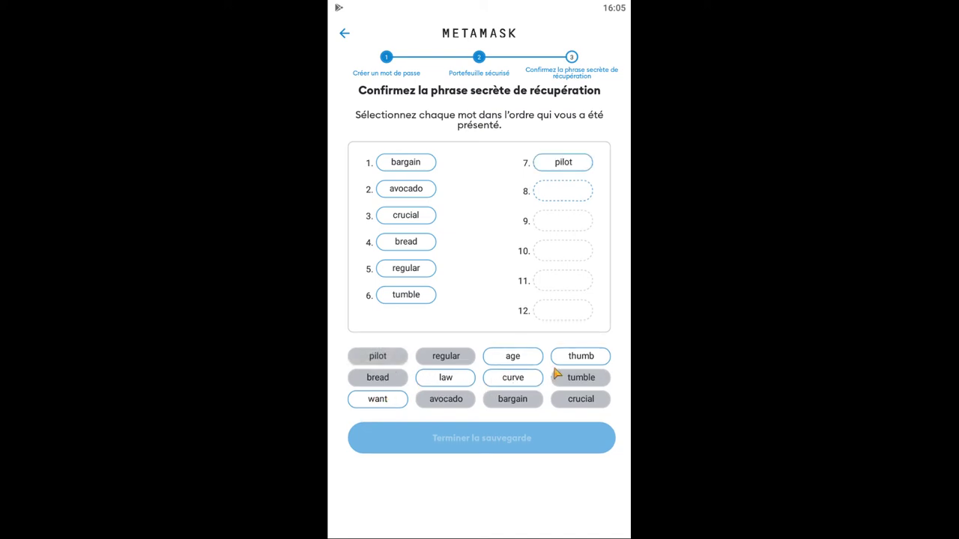
{"action": "left_click", "coordinate": [378, 403]}
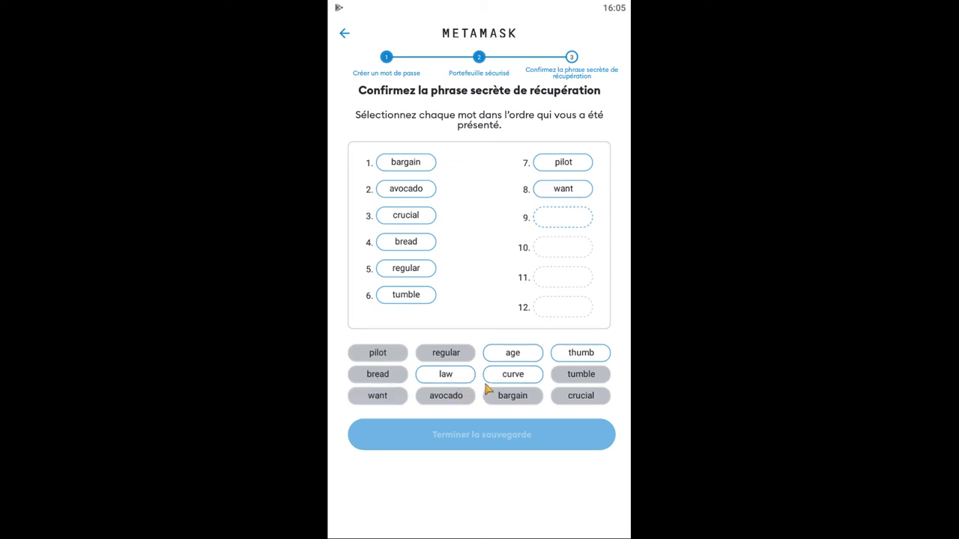
- Place the remaining phrase words, tap Terminer la sauvegarde, then Terminé on Félicitations
{"action": "left_click", "coordinate": [524, 375]}
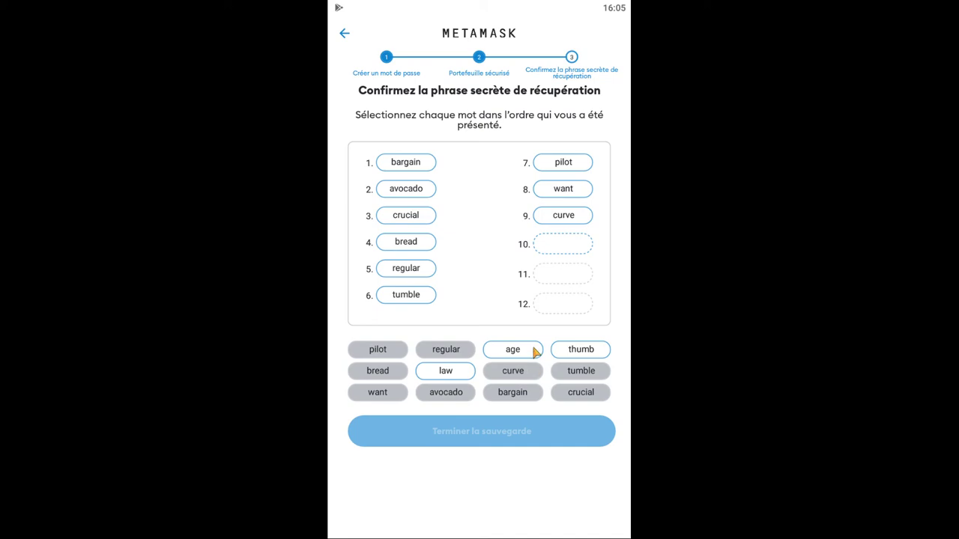
{"action": "left_click", "coordinate": [532, 352]}
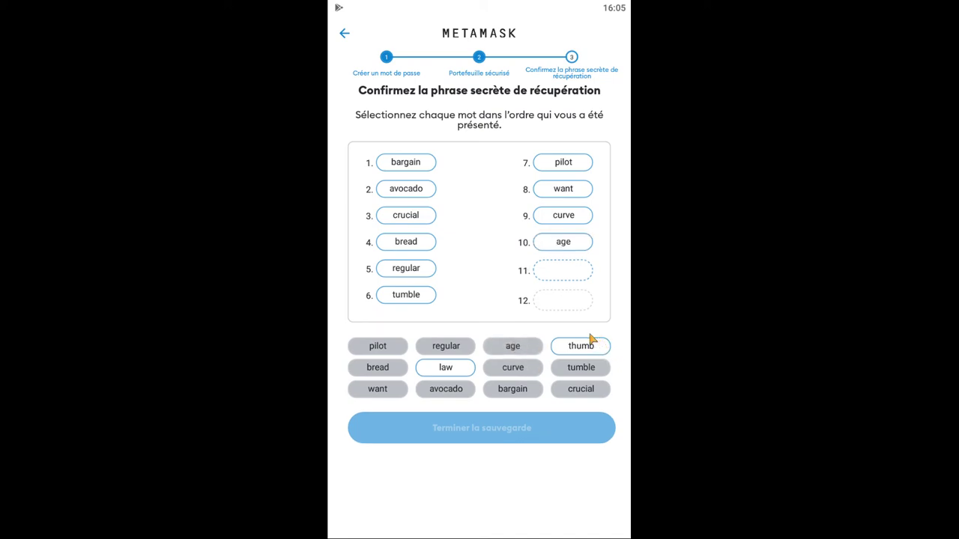
{"action": "left_click", "coordinate": [589, 346]}
{"action": "left_click", "coordinate": [452, 368]}
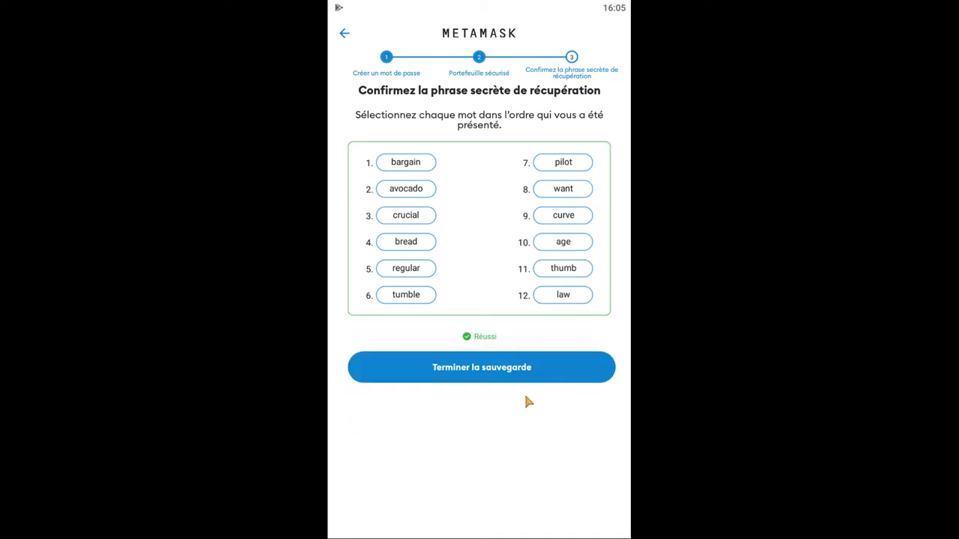
{"action": "left_click", "coordinate": [514, 376]}
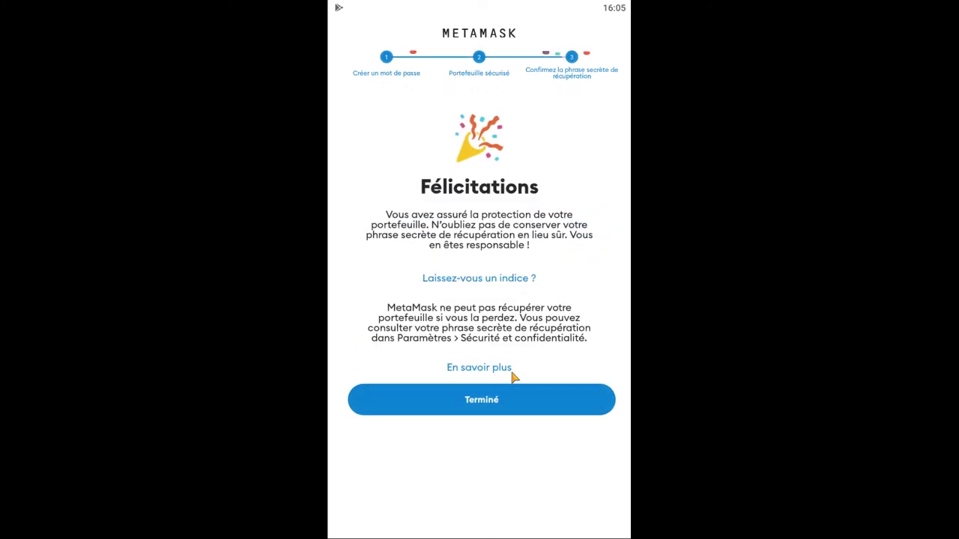
{"action": "left_click", "coordinate": [494, 405]}
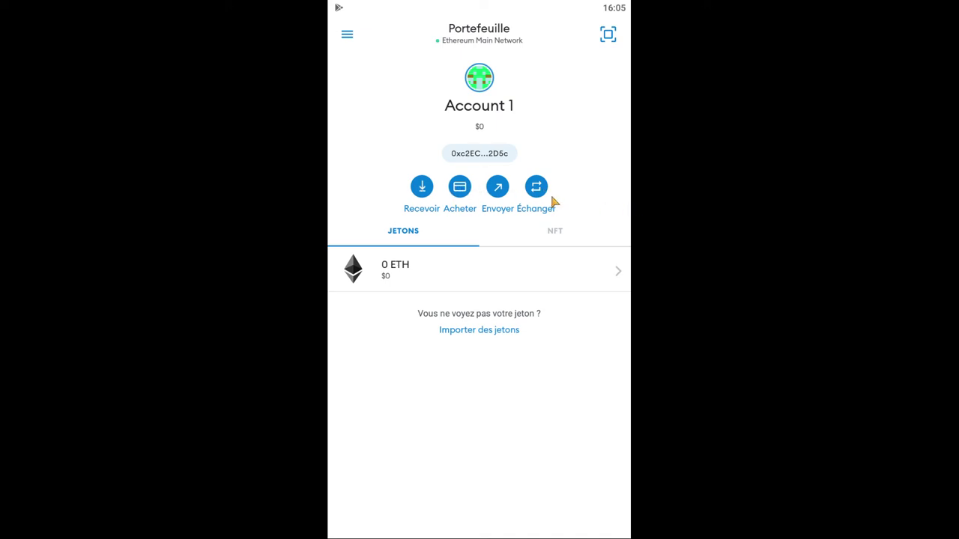
{"action": "left_click", "coordinate": [347, 36]}
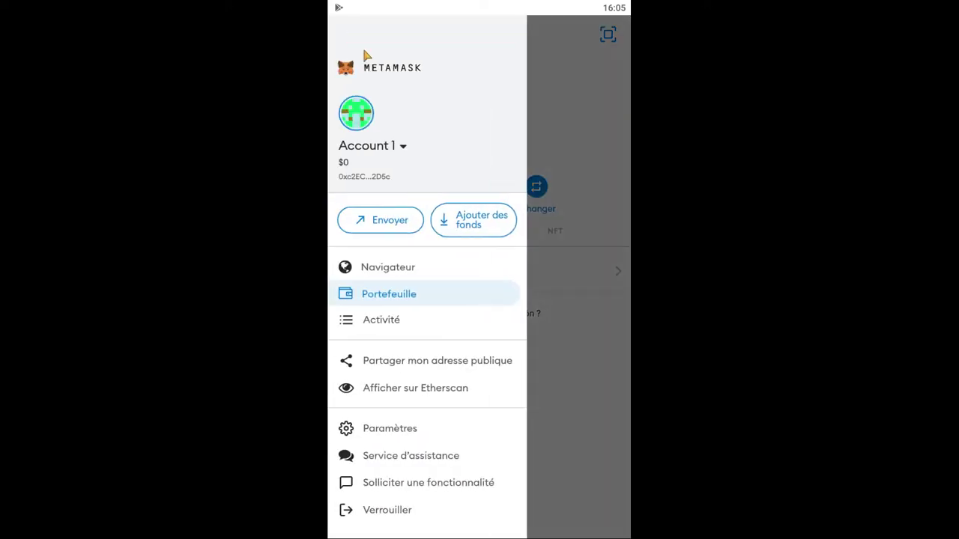
{"action": "left_click", "coordinate": [401, 149]}
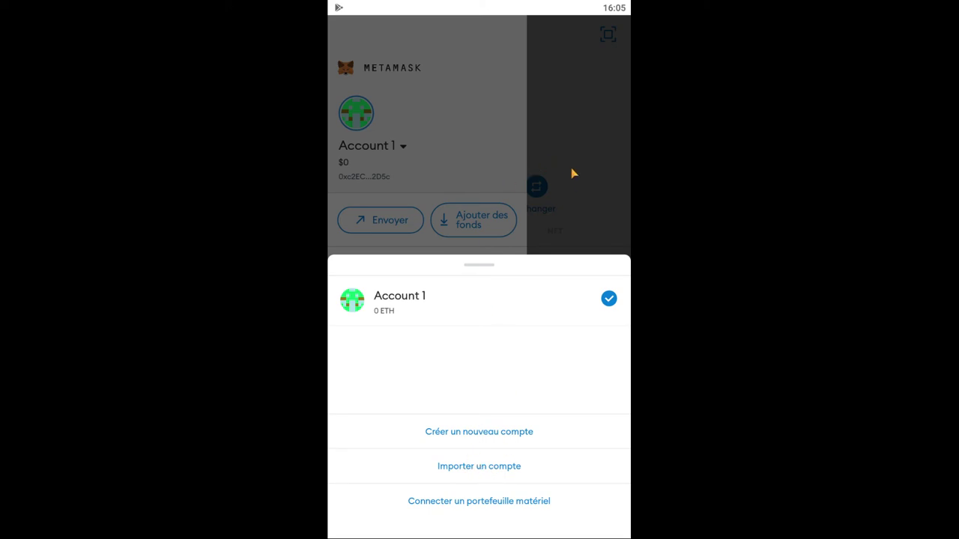
{"action": "left_click", "coordinate": [560, 189]}
{"action": "left_click", "coordinate": [549, 178]}
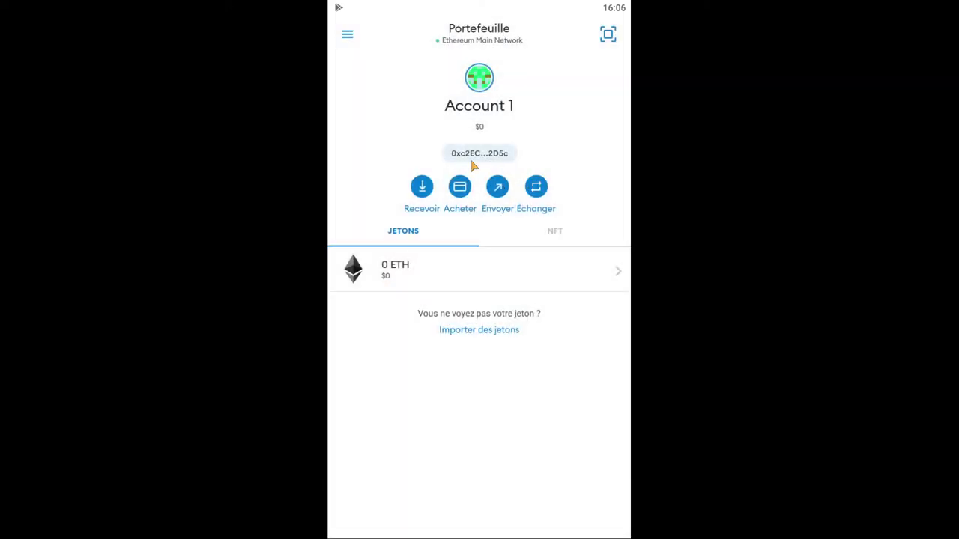
{"action": "left_click", "coordinate": [349, 34]}
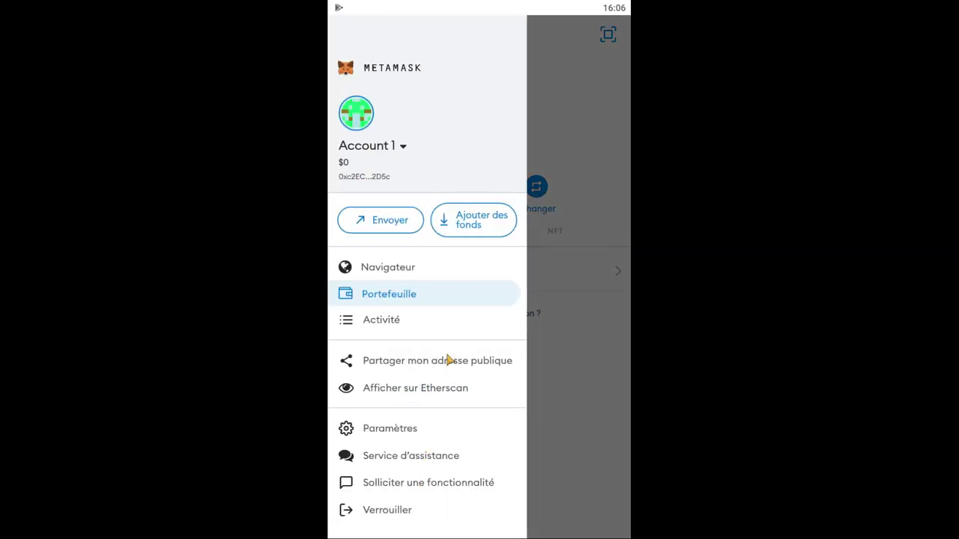
{"action": "left_click", "coordinate": [625, 85]}
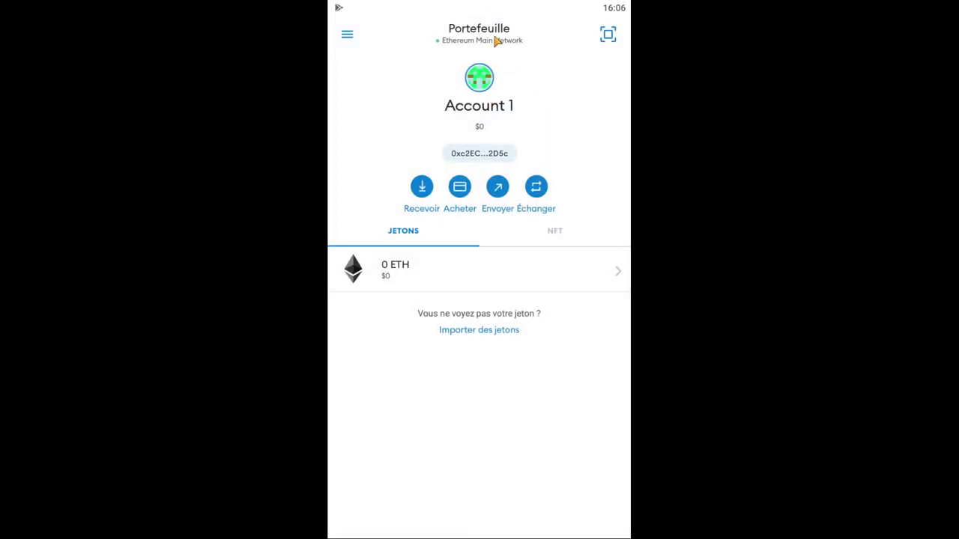
{"action": "left_click", "coordinate": [487, 42]}
{"action": "scroll", "coordinate": [465, 314], "scroll_direction": "down", "scroll_amount": 1}
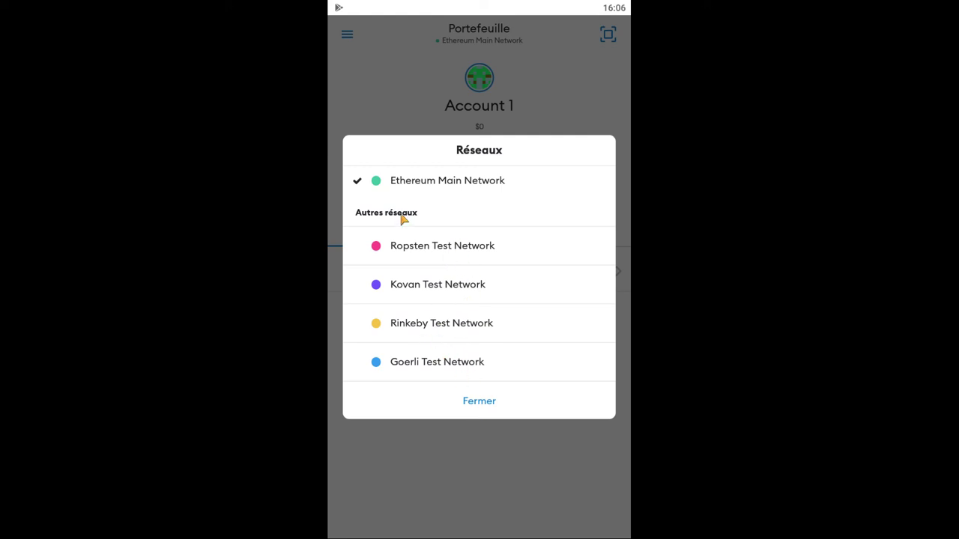
{"action": "left_click", "coordinate": [585, 113]}
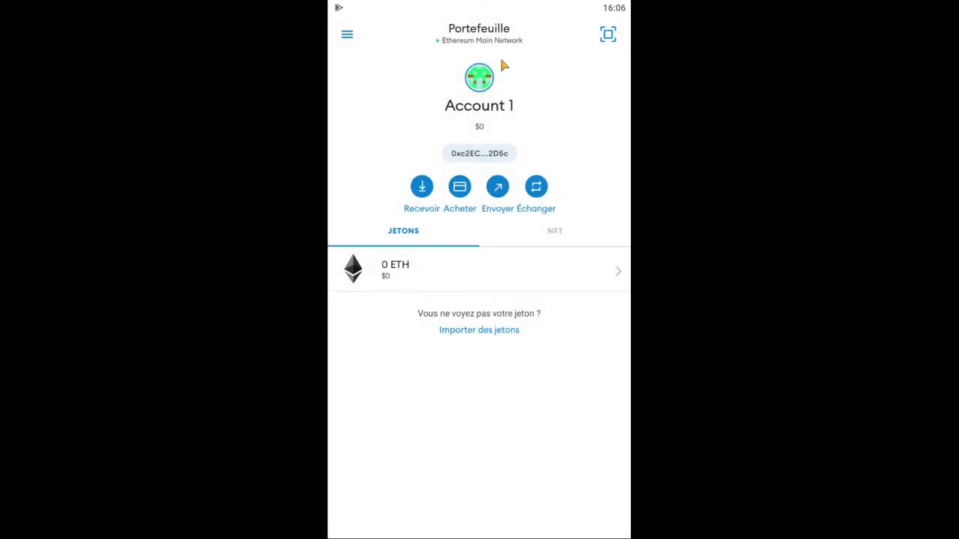
{"action": "left_click", "coordinate": [470, 34]}
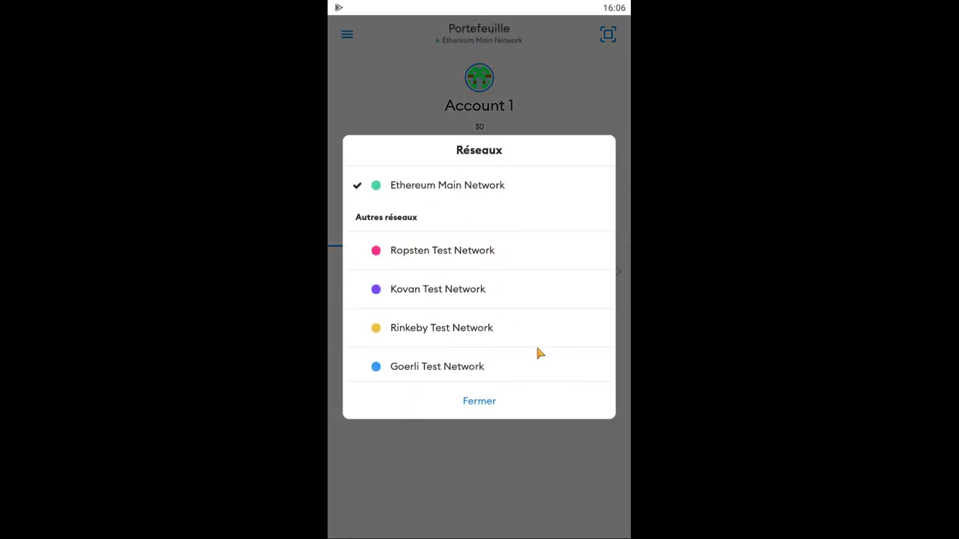
{"action": "left_click", "coordinate": [494, 403]}
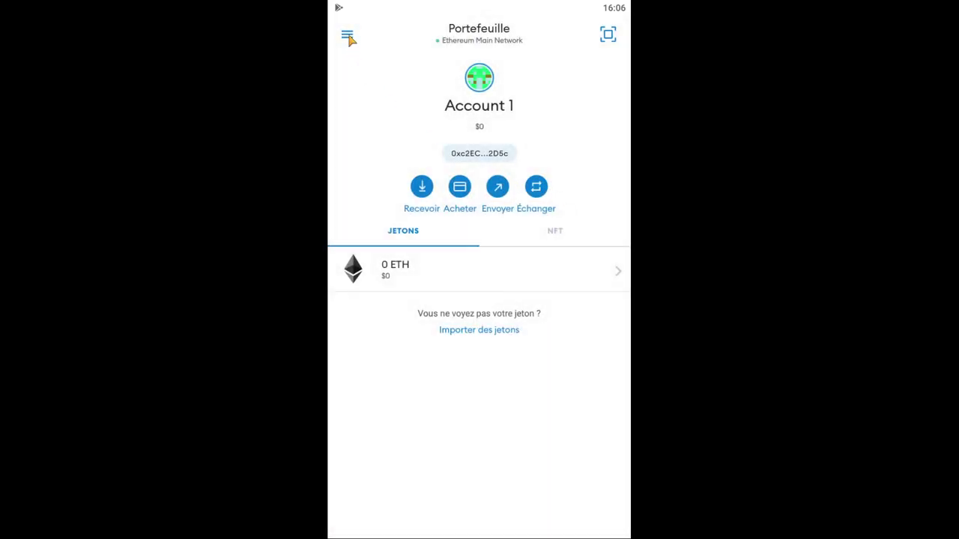
{"action": "left_click", "coordinate": [348, 35]}
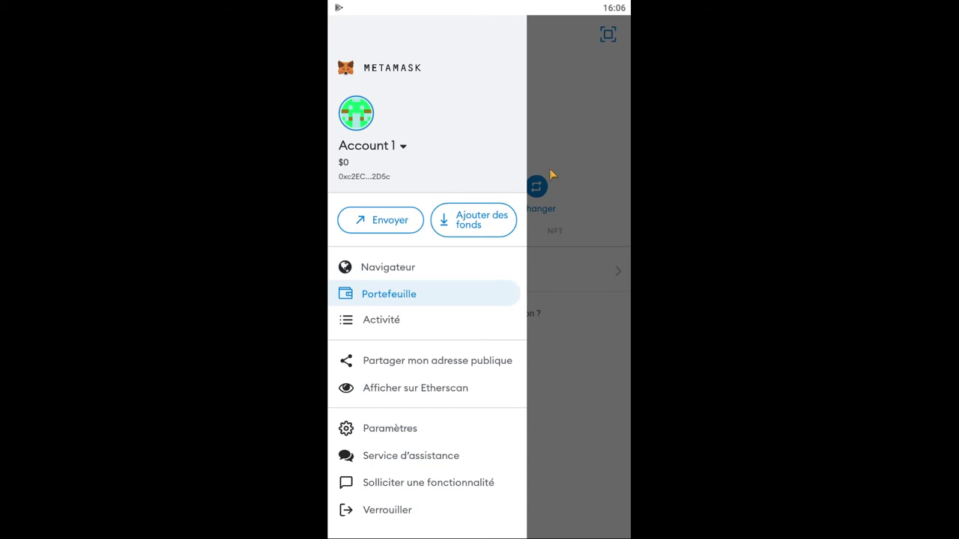
{"action": "left_click", "coordinate": [551, 175]}
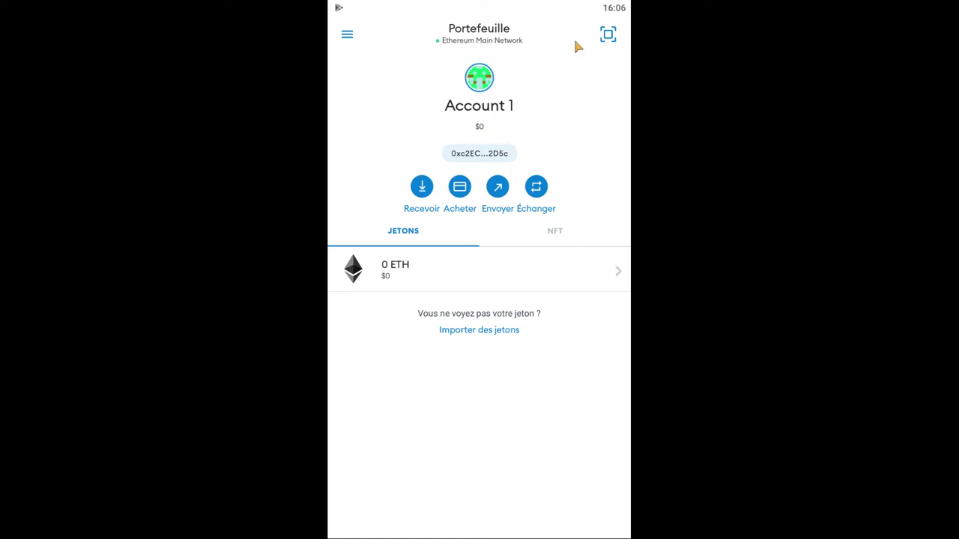
- Allow MetaMask camera access from the QR scanner via AUTORISER, then close the scanner
{"action": "left_click", "coordinate": [608, 34]}
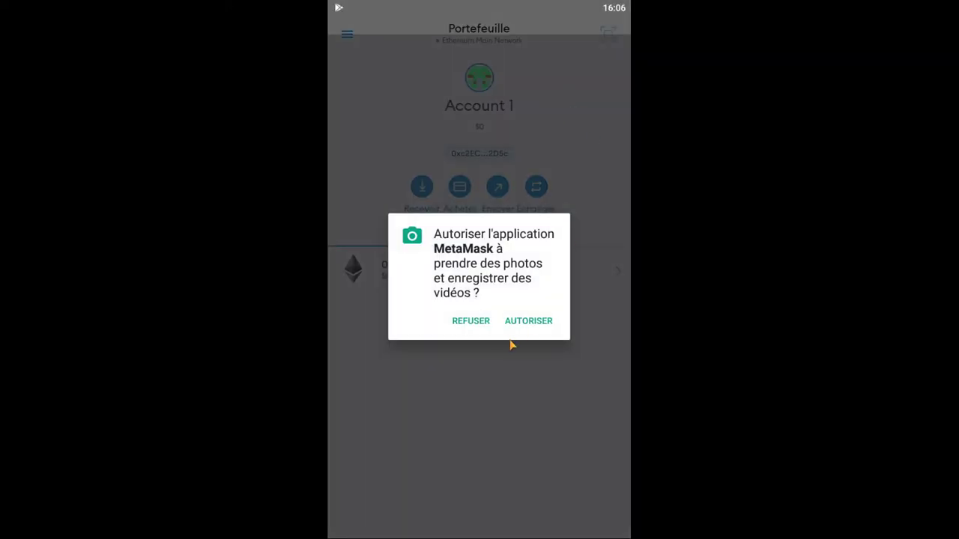
{"action": "left_click", "coordinate": [522, 332]}
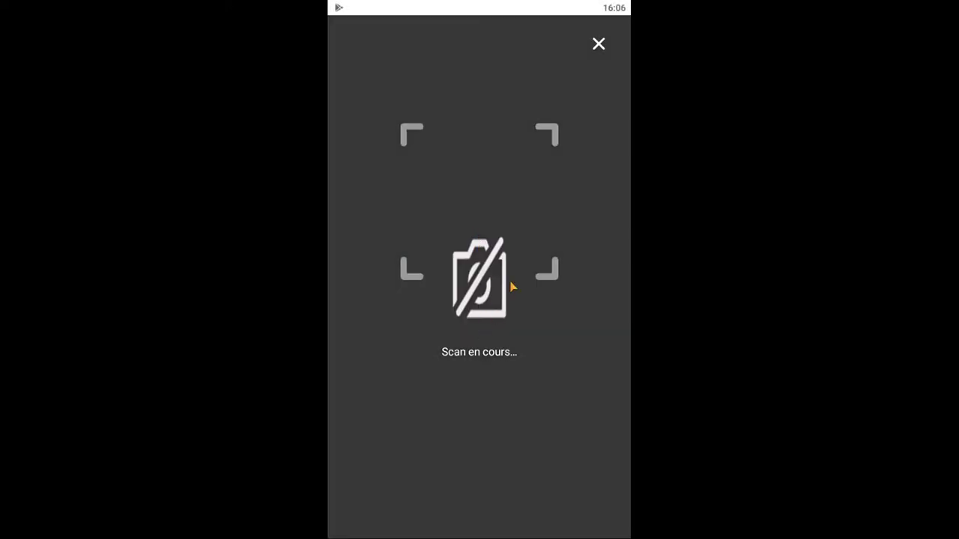
{"action": "left_click", "coordinate": [598, 45]}
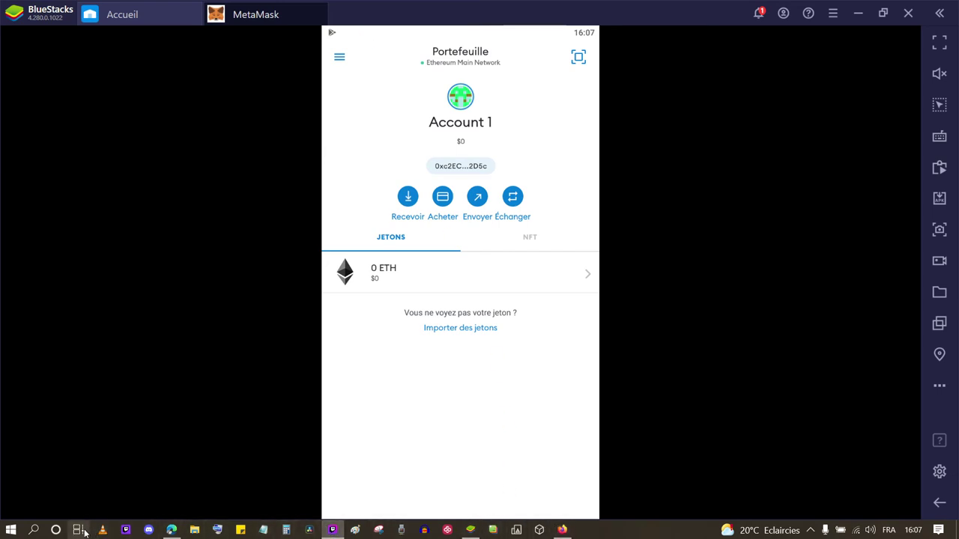
- Load the Ethermon site (ethermon.io) in a new Edge tab
{"action": "left_click", "coordinate": [171, 530]}
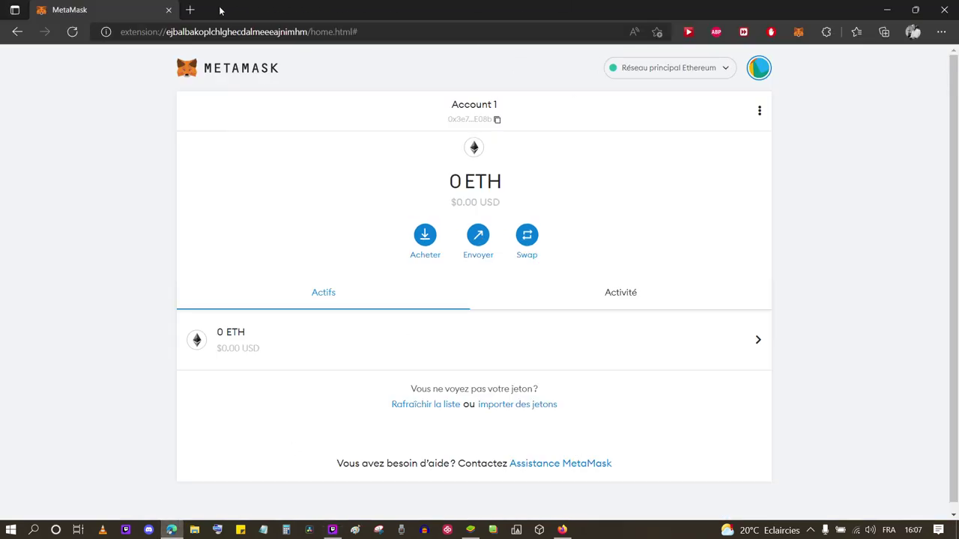
{"action": "left_click", "coordinate": [191, 10]}
{"action": "left_click", "coordinate": [426, 28]}
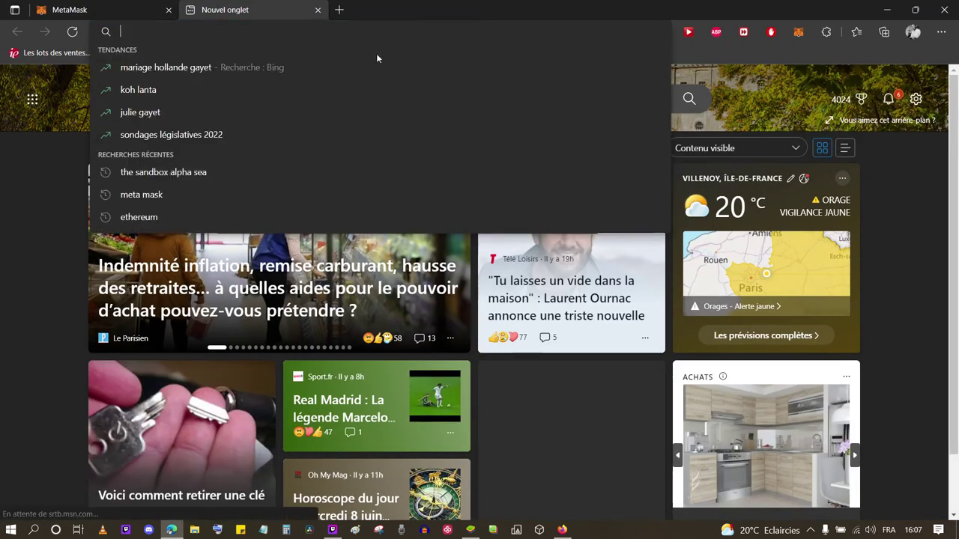
{"action": "type", "text": "ethermon.io"}
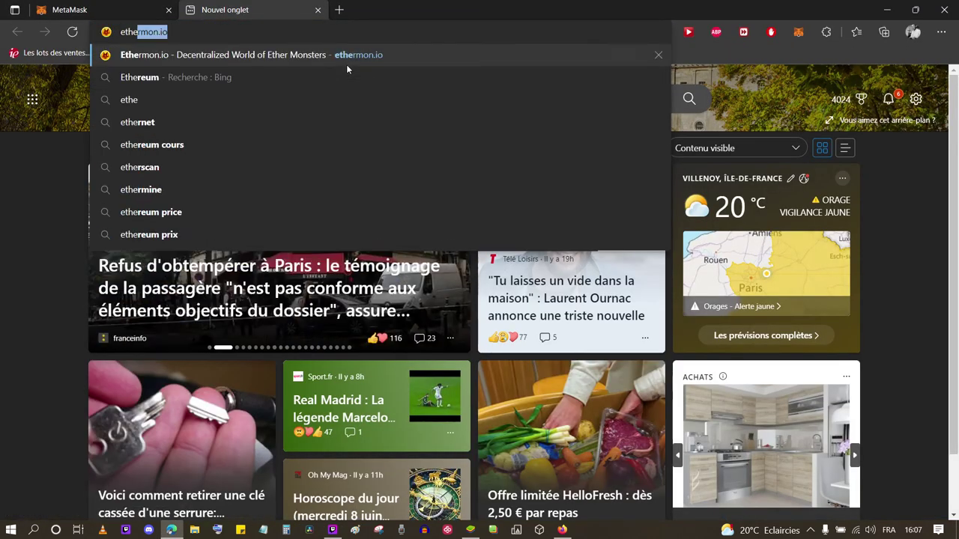
{"action": "key", "text": "Return"}
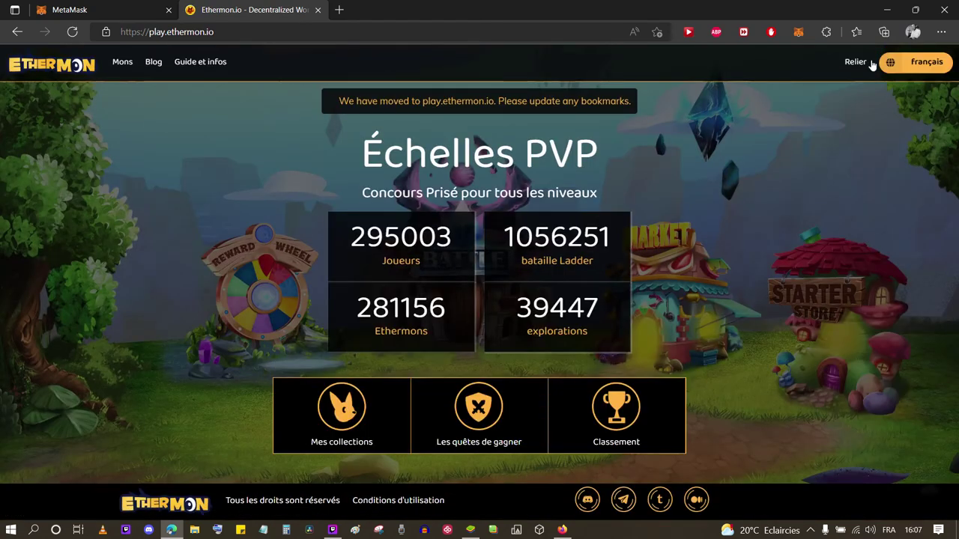
- Connect the MetaMask wallet to Ethermon with Relier and approve the Signer request
{"action": "left_click", "coordinate": [90, 10]}
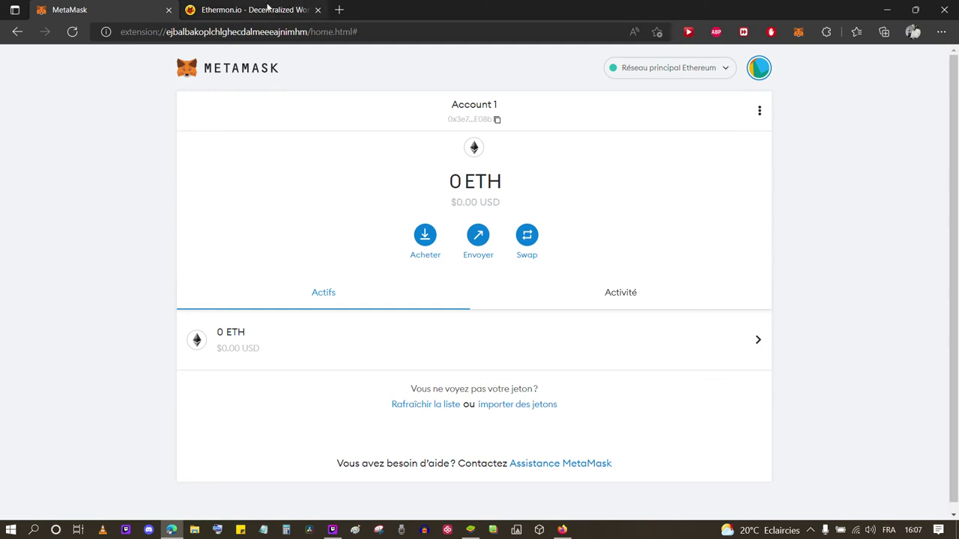
{"action": "left_click", "coordinate": [267, 7]}
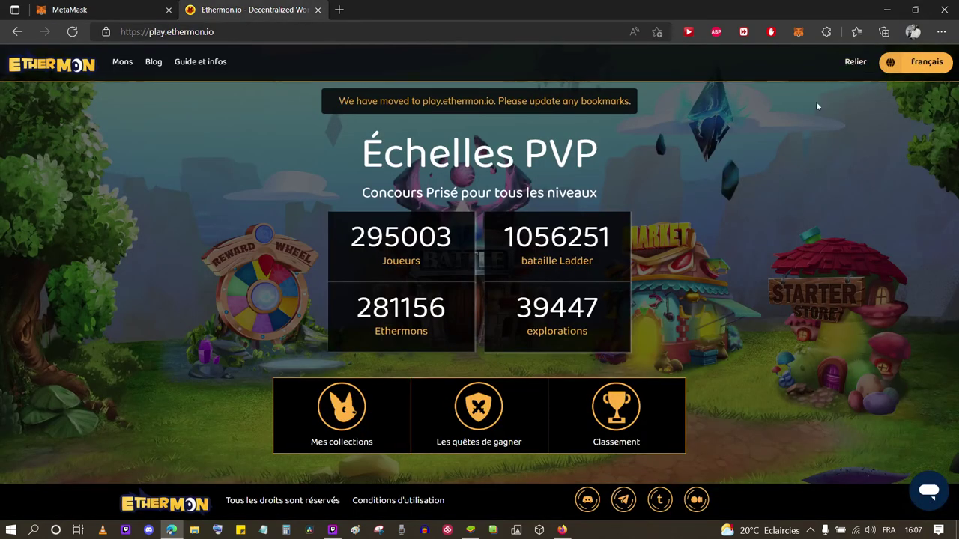
{"action": "left_click", "coordinate": [854, 61]}
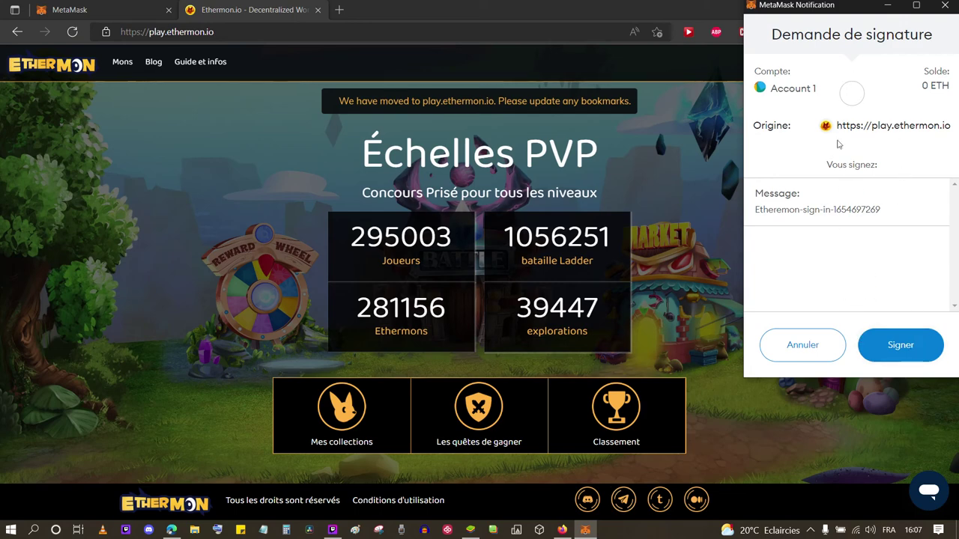
{"action": "left_click", "coordinate": [860, 354]}
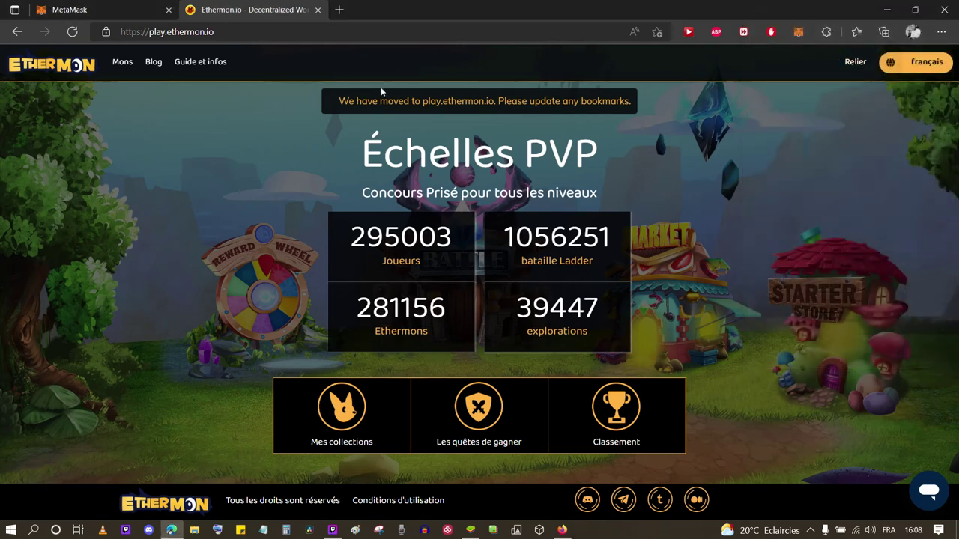
- Switch between the Ethermon and MetaMask tabs and glance at the network list
{"action": "left_click", "coordinate": [223, 27]}
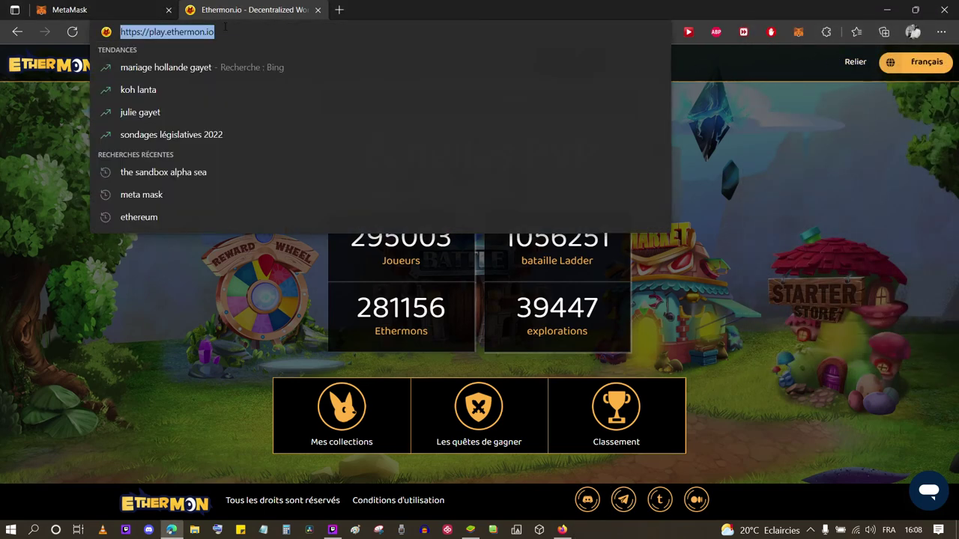
{"action": "left_click", "coordinate": [113, 10]}
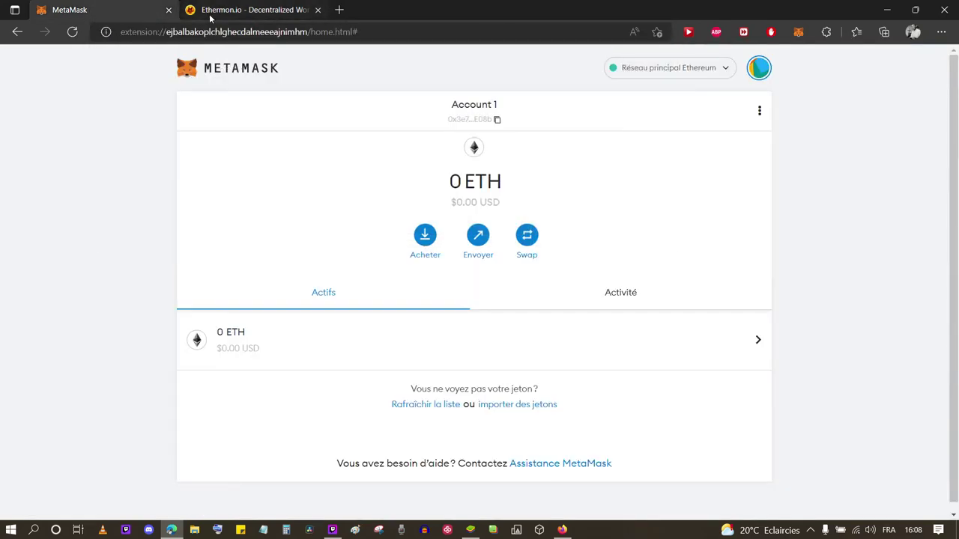
{"action": "left_click", "coordinate": [252, 15]}
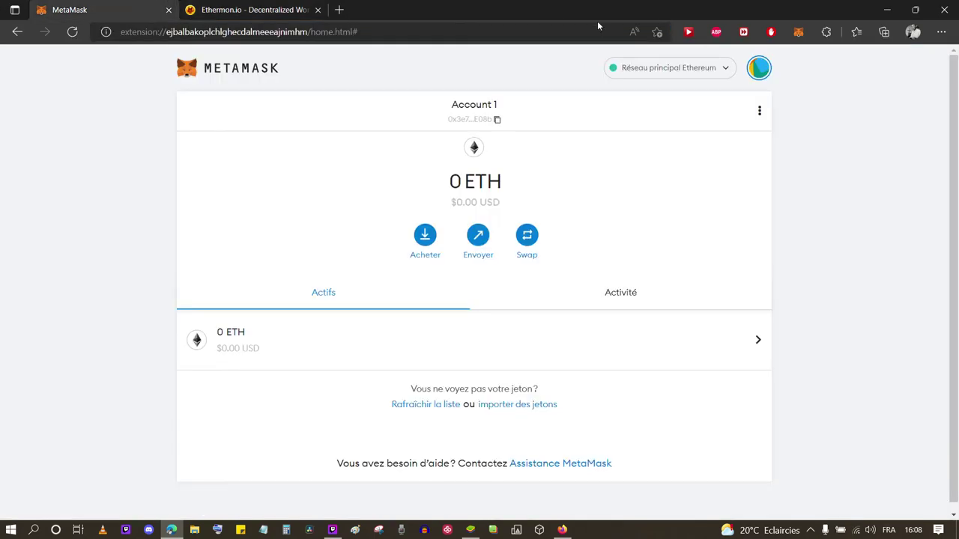
{"action": "left_click", "coordinate": [127, 9]}
{"action": "left_click", "coordinate": [722, 68]}
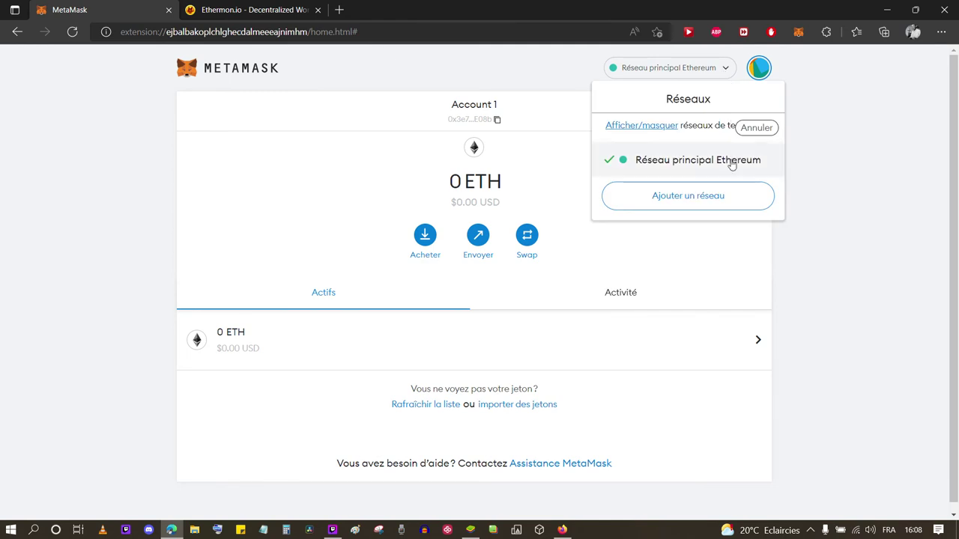
{"action": "left_click", "coordinate": [830, 148]}
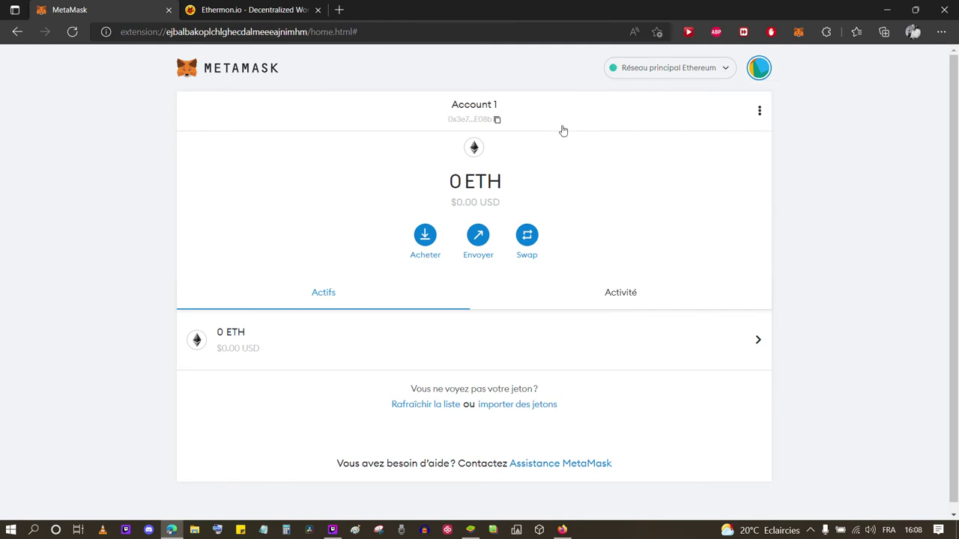
- Copy the Account 1 address and view its Détails du compte QR code twice
{"action": "left_click", "coordinate": [520, 120]}
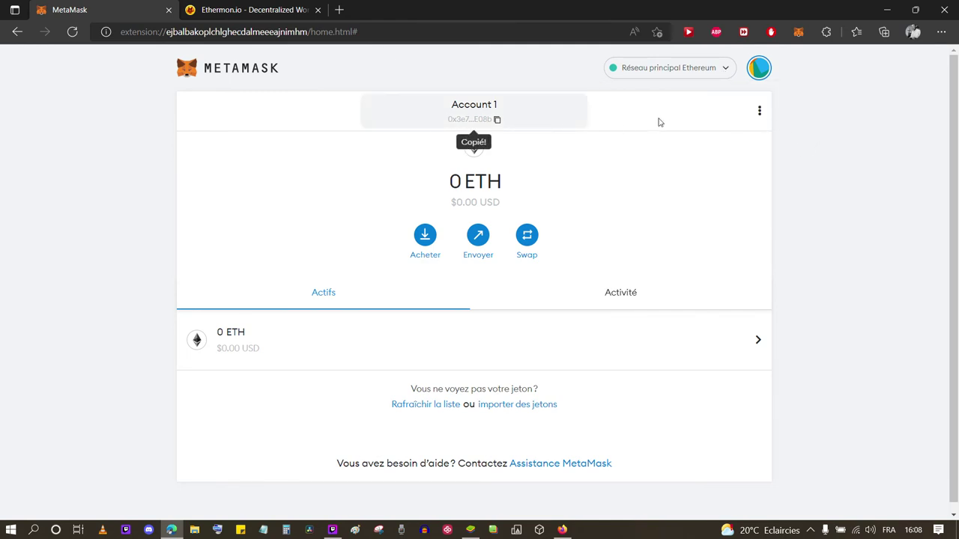
{"action": "left_click", "coordinate": [759, 111]}
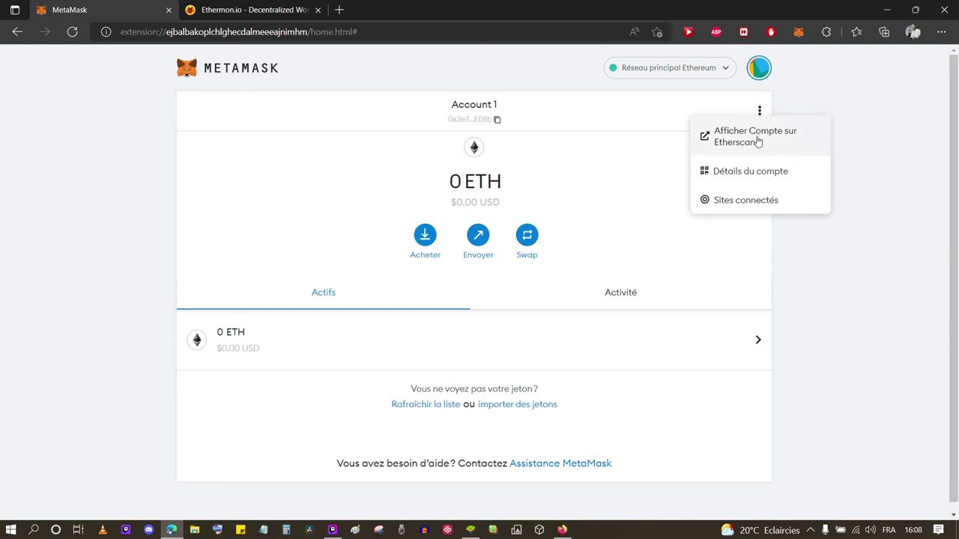
{"action": "left_click", "coordinate": [752, 172]}
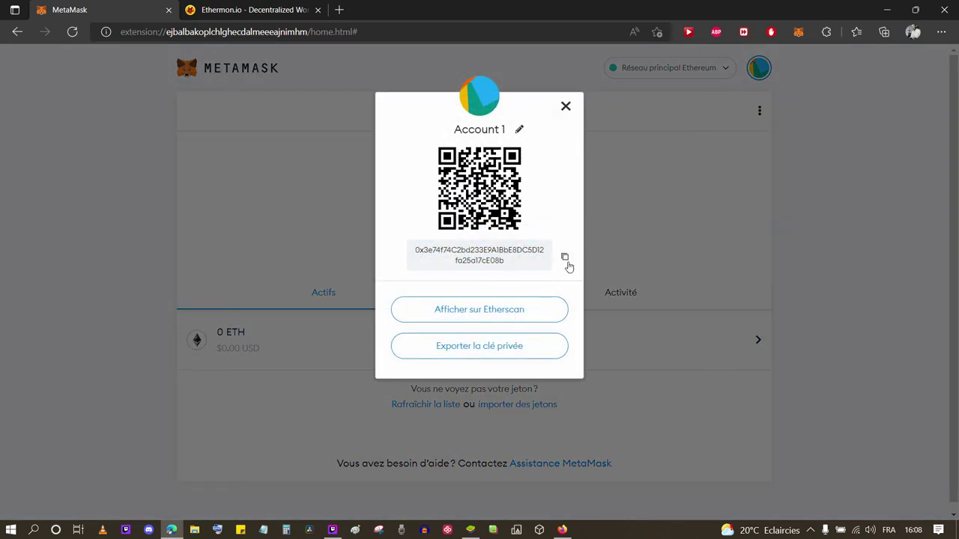
{"action": "left_click", "coordinate": [565, 108]}
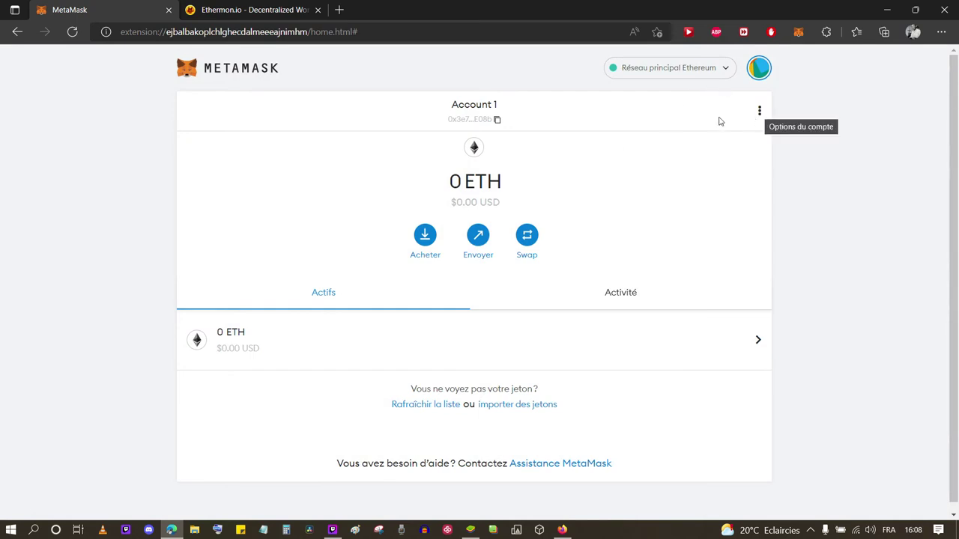
{"action": "left_click", "coordinate": [760, 112]}
{"action": "left_click", "coordinate": [752, 167]}
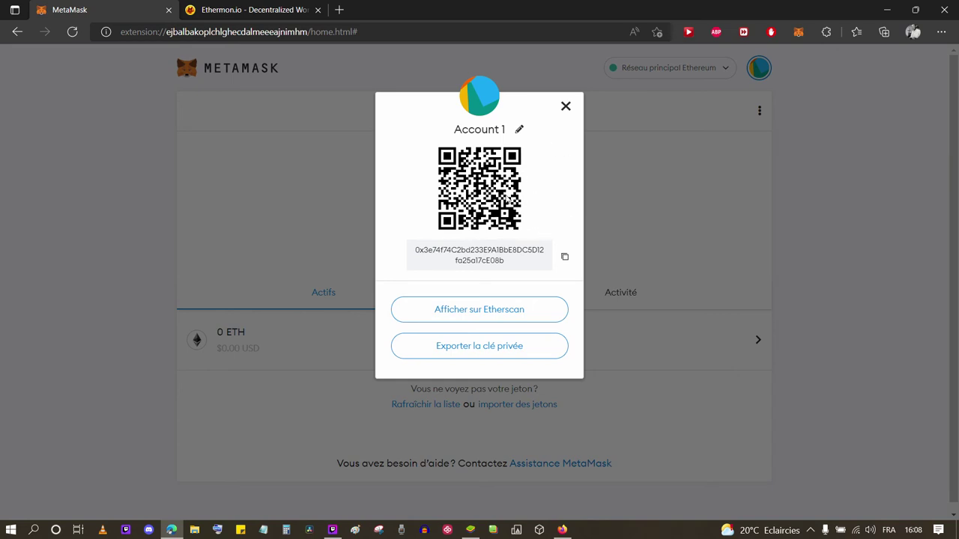
{"action": "left_click", "coordinate": [565, 106]}
- Check the network dropdown again and bring up the list of accounts
{"action": "scroll", "coordinate": [374, 318], "scroll_direction": "down", "scroll_amount": 1}
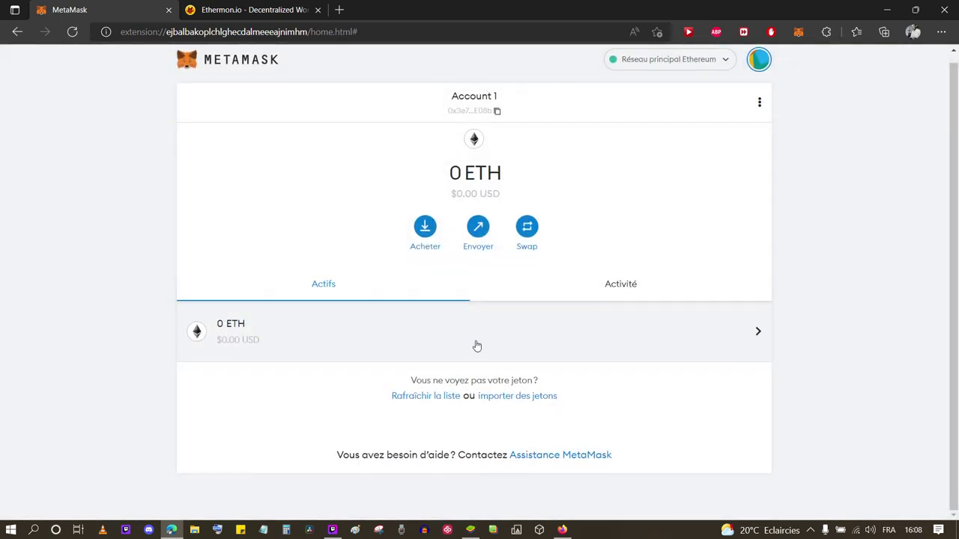
{"action": "scroll", "coordinate": [477, 352], "scroll_direction": "up", "scroll_amount": 1}
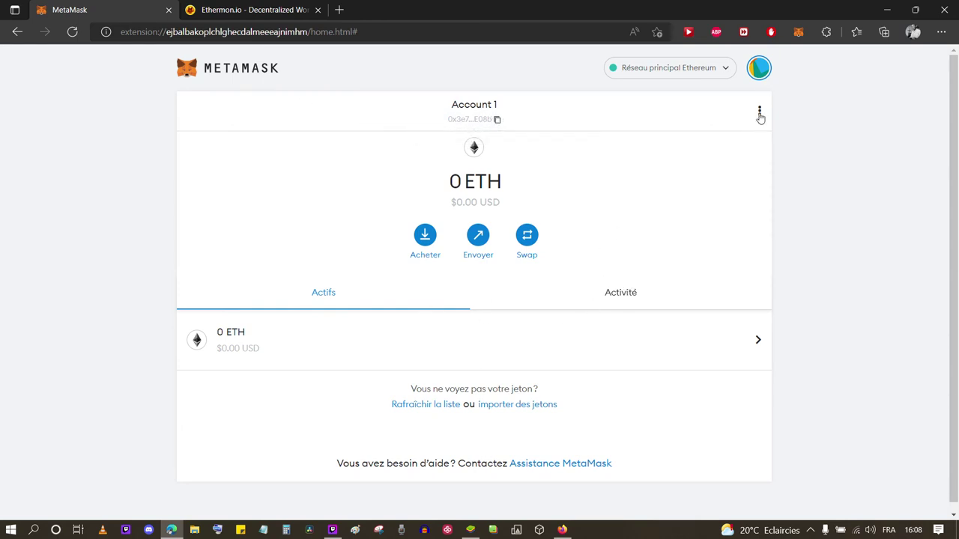
{"action": "left_click", "coordinate": [725, 68]}
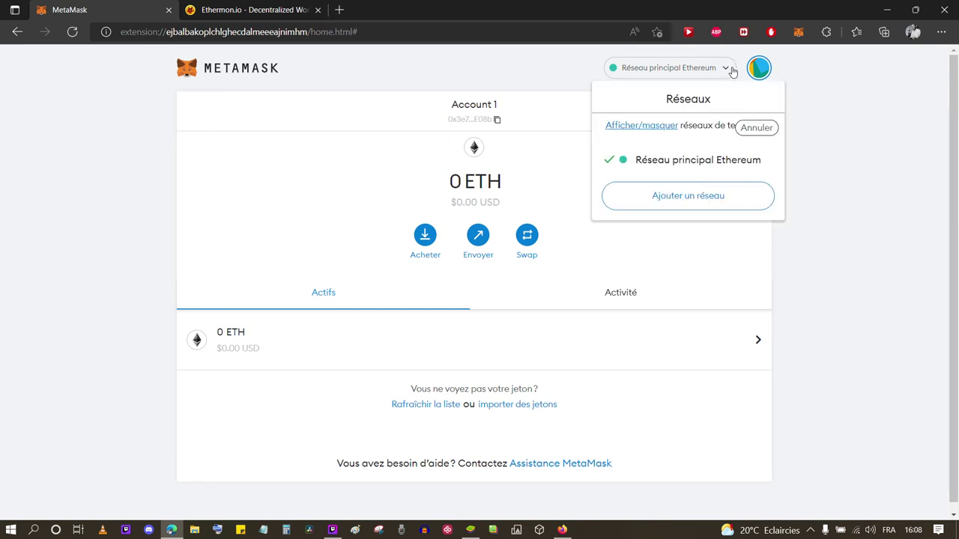
{"action": "left_click", "coordinate": [760, 71]}
{"action": "left_click", "coordinate": [761, 69]}
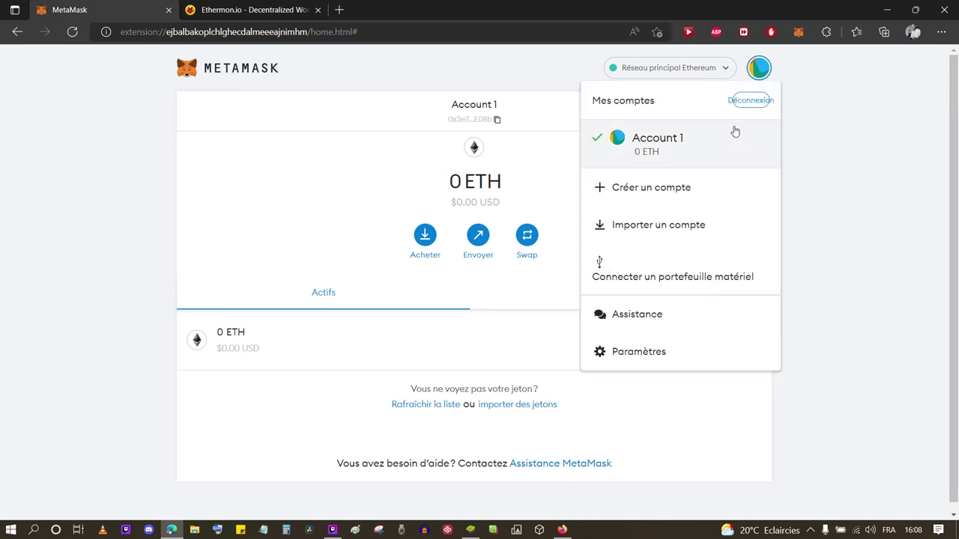
- Browse through MetaMask's Paramètres avancés options
{"action": "left_click", "coordinate": [684, 355]}
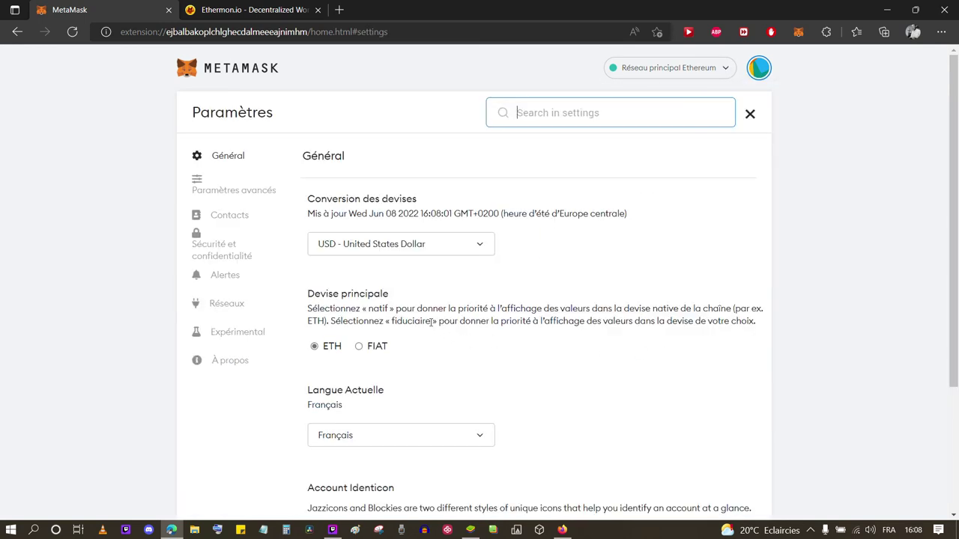
{"action": "left_click", "coordinate": [232, 192]}
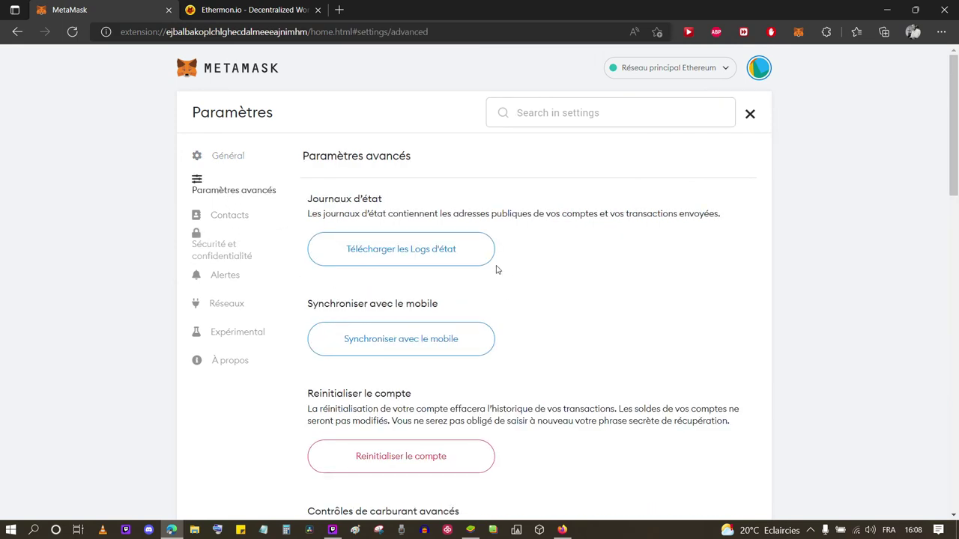
{"action": "scroll", "coordinate": [552, 333], "scroll_direction": "down", "scroll_amount": 10}
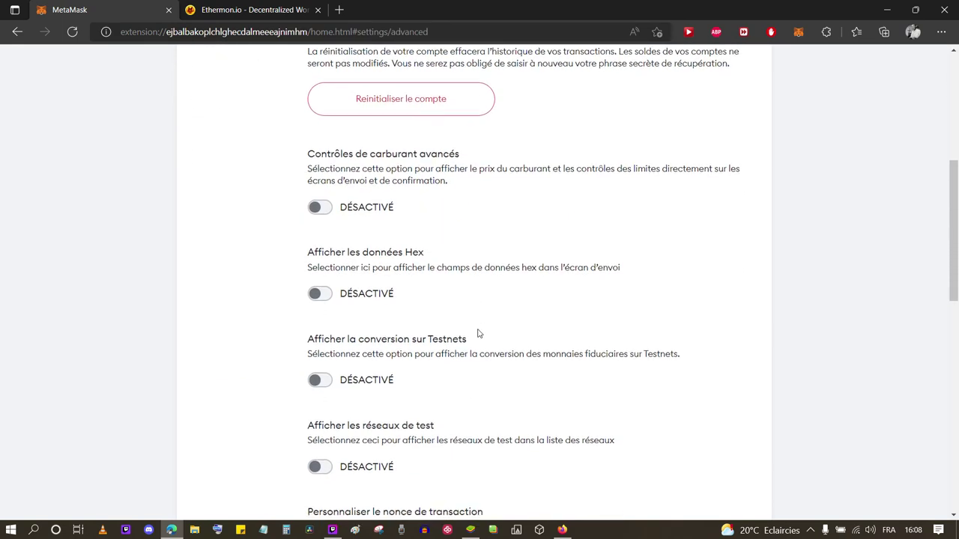
{"action": "scroll", "coordinate": [479, 335], "scroll_direction": "down", "scroll_amount": 5}
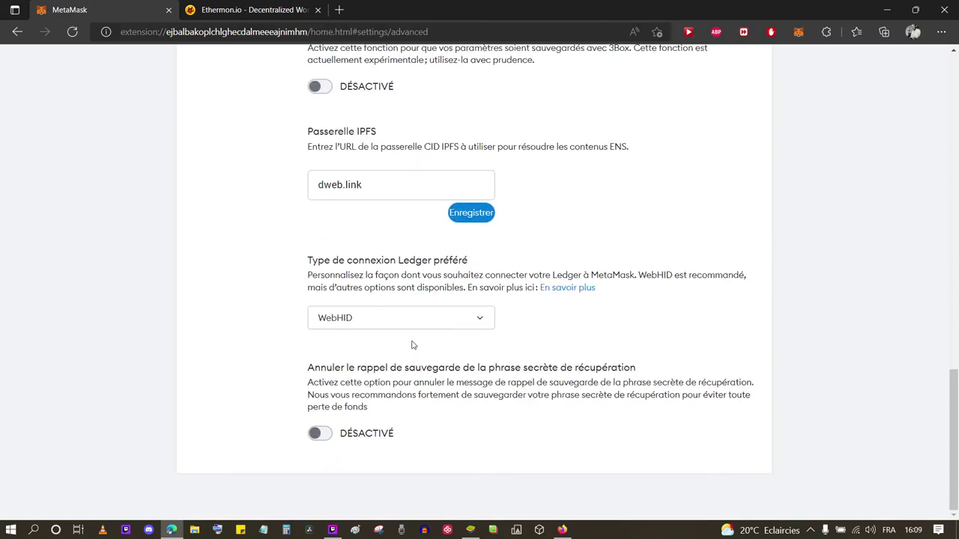
{"action": "scroll", "coordinate": [438, 275], "scroll_direction": "up", "scroll_amount": 12}
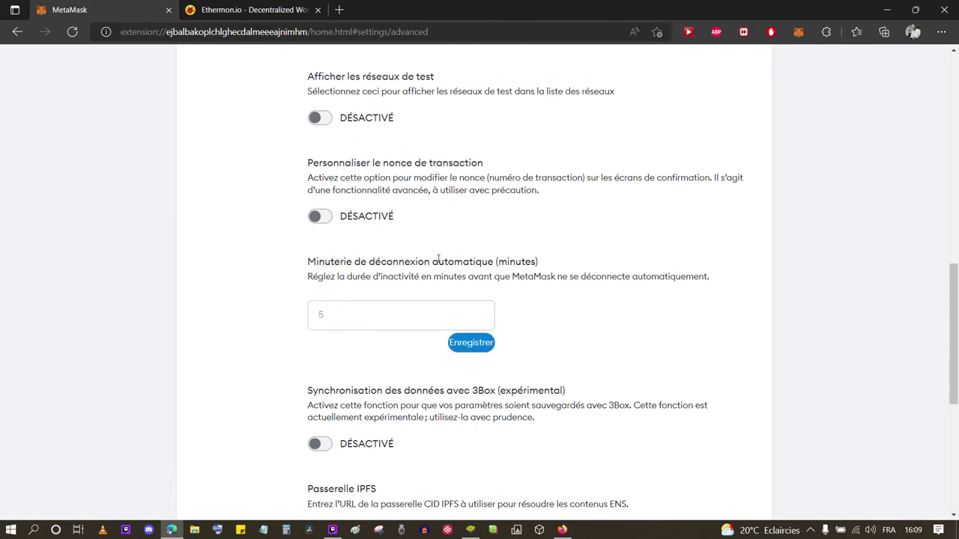
{"action": "scroll", "coordinate": [420, 236], "scroll_direction": "up", "scroll_amount": 3}
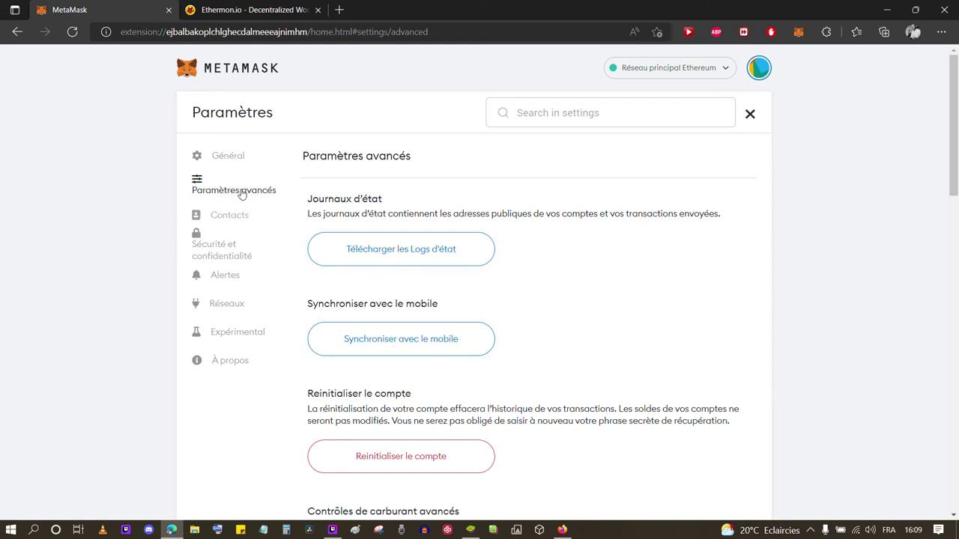
- Open Synchroniser avec le mobile and cancel it, as extension syncing is disabled
{"action": "left_click", "coordinate": [389, 345]}
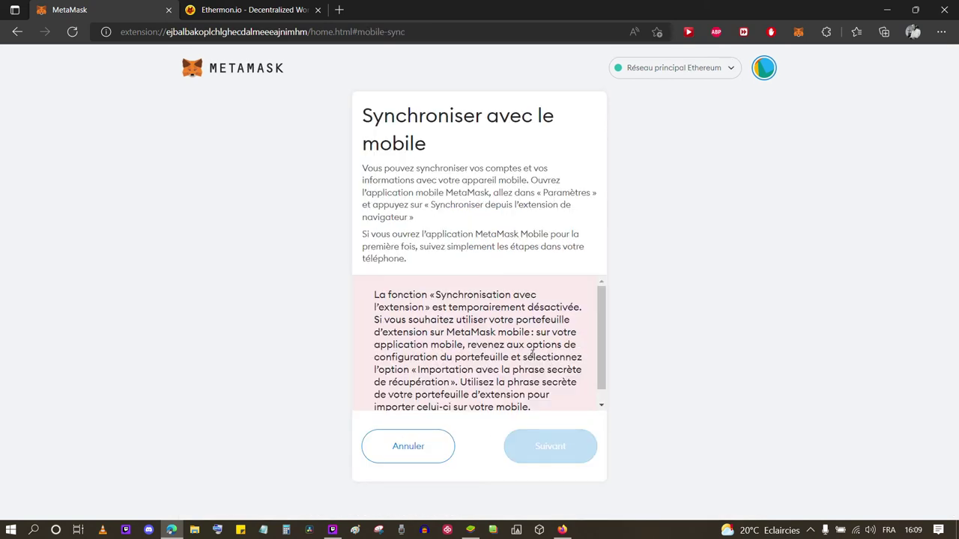
{"action": "left_click_drag", "start_coordinate": [417, 446], "coordinate": [403, 447]}
{"action": "left_click", "coordinate": [393, 454]}
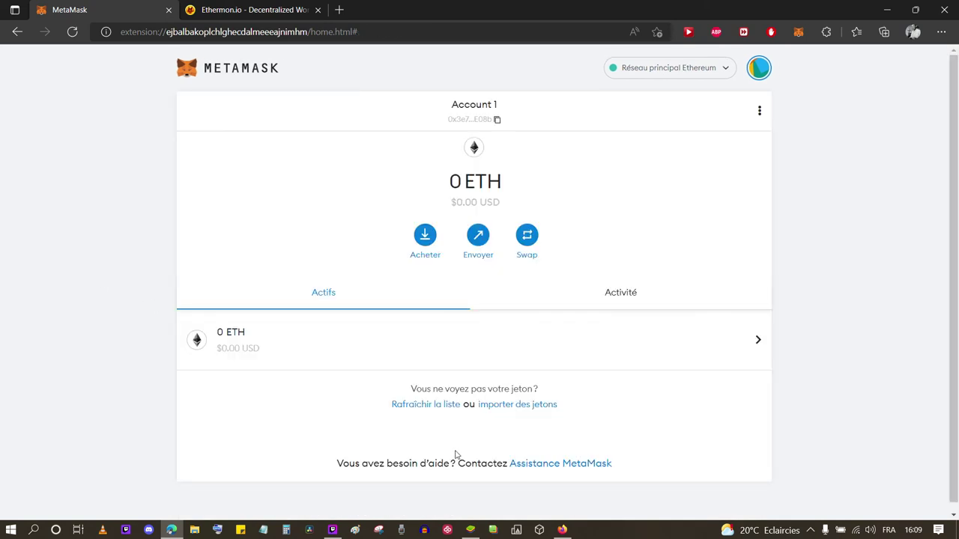
- Enter MetaMask settings and look over the advanced and general pages
{"action": "left_click", "coordinate": [696, 72]}
{"action": "left_click", "coordinate": [764, 68]}
{"action": "left_click", "coordinate": [764, 68]}
{"action": "left_click", "coordinate": [667, 349]}
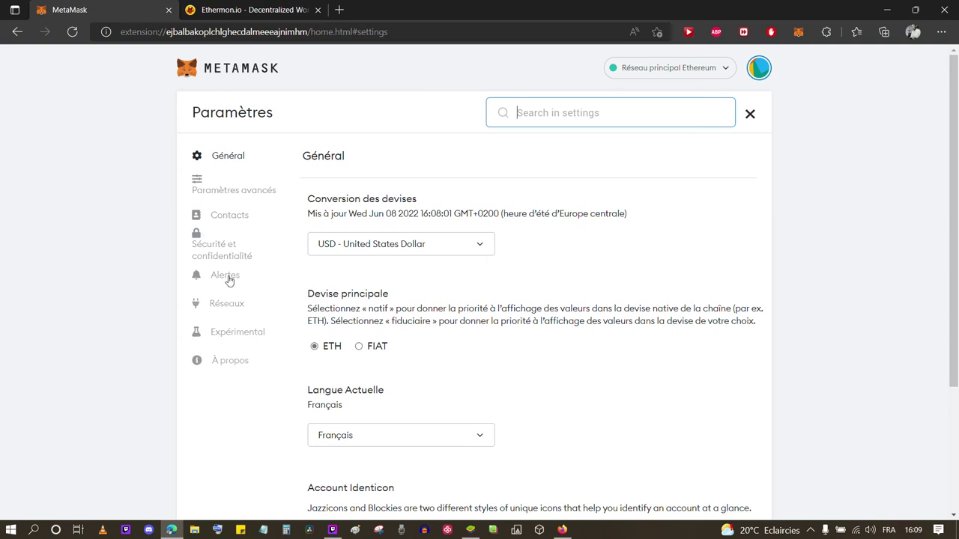
{"action": "left_click", "coordinate": [232, 192]}
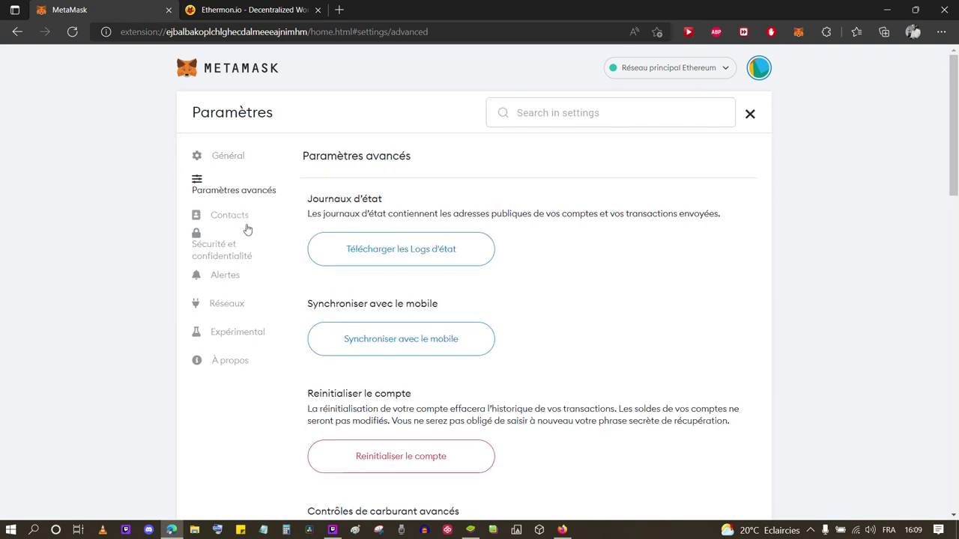
{"action": "left_click", "coordinate": [229, 155]}
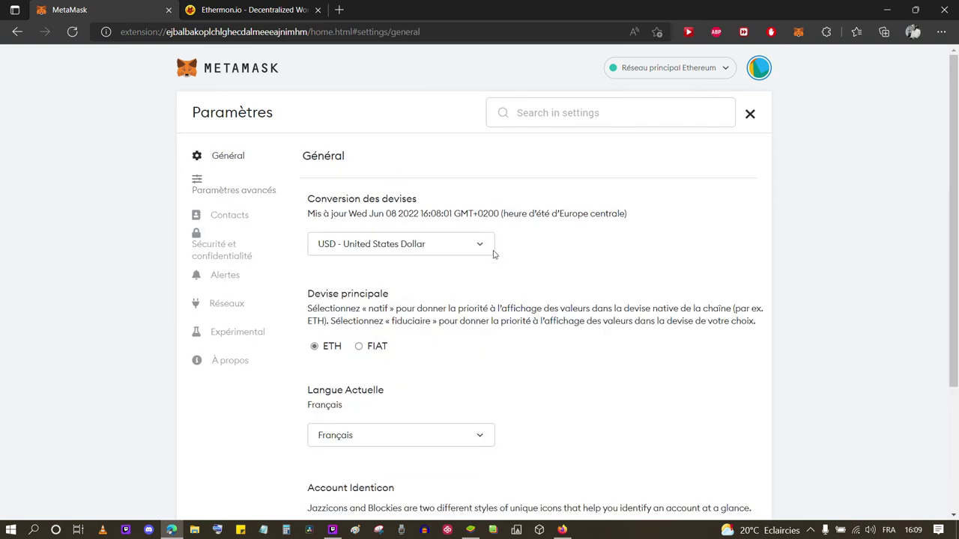
{"action": "scroll", "coordinate": [510, 269], "scroll_direction": "down", "scroll_amount": 3}
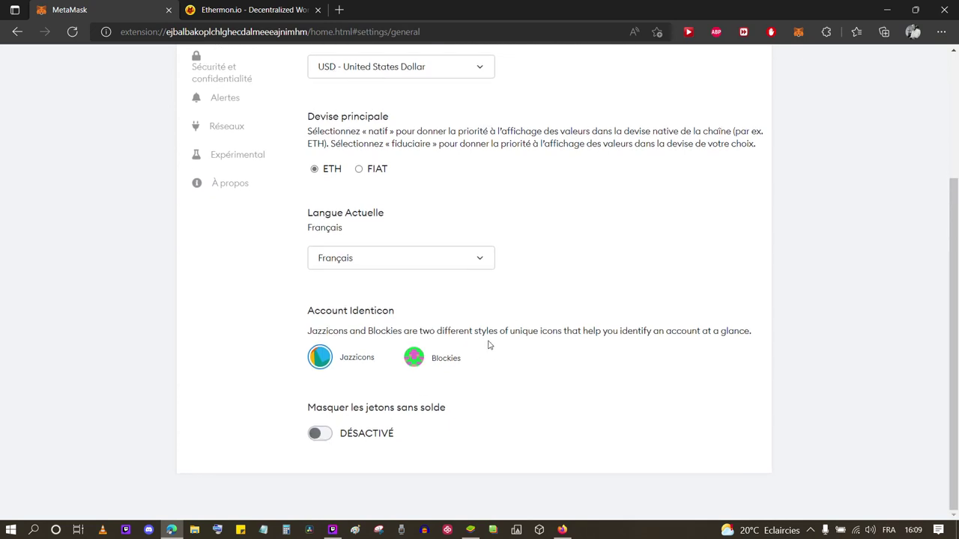
{"action": "scroll", "coordinate": [494, 342], "scroll_direction": "up", "scroll_amount": 1}
{"action": "scroll", "coordinate": [490, 334], "scroll_direction": "up", "scroll_amount": 2}
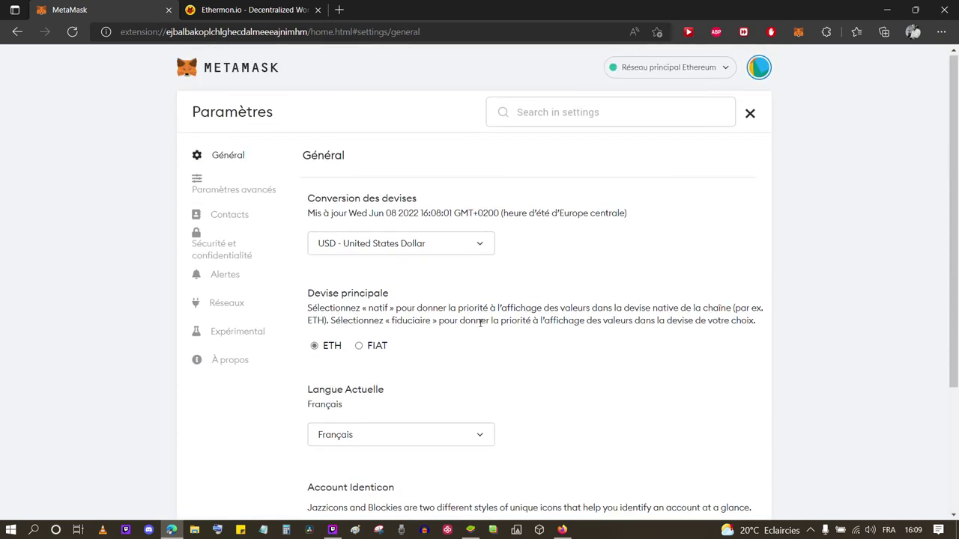
- Look through the Contacts, Security & Privacy and Alerts settings pages
{"action": "left_click", "coordinate": [221, 195]}
{"action": "left_click", "coordinate": [228, 220]}
{"action": "left_click", "coordinate": [230, 236]}
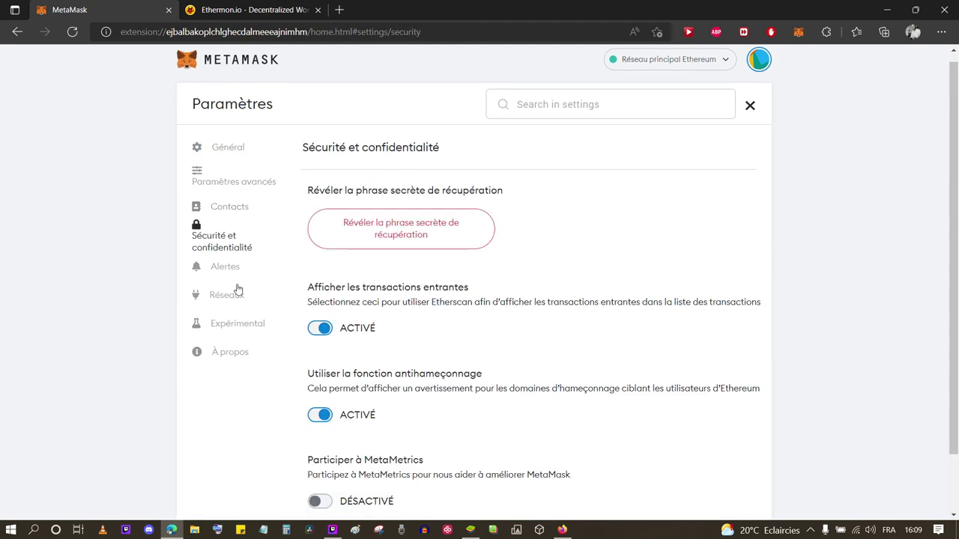
{"action": "left_click", "coordinate": [235, 274]}
{"action": "left_click", "coordinate": [237, 254]}
{"action": "scroll", "coordinate": [419, 269], "scroll_direction": "down", "scroll_amount": 1}
{"action": "left_click", "coordinate": [225, 209]}
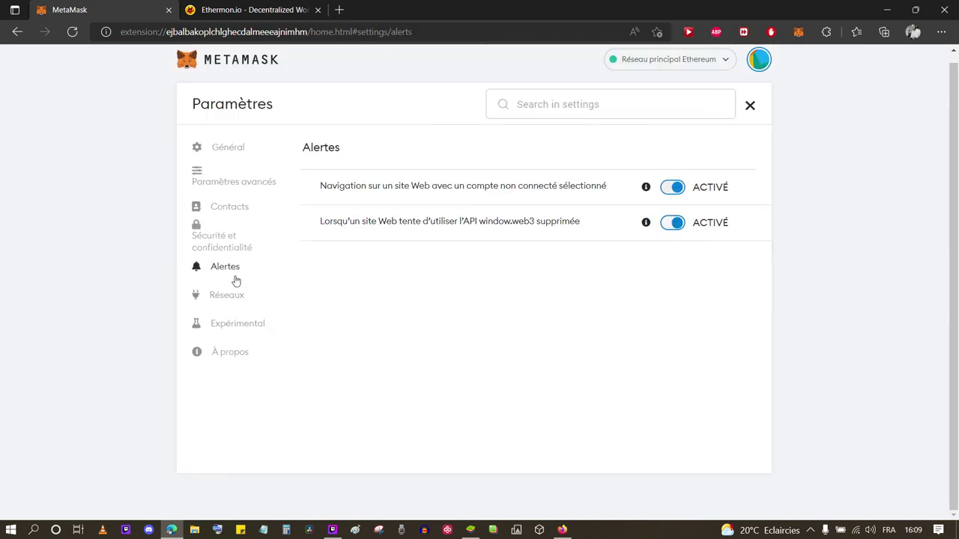
- Review the Réseaux, À propos (version 10.14.6) and Expérimental pages, then close settings
{"action": "left_click", "coordinate": [235, 299]}
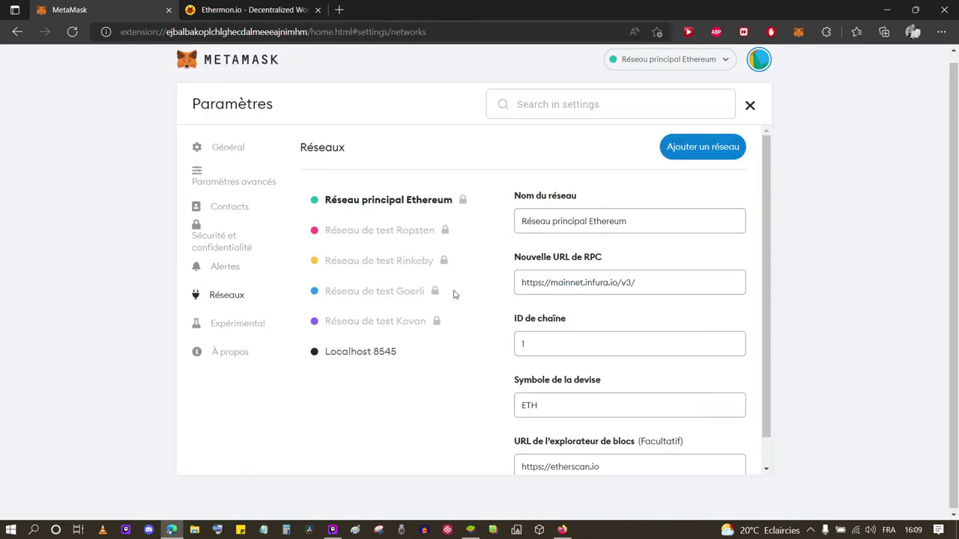
{"action": "scroll", "coordinate": [454, 352], "scroll_direction": "down", "scroll_amount": 1}
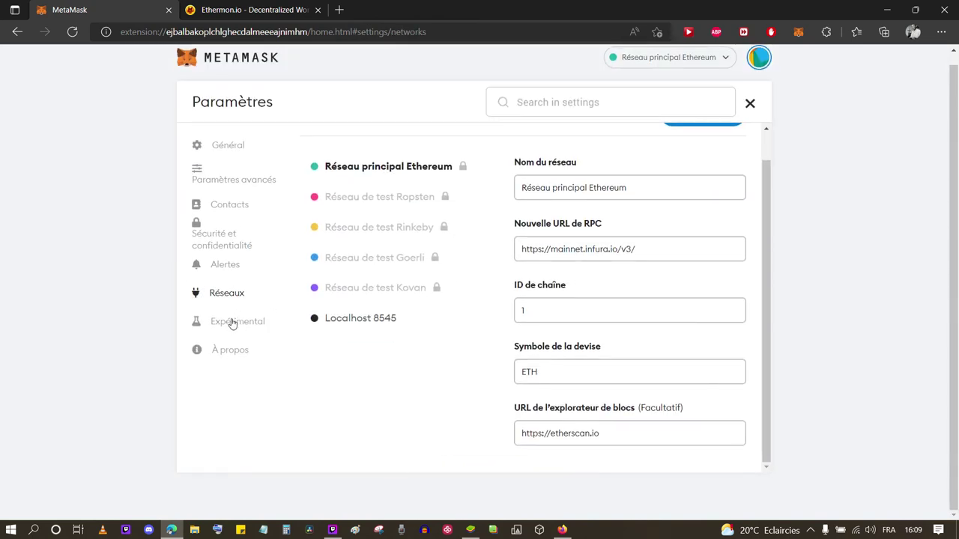
{"action": "scroll", "coordinate": [620, 268], "scroll_direction": "up", "scroll_amount": 1}
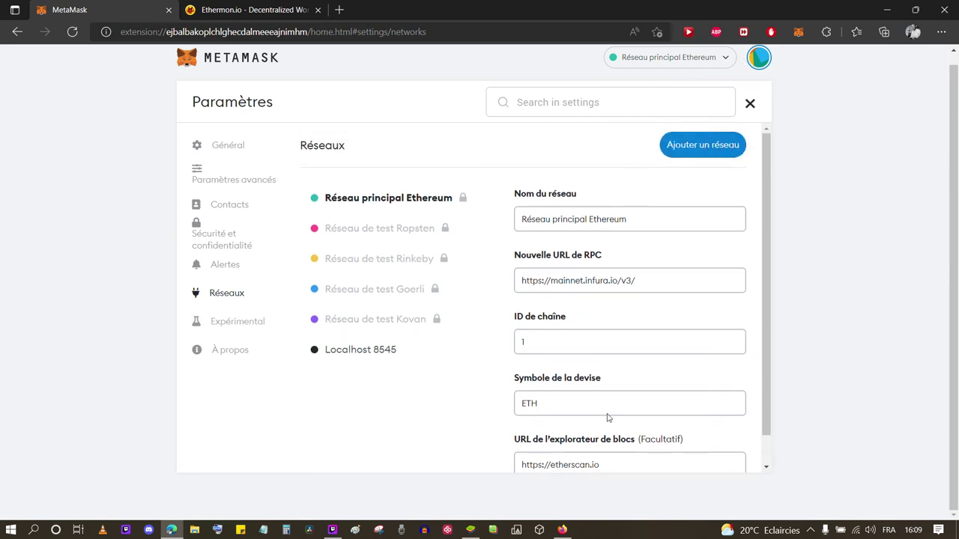
{"action": "left_click", "coordinate": [227, 359]}
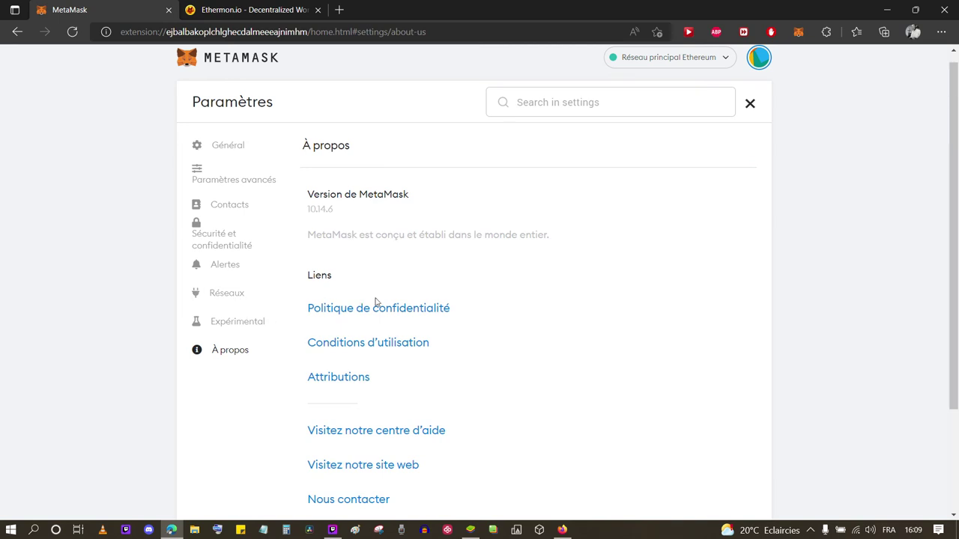
{"action": "scroll", "coordinate": [405, 307], "scroll_direction": "down", "scroll_amount": 2}
{"action": "scroll", "coordinate": [408, 310], "scroll_direction": "up", "scroll_amount": 2}
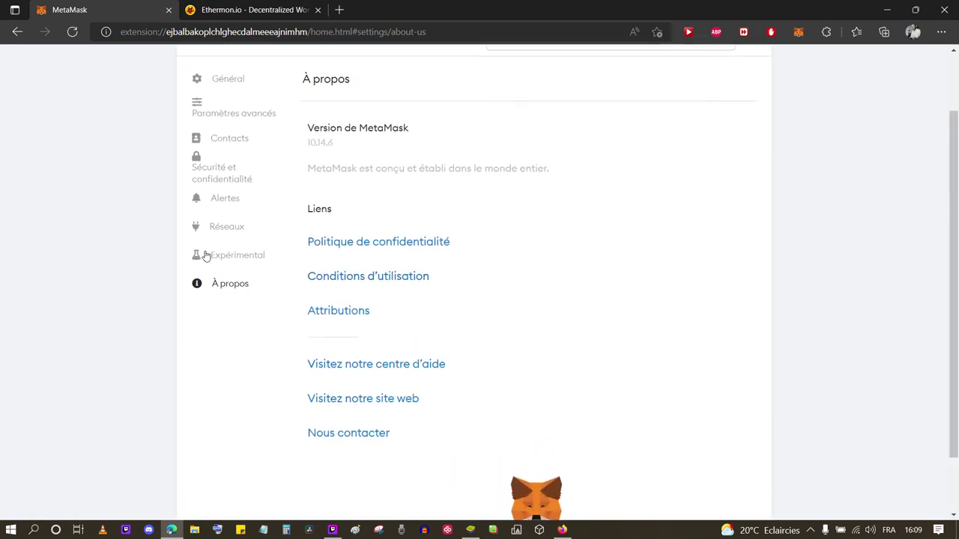
{"action": "left_click", "coordinate": [206, 255]}
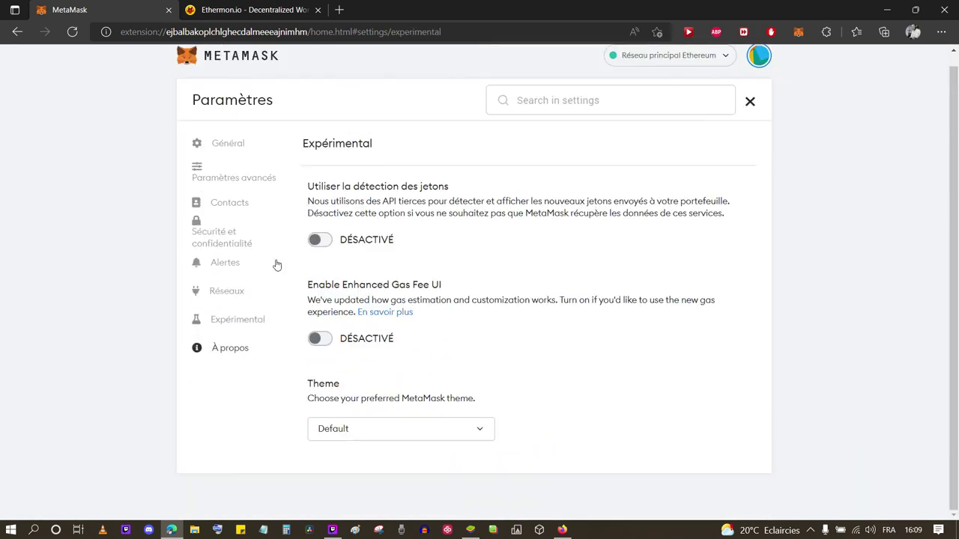
{"action": "left_click", "coordinate": [749, 103]}
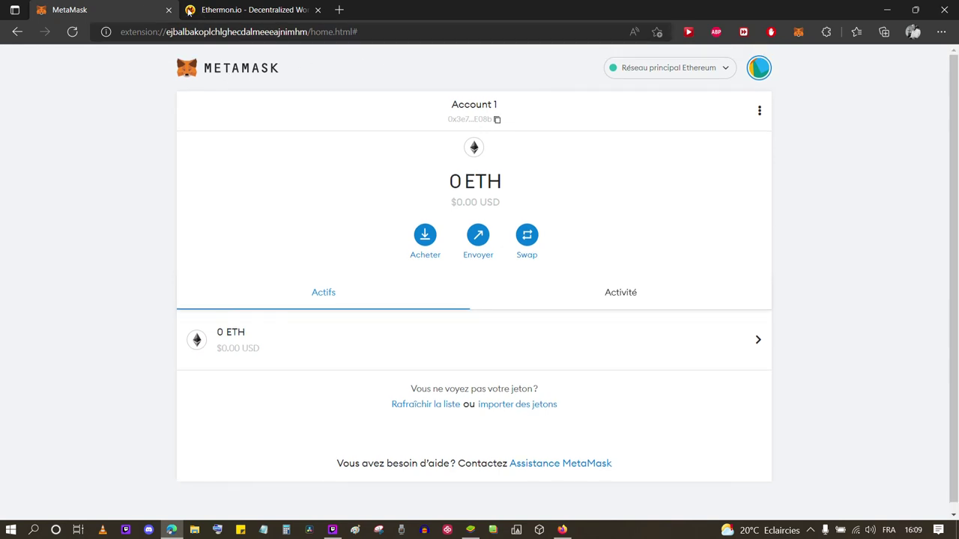
- Remove the MetaMask extension from Edge via Gérer l'extension > Supprimer and confirm
{"action": "right_click", "coordinate": [799, 36]}
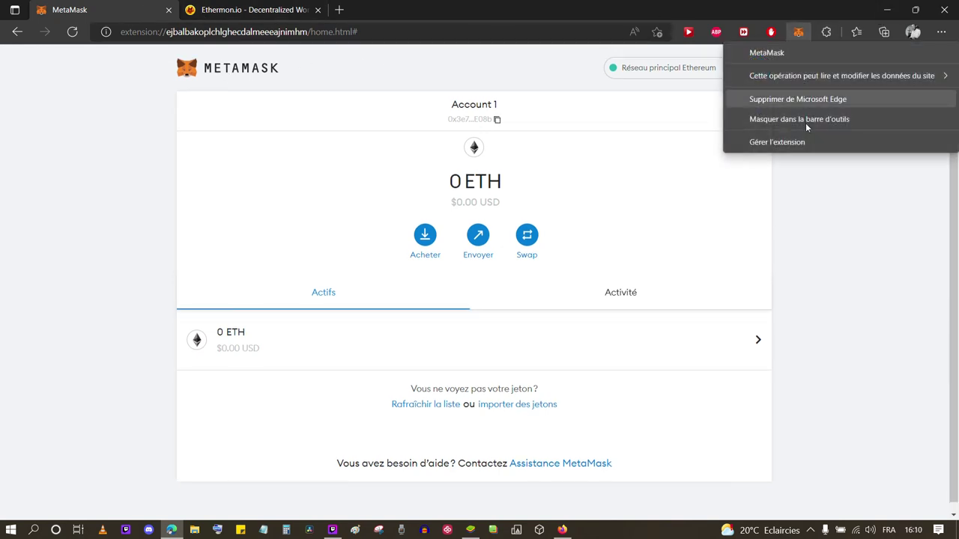
{"action": "left_click", "coordinate": [802, 140]}
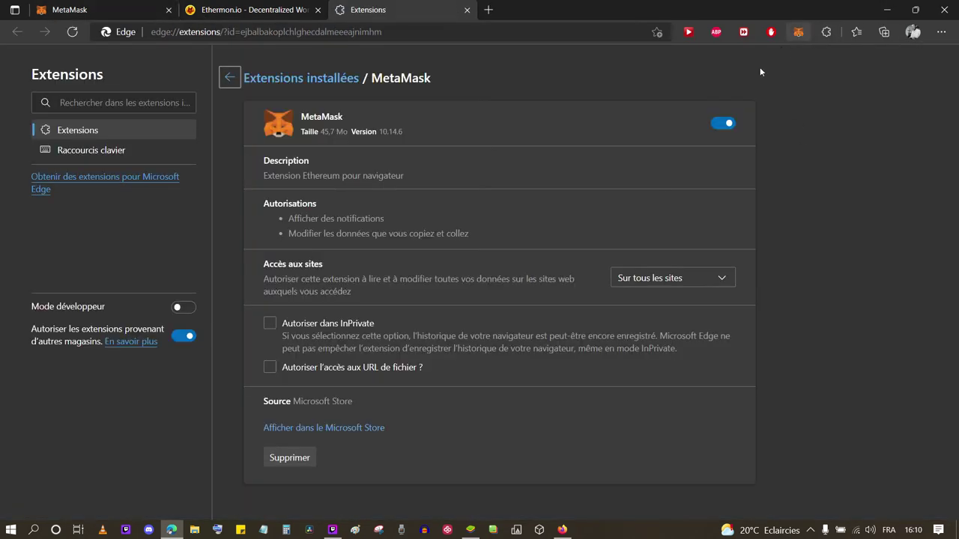
{"action": "left_click", "coordinate": [289, 458]}
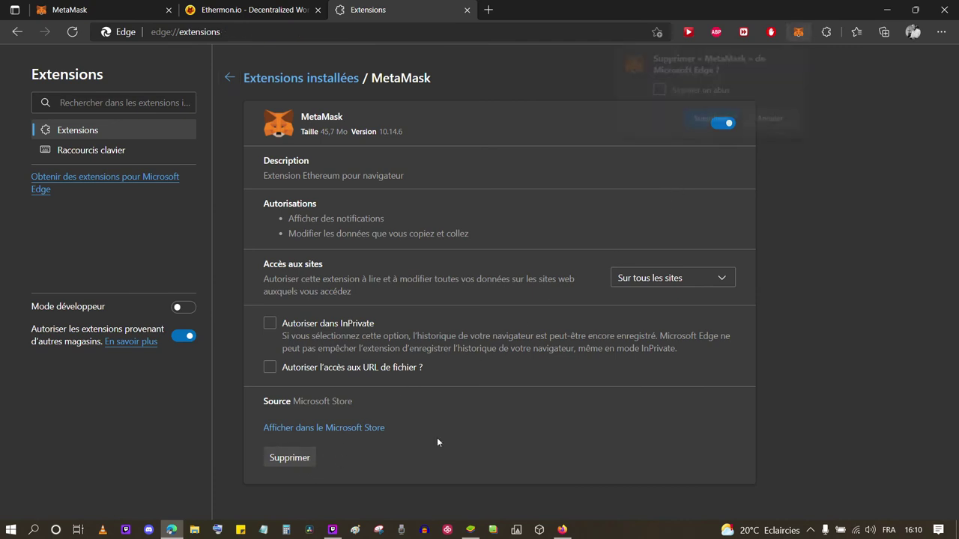
{"action": "left_click", "coordinate": [709, 118]}
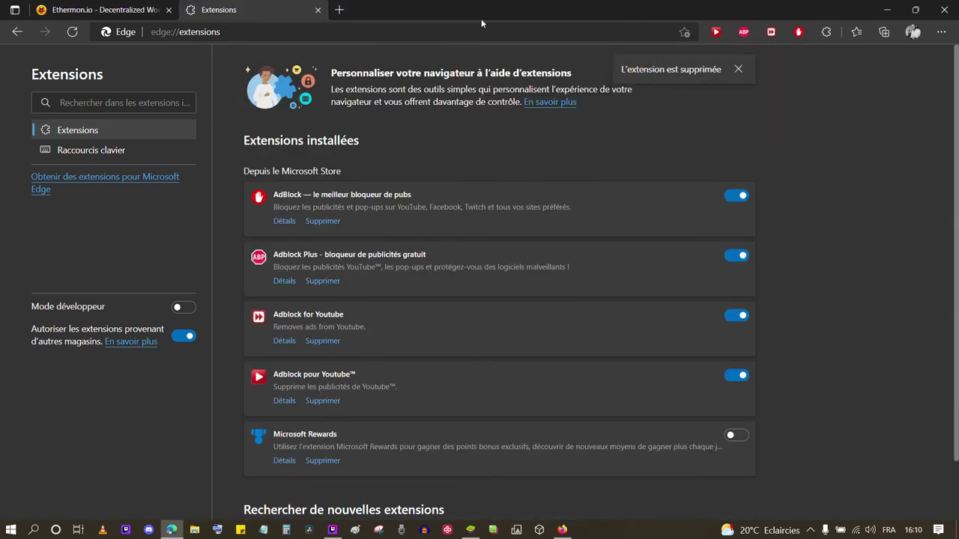
{"action": "left_click", "coordinate": [110, 15]}
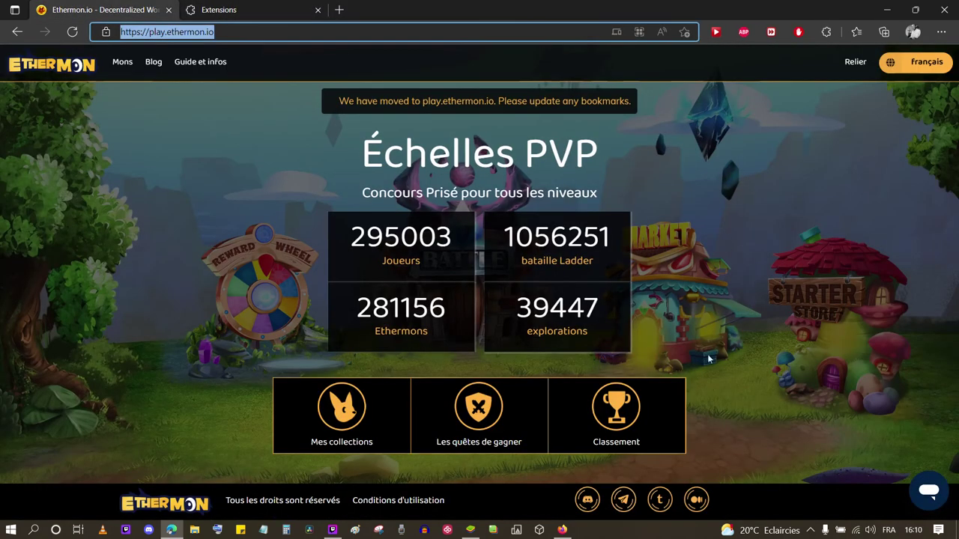
{"action": "left_click", "coordinate": [855, 64]}
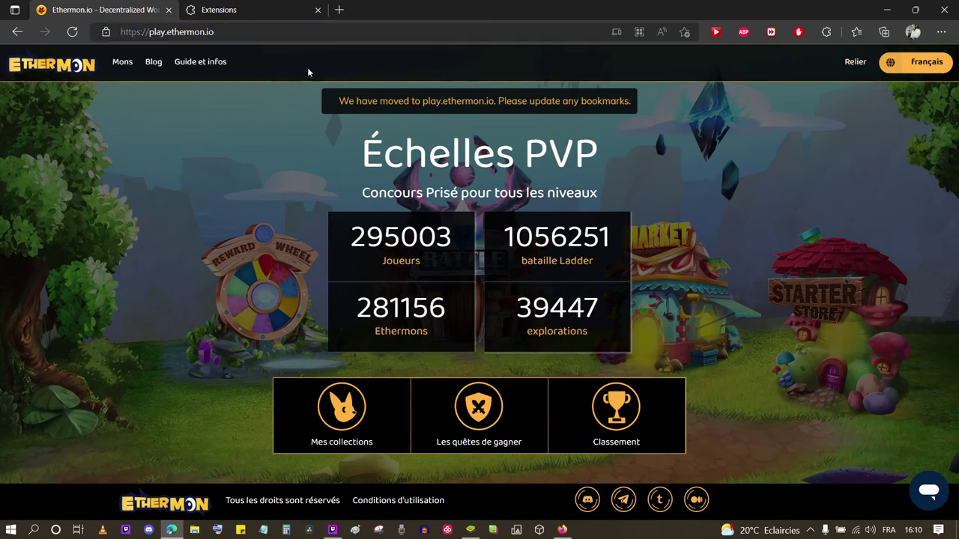
{"action": "left_click", "coordinate": [309, 12]}
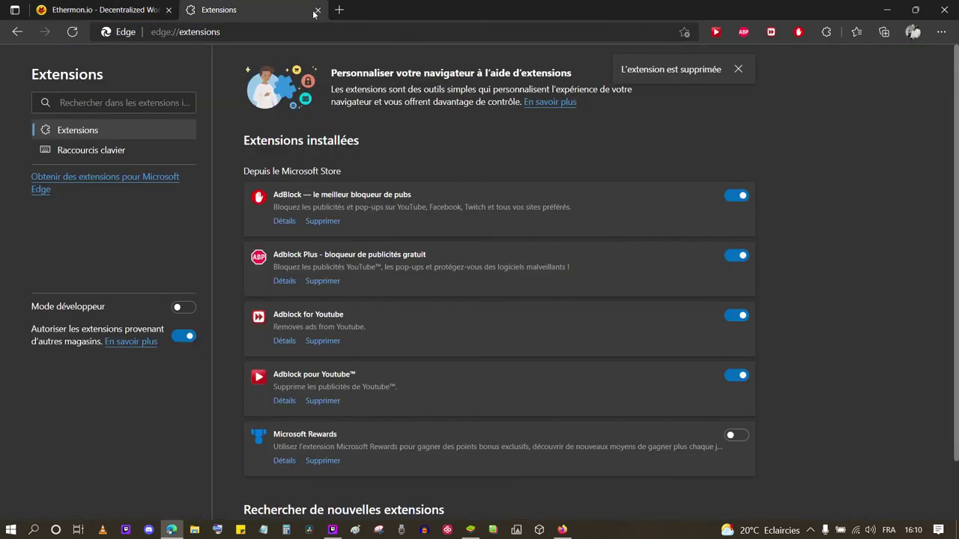
- Close the Extensions tab and reload the play.ethermon.io page
{"action": "left_click", "coordinate": [316, 11]}
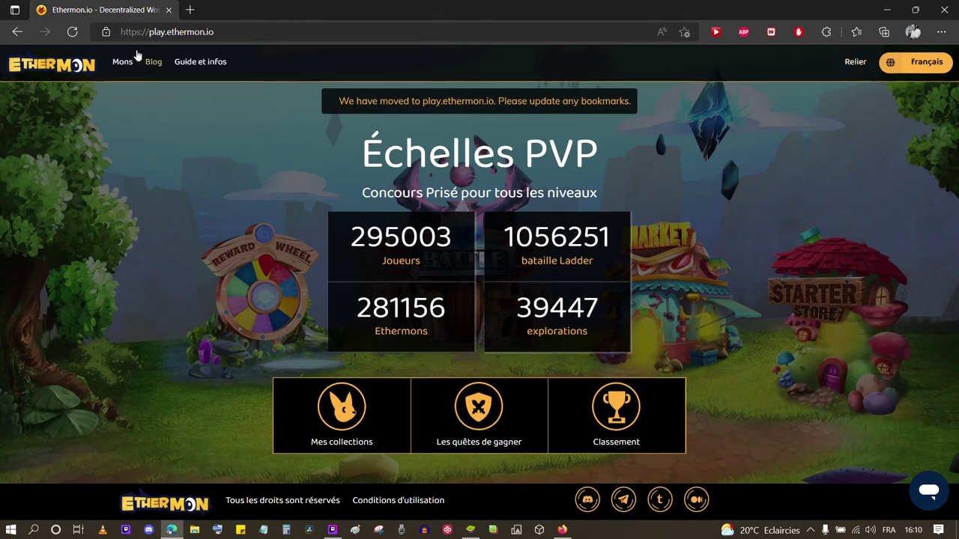
{"action": "left_click", "coordinate": [72, 31]}
- Paste the copied Account 1 wallet address into Edge's address bar and select it all
{"action": "left_click", "coordinate": [250, 31]}
{"action": "right_click", "coordinate": [251, 33]}
{"action": "left_click", "coordinate": [317, 154]}
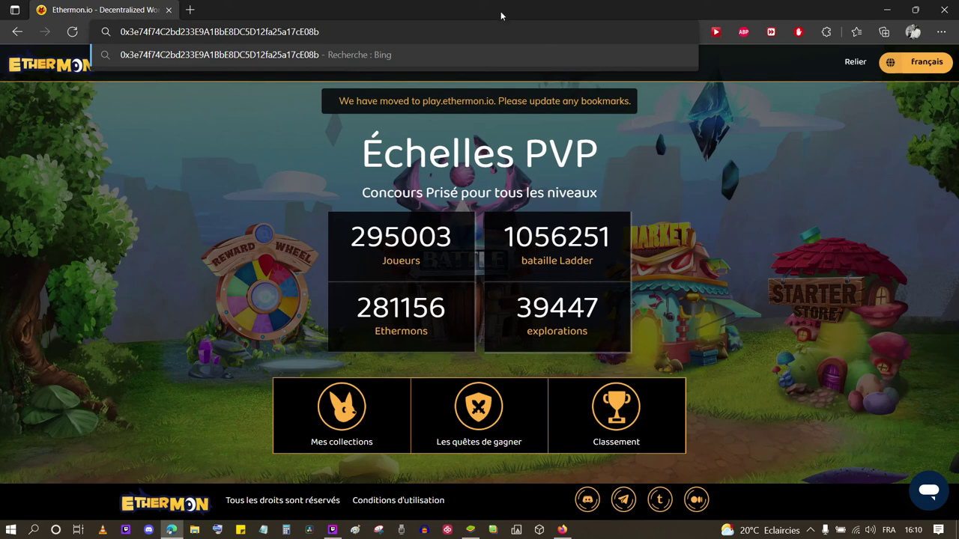
{"action": "left_click", "coordinate": [760, 137]}
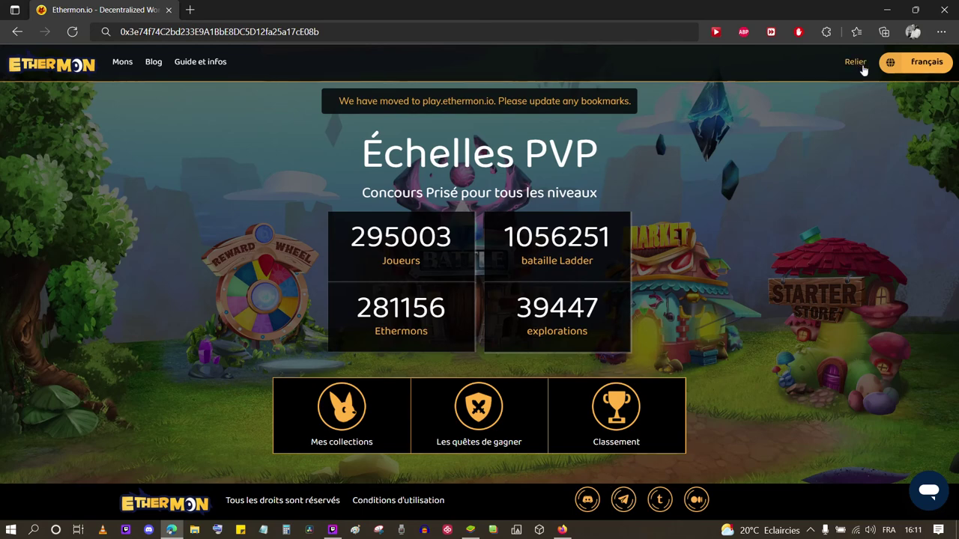
{"action": "left_click", "coordinate": [441, 33]}
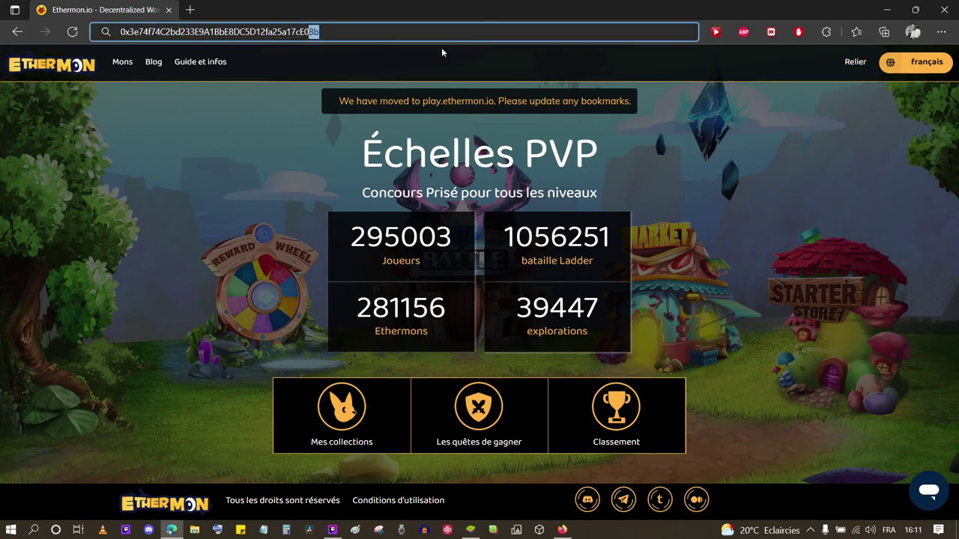
{"action": "key", "text": "ctrl+a"}
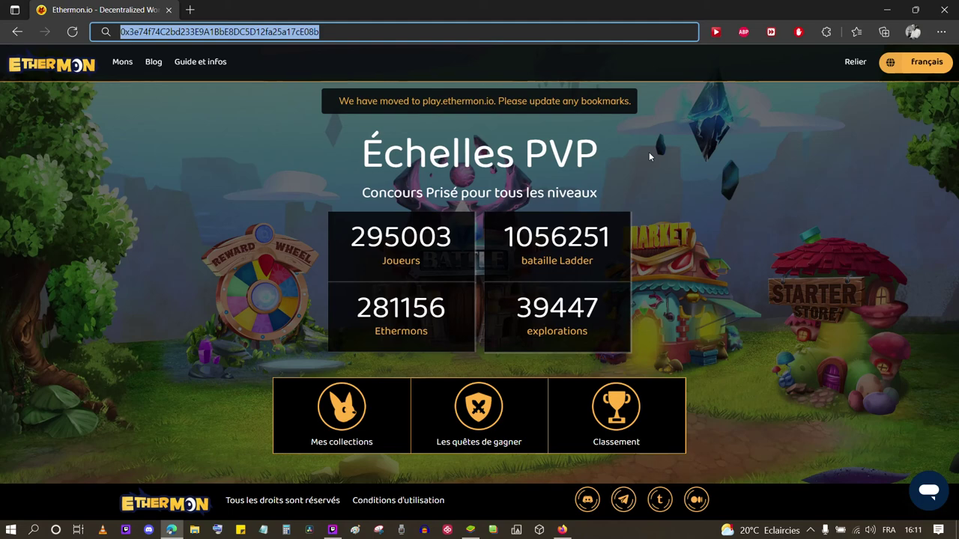
- Load bombcrypto.io and decline translating the page
{"action": "type", "text": "c"}
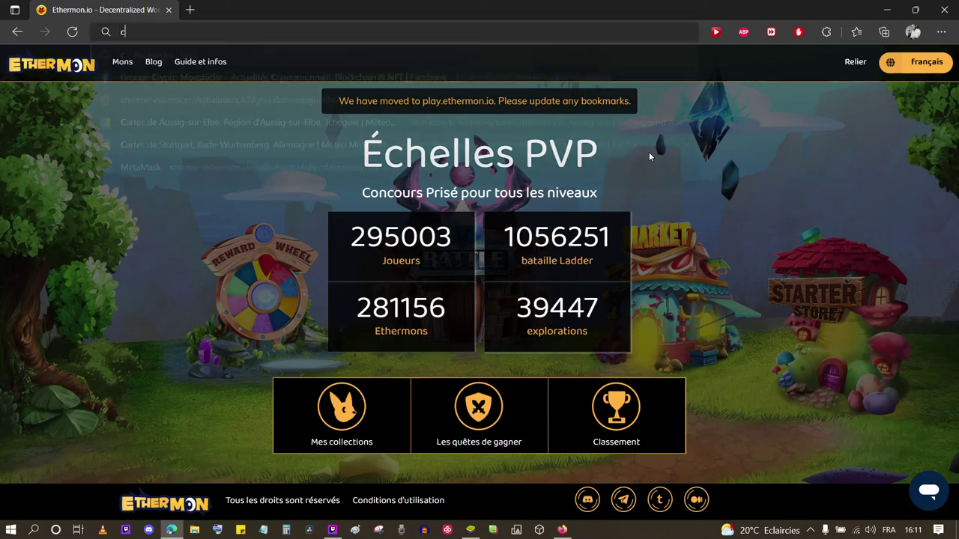
{"action": "key", "text": "BackSpace"}
{"action": "type", "text": "bo"}
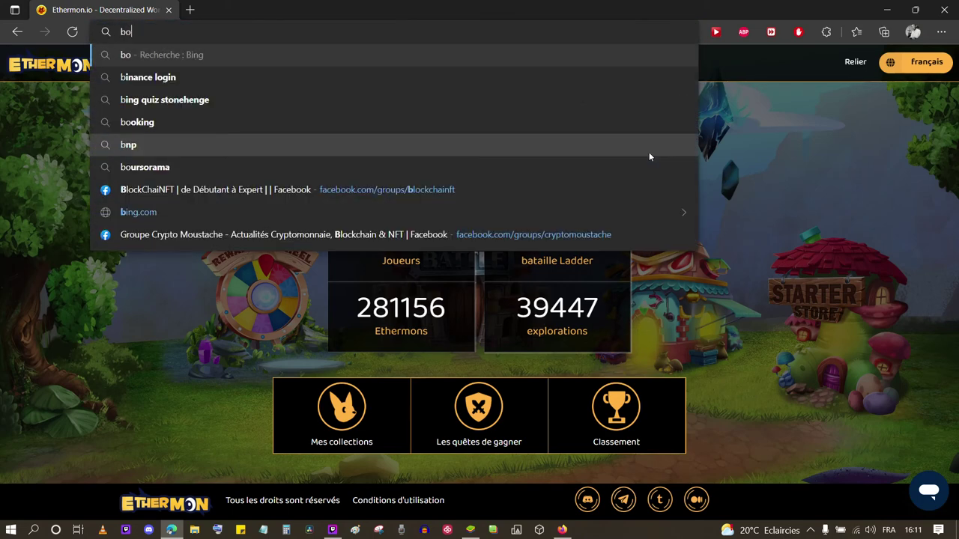
{"action": "type", "text": "mbcrypto"}
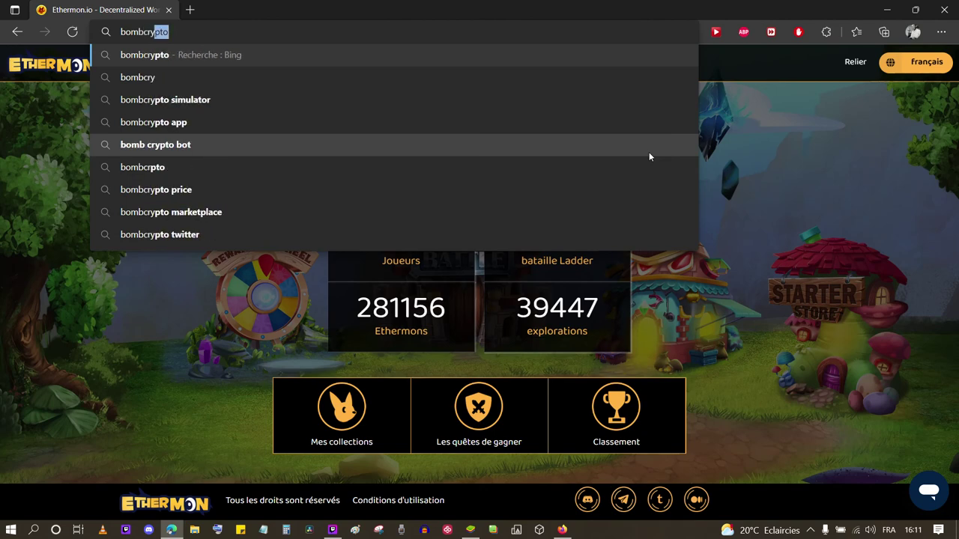
{"action": "type", "text": ".io"}
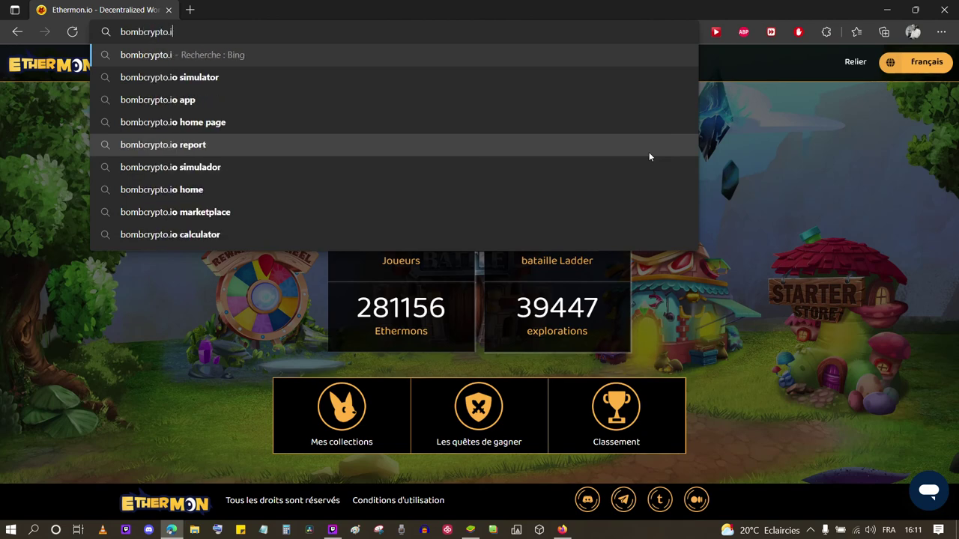
{"action": "key", "text": "Return"}
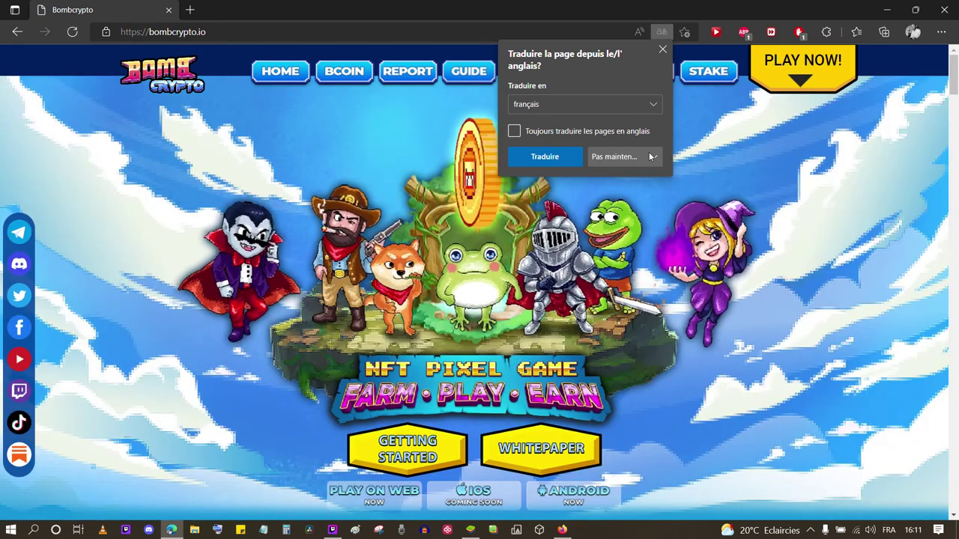
{"action": "left_click", "coordinate": [651, 156]}
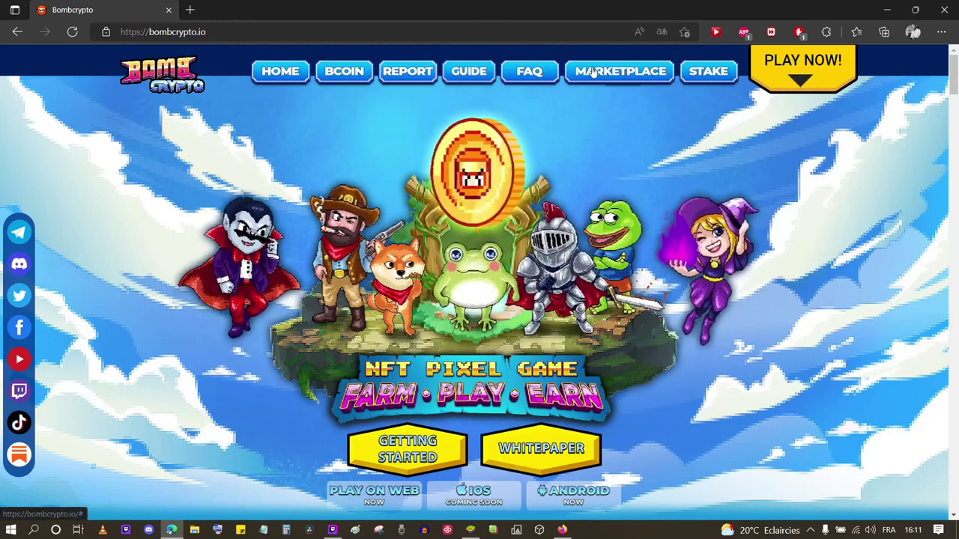
- Open the Bombcrypto MARKETPLACE, try Connect Wallet, and dismiss the no-MetaMask warning
{"action": "left_click", "coordinate": [620, 70]}
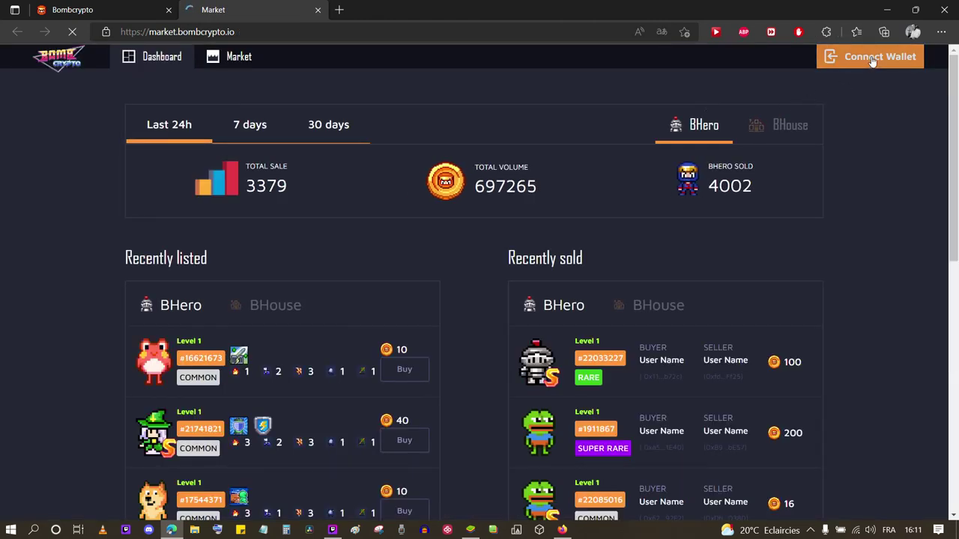
{"action": "left_click", "coordinate": [874, 60]}
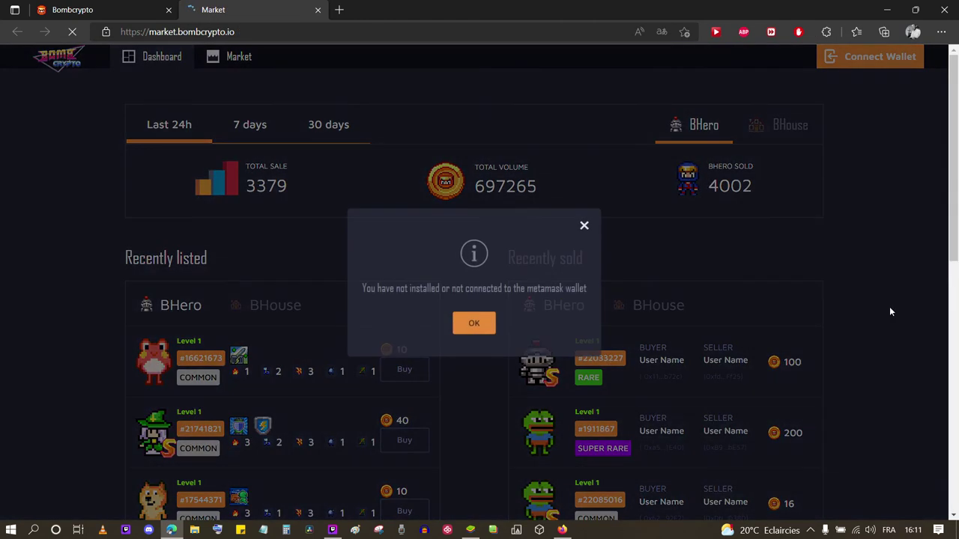
{"action": "left_click", "coordinate": [467, 322]}
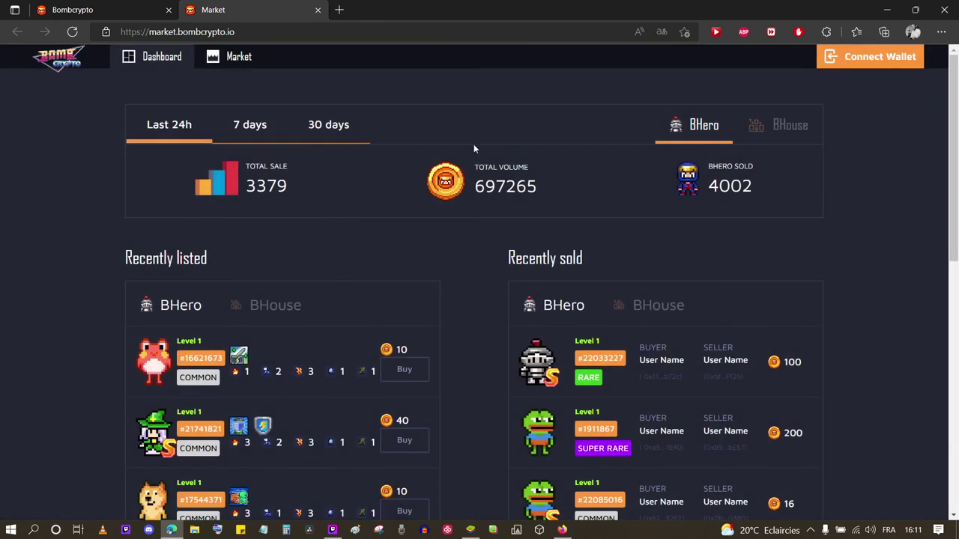
{"action": "left_click", "coordinate": [342, 32]}
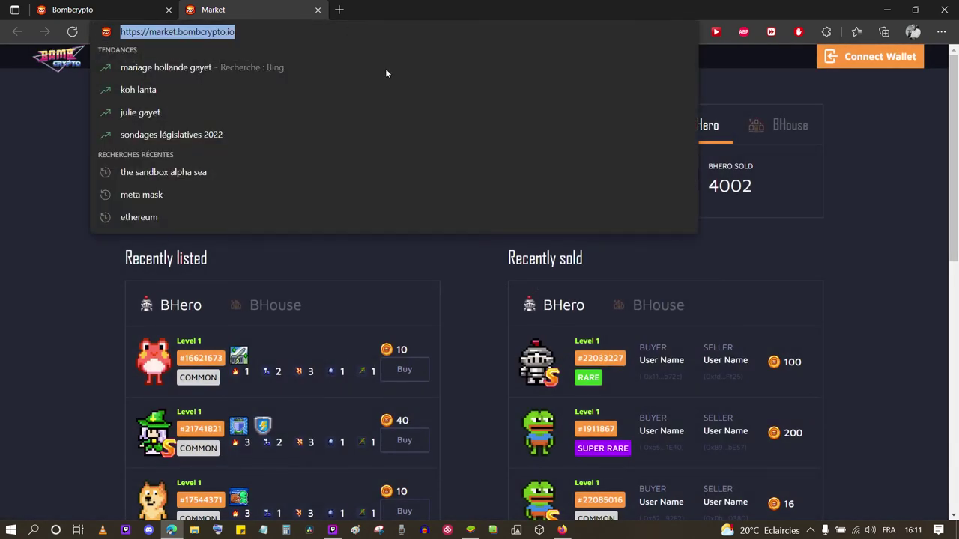
- Go to opensea.com and open the wallet provider list from the My wallet panel
{"action": "type", "text": "opense"}
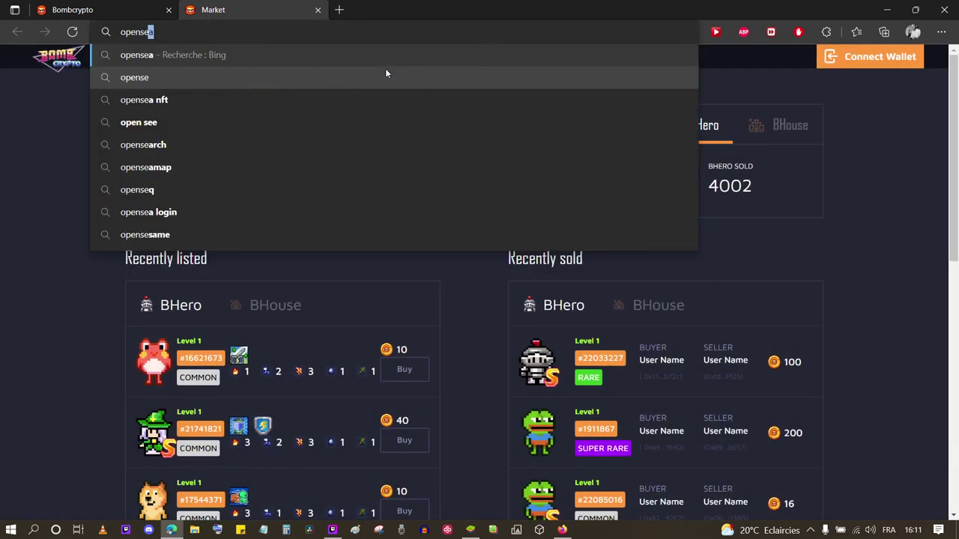
{"action": "type", "text": "a.com"}
{"action": "key", "text": "Return"}
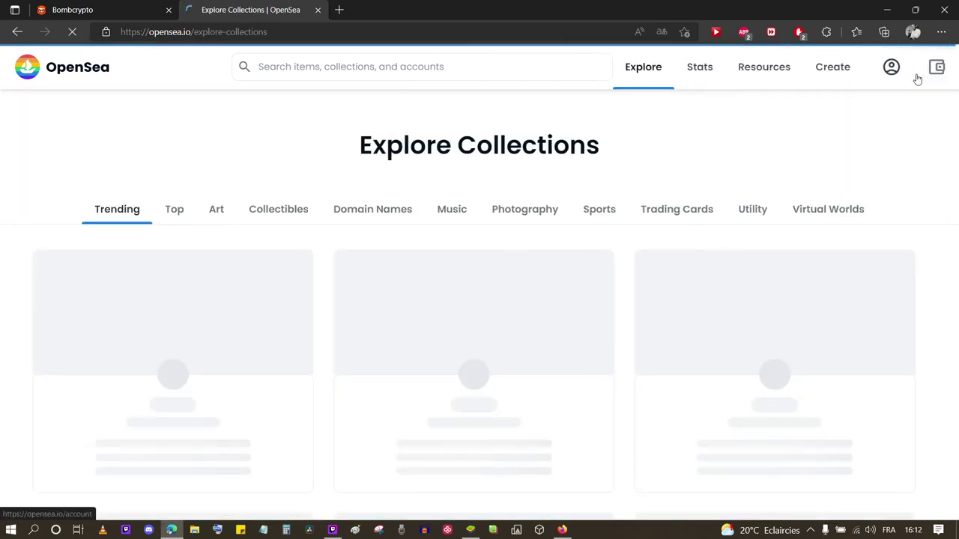
{"action": "left_click", "coordinate": [931, 69]}
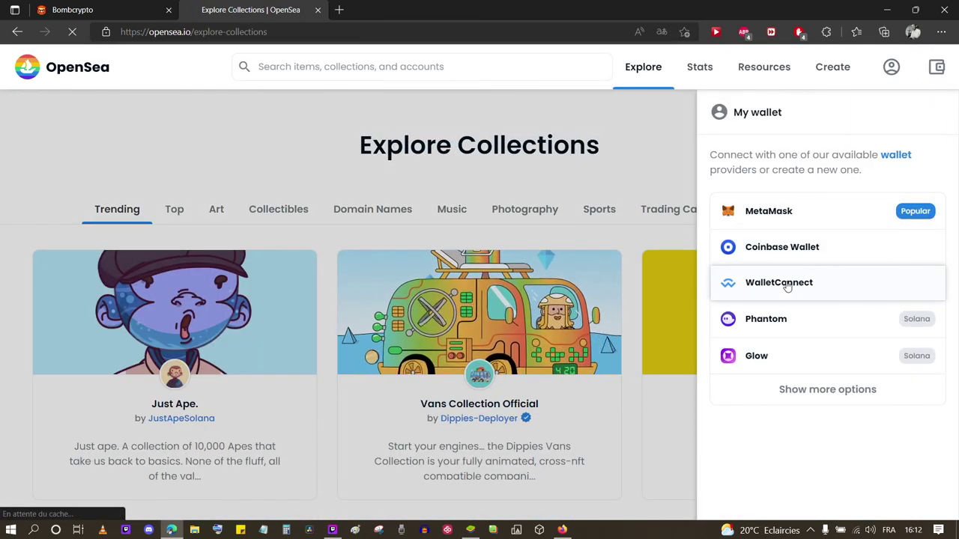
{"action": "left_click", "coordinate": [829, 218]}
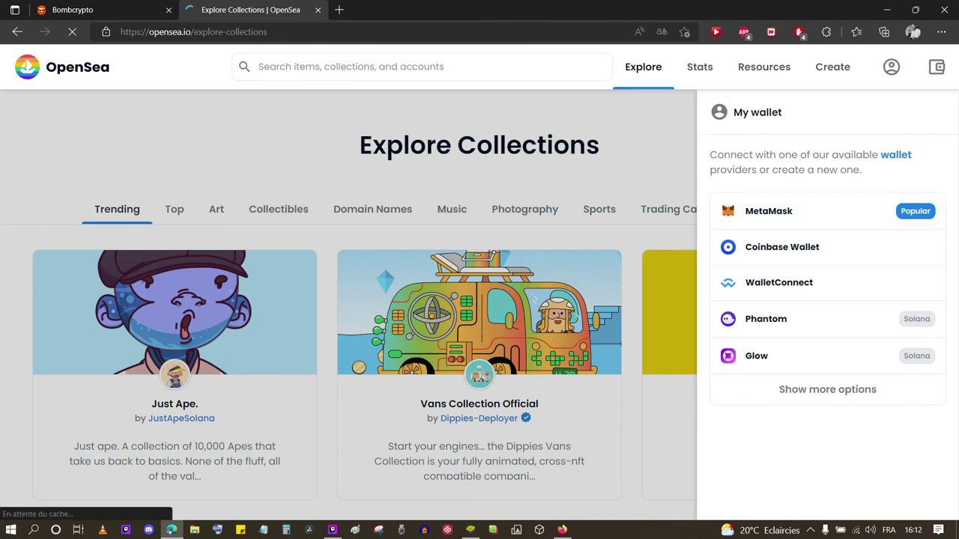
- Check the MetaMask app in BlueStacks, then return to OpenSea and choose WalletConnect
{"action": "left_click", "coordinate": [472, 530]}
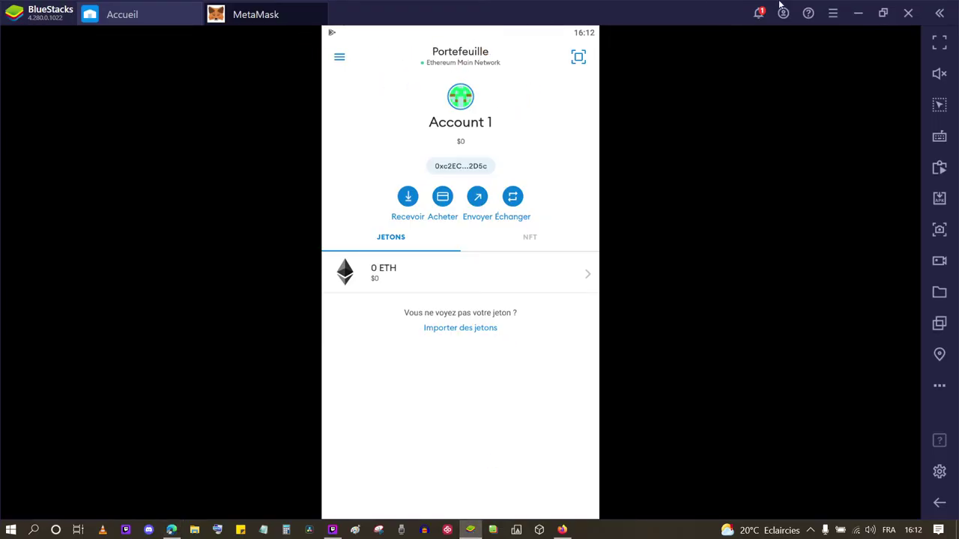
{"action": "left_click", "coordinate": [85, 16]}
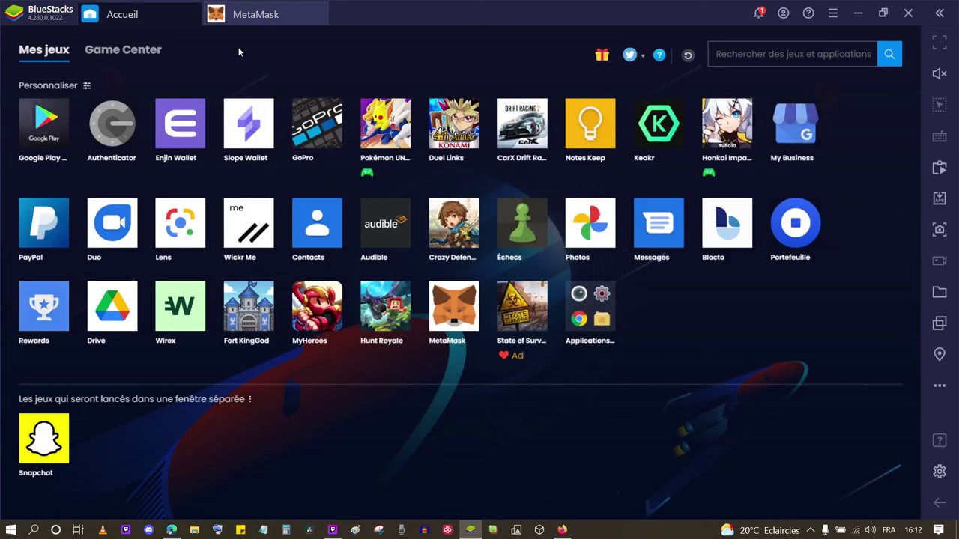
{"action": "left_click", "coordinate": [258, 15]}
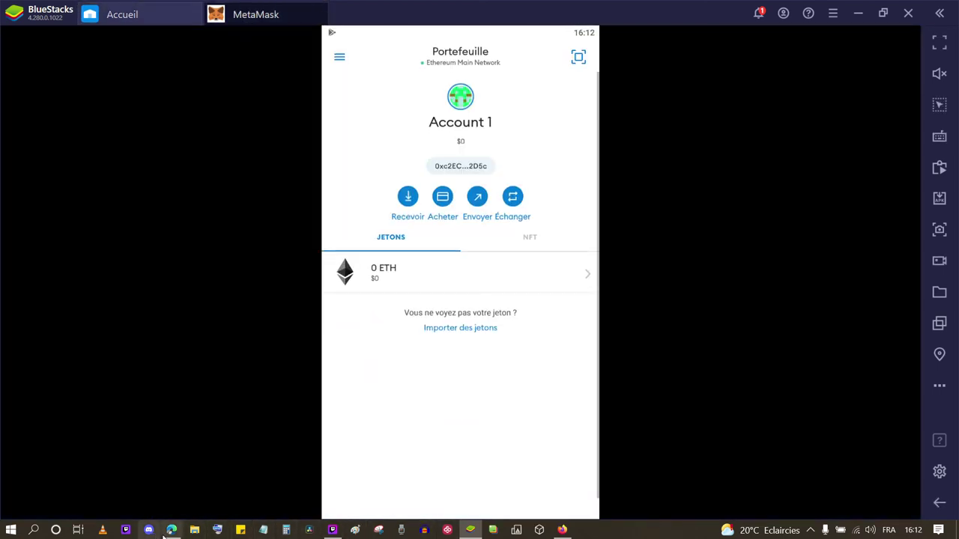
{"action": "left_click", "coordinate": [171, 530]}
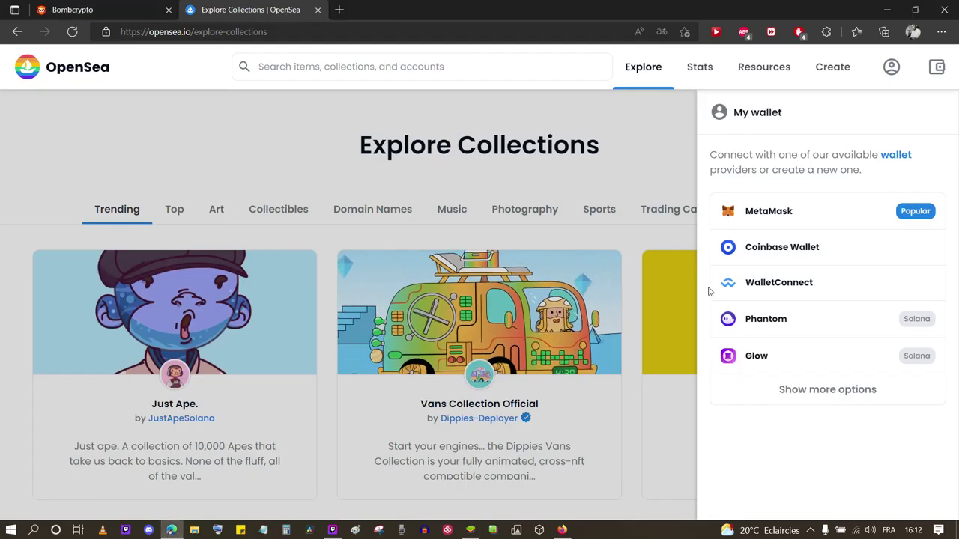
{"action": "left_click", "coordinate": [868, 278]}
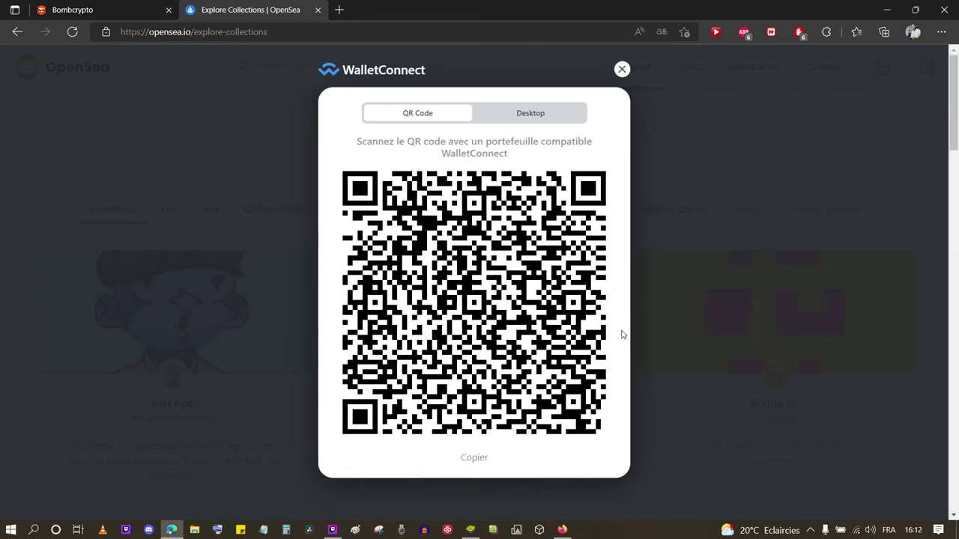
- Copy the WalletConnect link with Copier, compare the Desktop and QR Code tabs, then switch to MetaMask
{"action": "left_click", "coordinate": [464, 458]}
{"action": "left_click", "coordinate": [524, 114]}
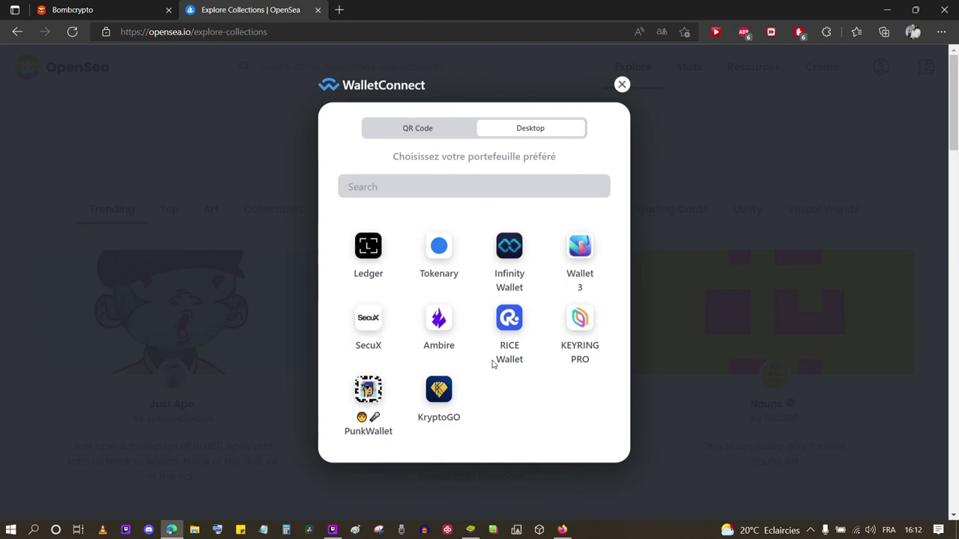
{"action": "left_click", "coordinate": [429, 130]}
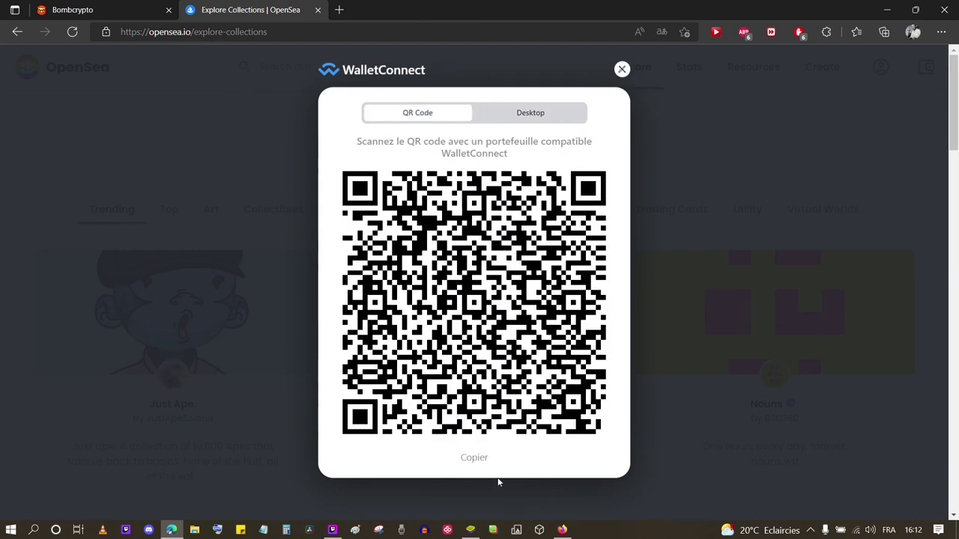
{"action": "left_click", "coordinate": [538, 114]}
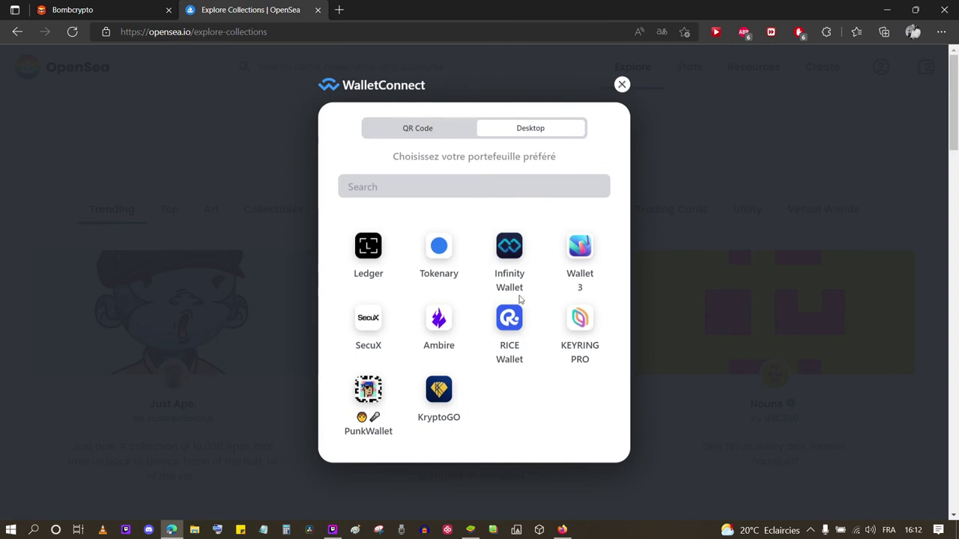
{"action": "left_click", "coordinate": [414, 129]}
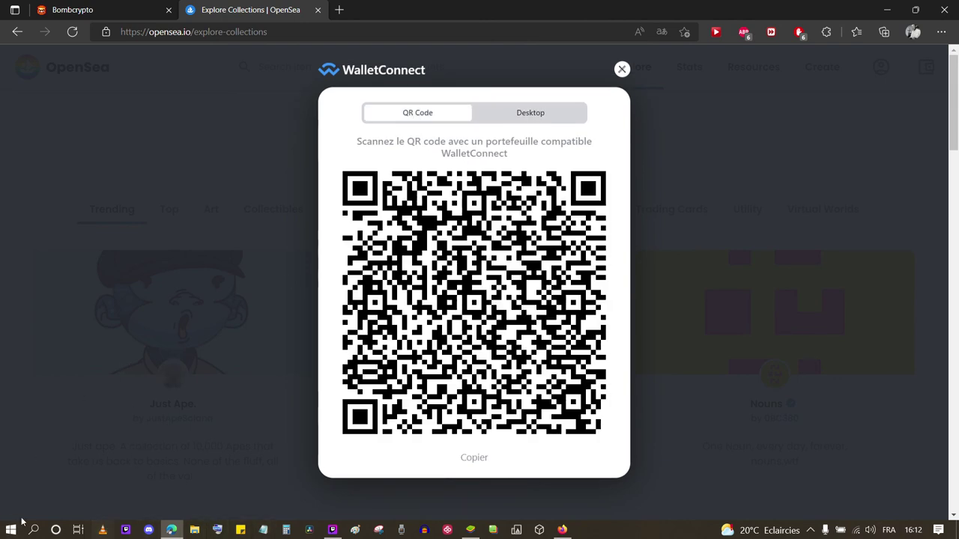
{"action": "left_click", "coordinate": [471, 529]}
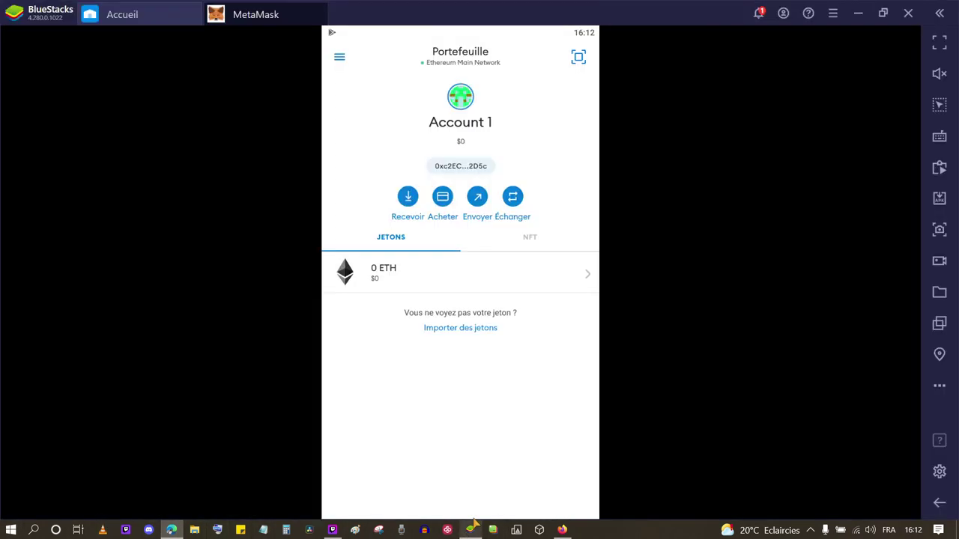
- Try MetaMask's QR code scanner twice, closing it each time
{"action": "left_click", "coordinate": [579, 58]}
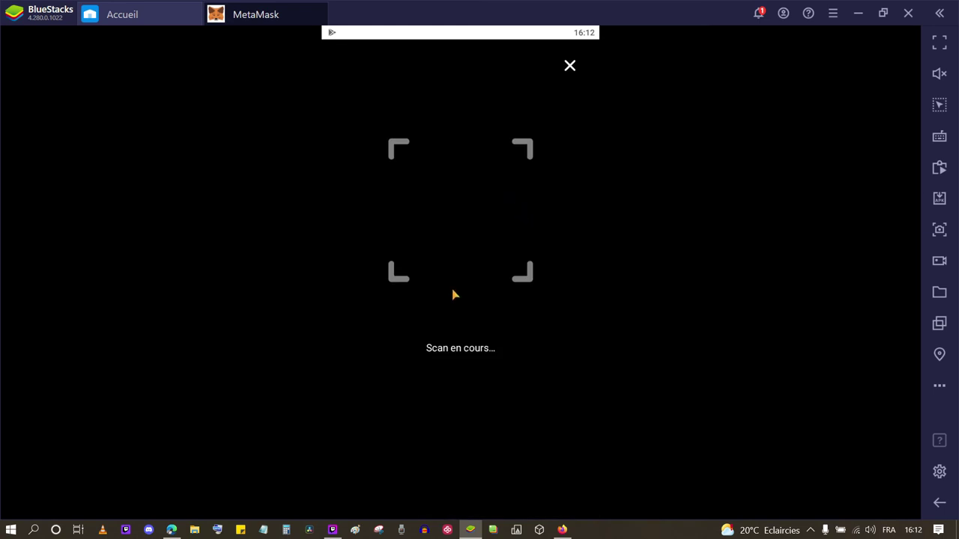
{"action": "left_click", "coordinate": [569, 67]}
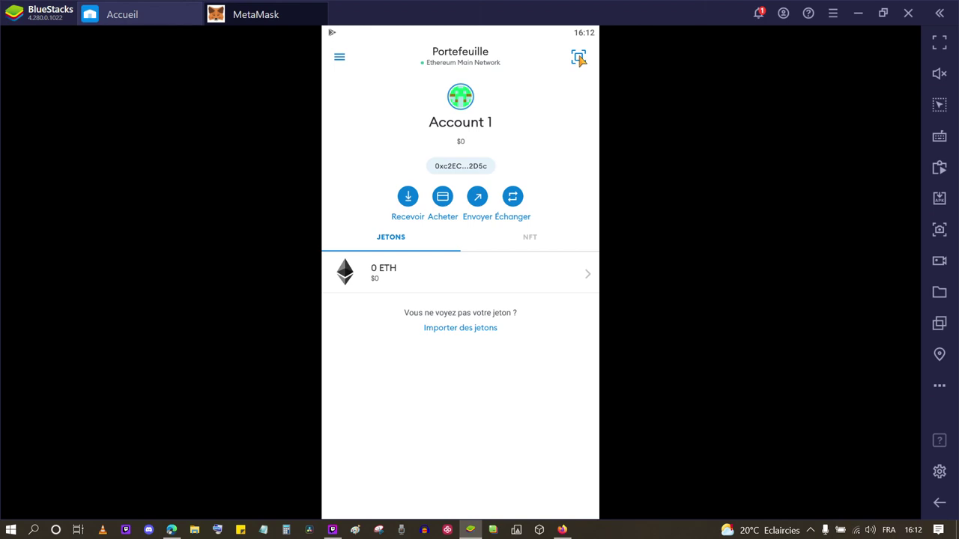
{"action": "left_click", "coordinate": [578, 59]}
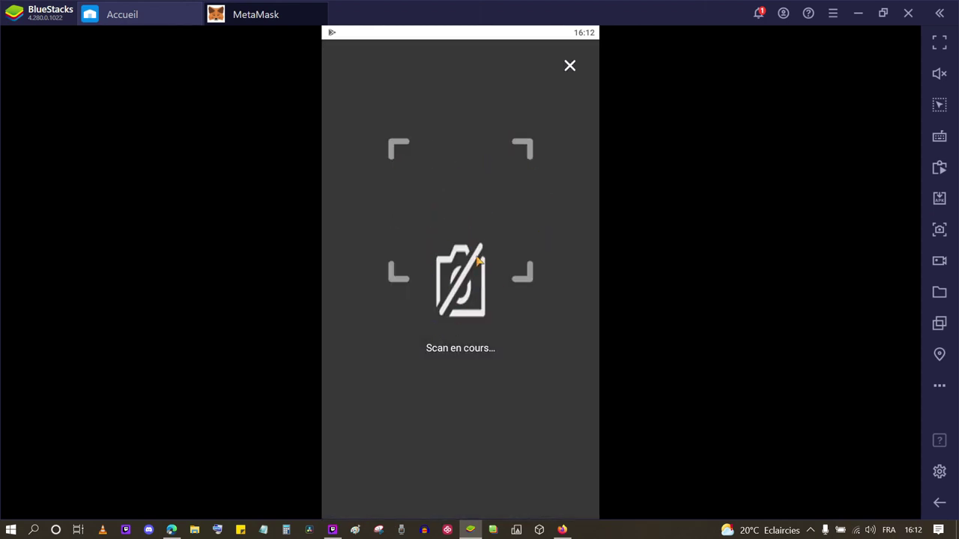
{"action": "left_click", "coordinate": [570, 66]}
- In the Navigateur browser, paste and submit the wc: link, then dismiss Take a tour
{"action": "left_click", "coordinate": [340, 58]}
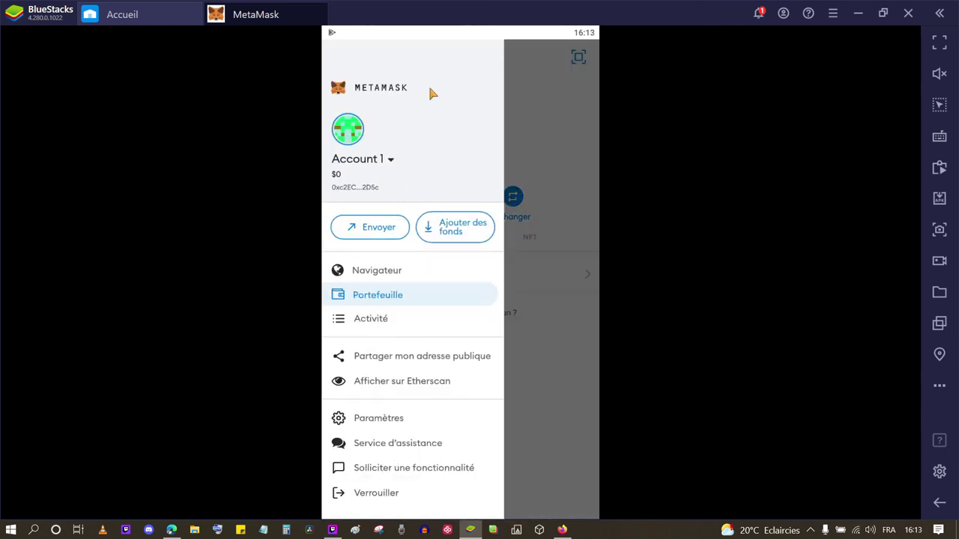
{"action": "left_click", "coordinate": [392, 271]}
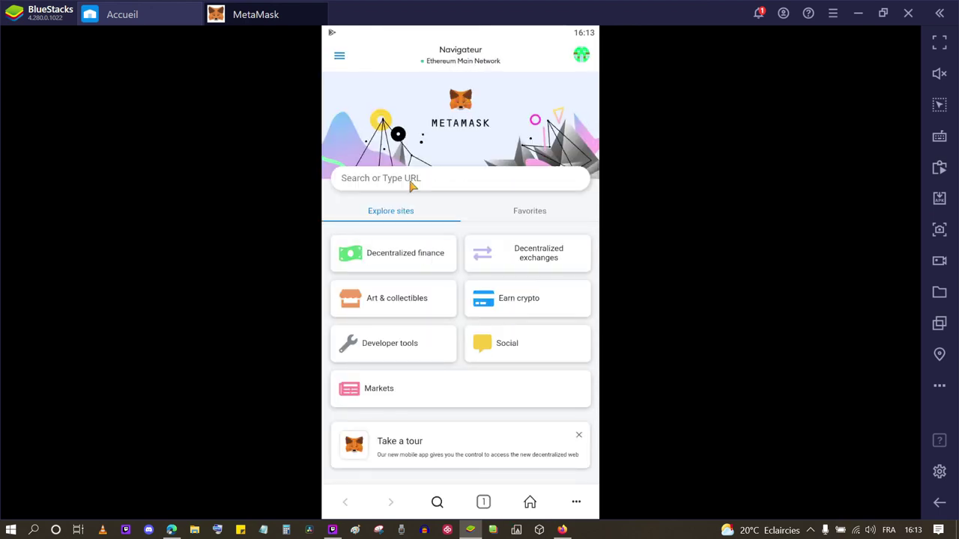
{"action": "left_click", "coordinate": [417, 181]}
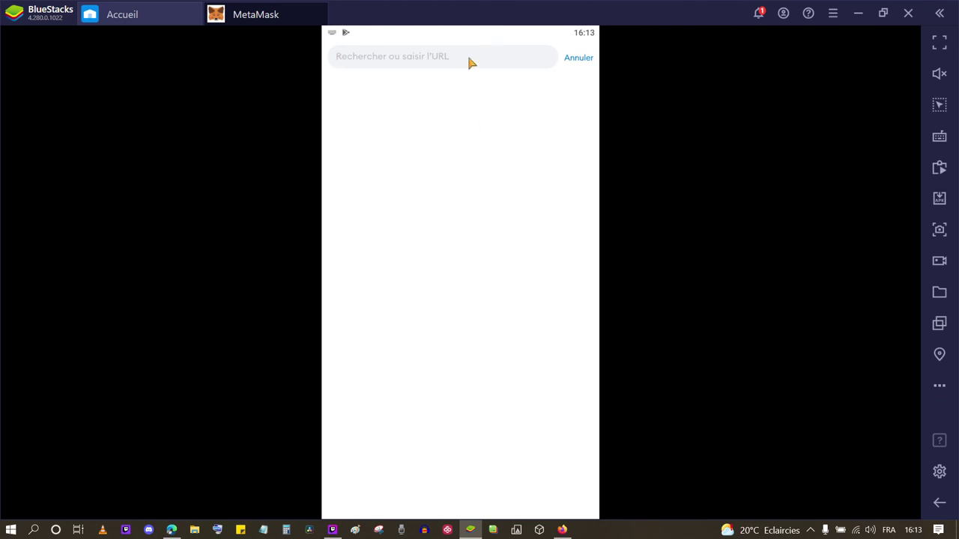
{"action": "key", "text": "ctrl+v"}
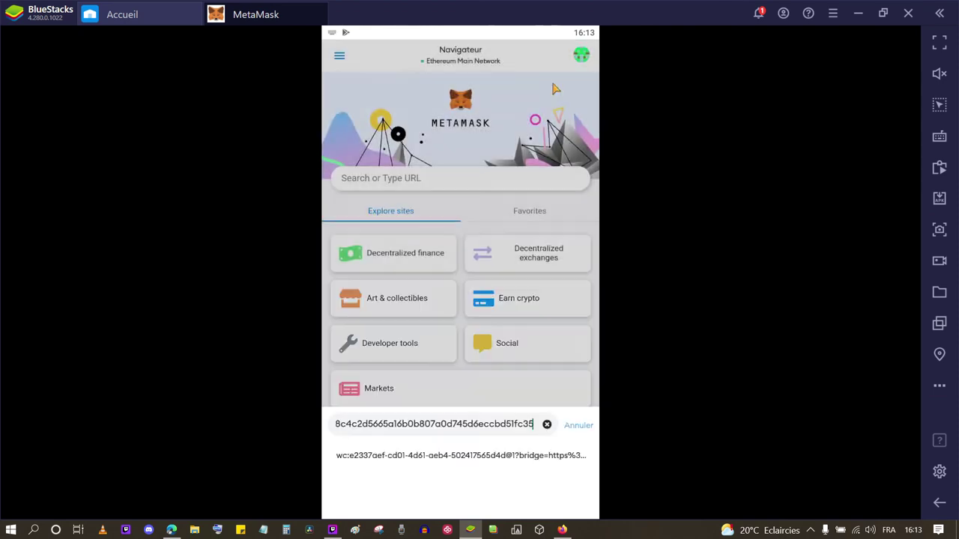
{"action": "key", "text": "Return"}
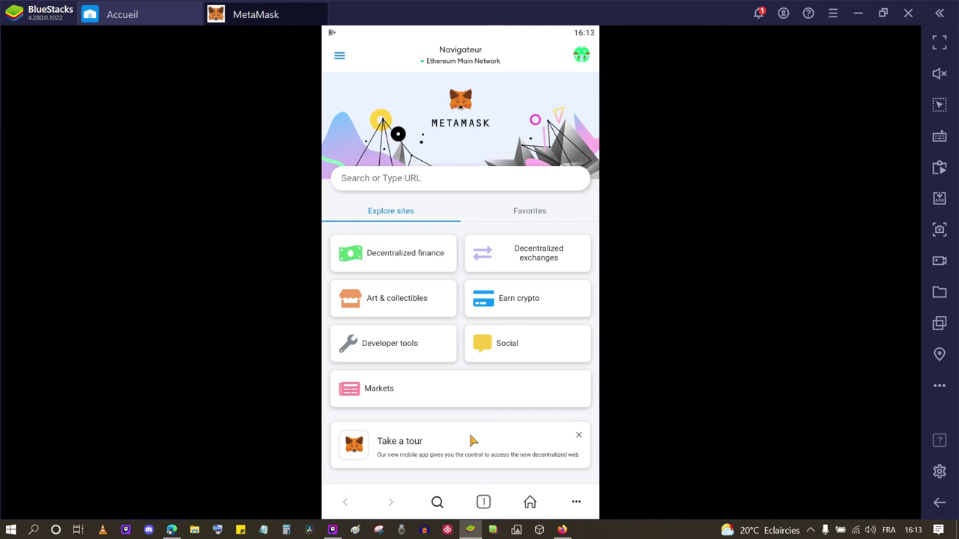
{"action": "left_click", "coordinate": [579, 435]}
- View the empty Favorites and the Activité transaction list, then peek at the account switcher
{"action": "left_click", "coordinate": [524, 214]}
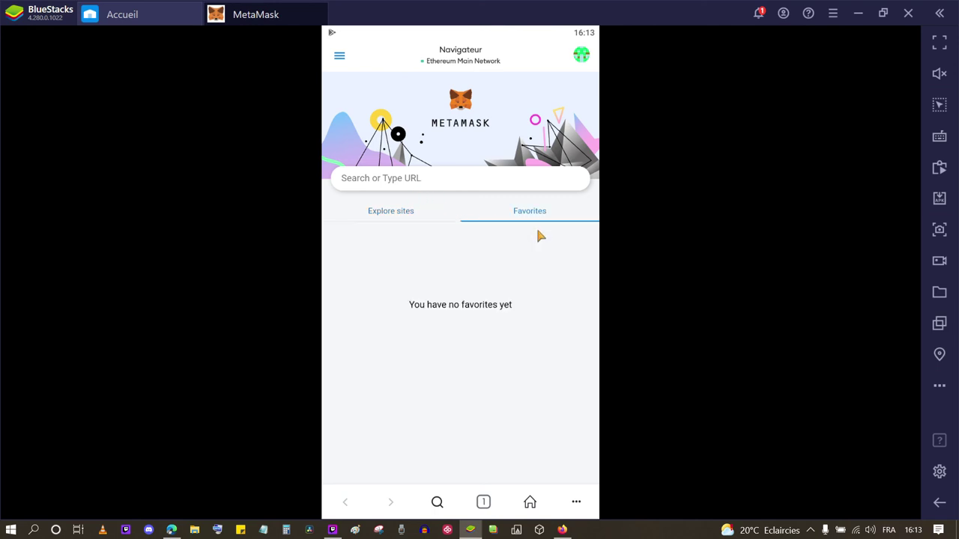
{"action": "left_click", "coordinate": [343, 56]}
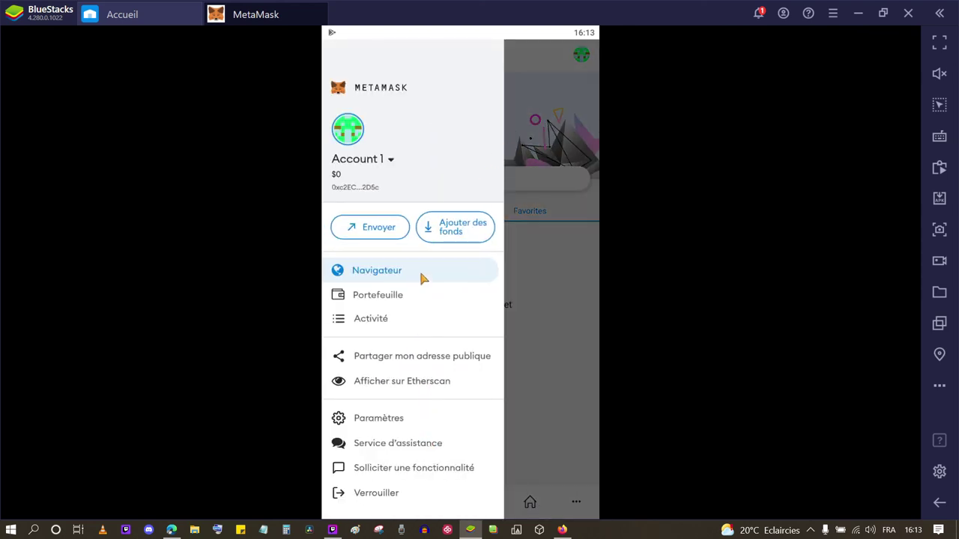
{"action": "left_click", "coordinate": [367, 320]}
{"action": "left_click", "coordinate": [340, 58]}
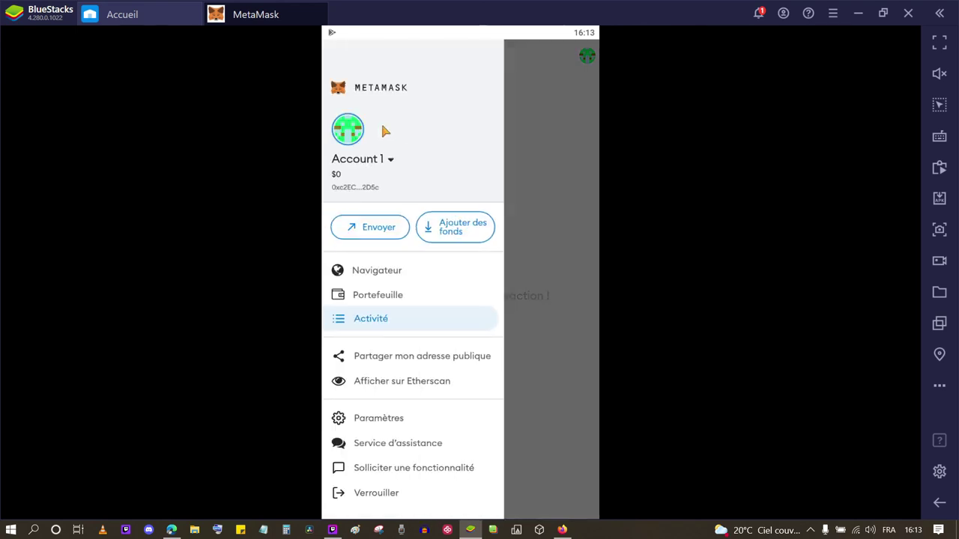
{"action": "left_click", "coordinate": [391, 161]}
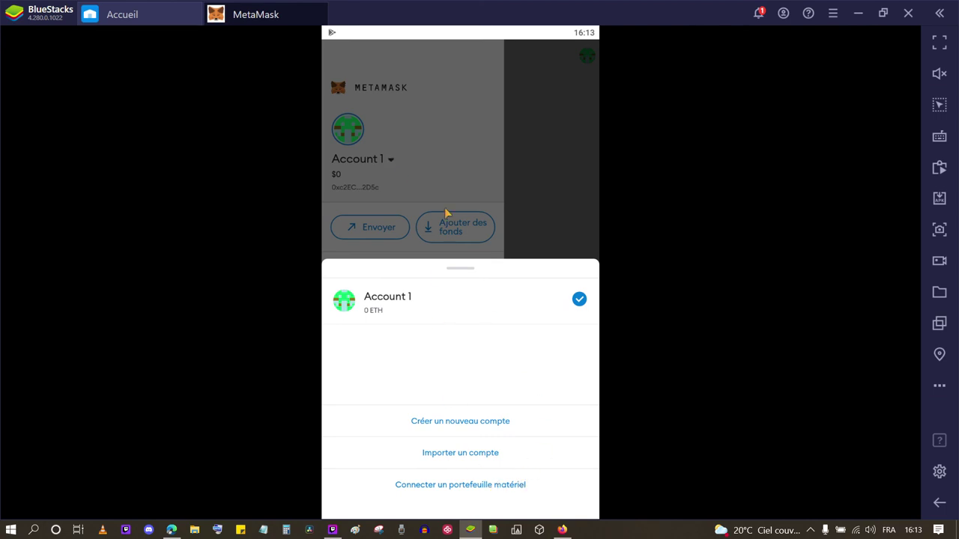
{"action": "left_click", "coordinate": [389, 166]}
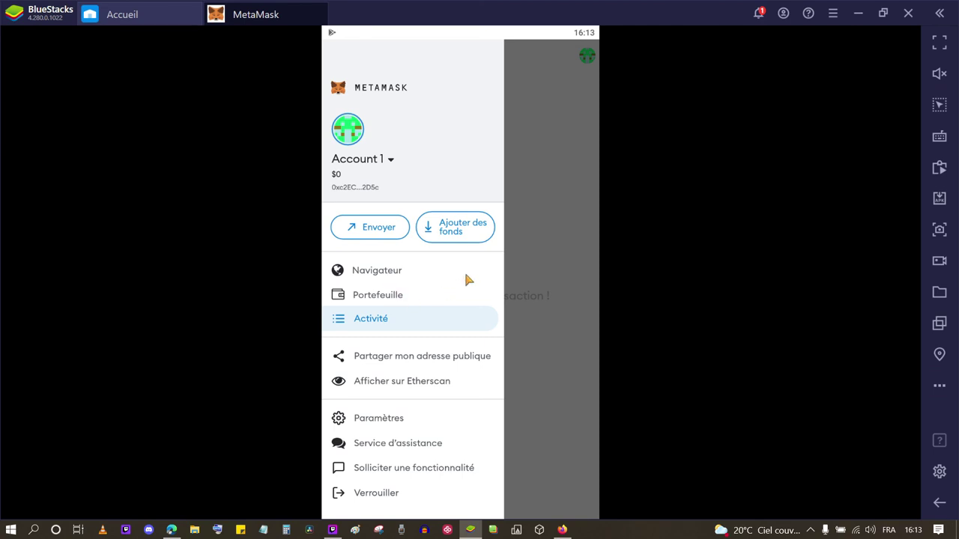
{"action": "left_click", "coordinate": [537, 222]}
- Reopen the account switcher, keep Account 1, and return to Portefeuille
{"action": "left_click", "coordinate": [341, 60]}
{"action": "left_click", "coordinate": [589, 61]}
{"action": "left_click", "coordinate": [587, 59]}
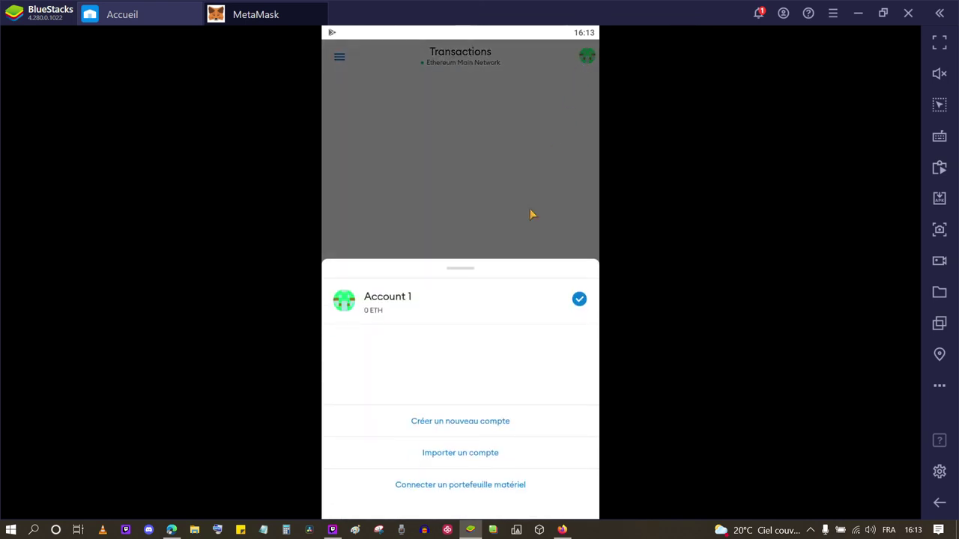
{"action": "left_click", "coordinate": [360, 92]}
{"action": "left_click", "coordinate": [340, 58]}
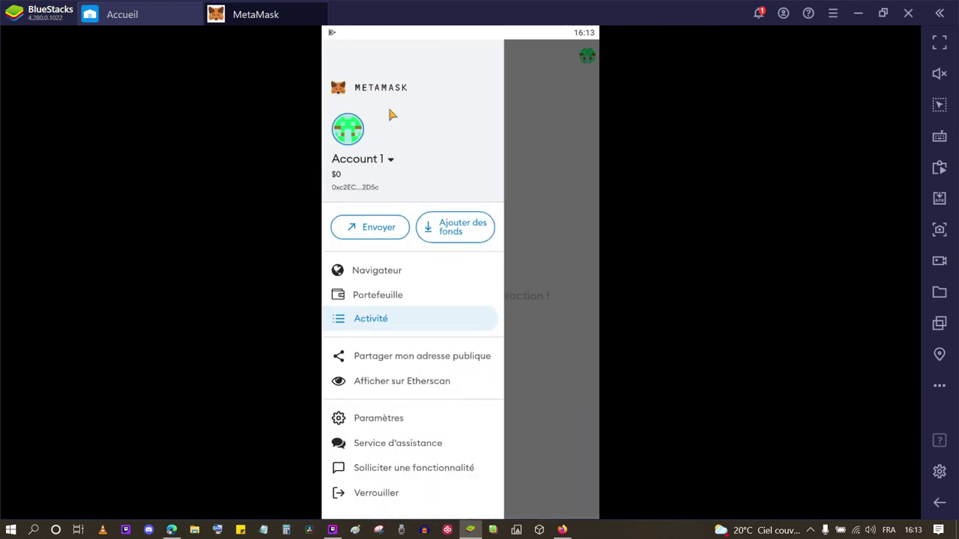
{"action": "left_click", "coordinate": [380, 159]}
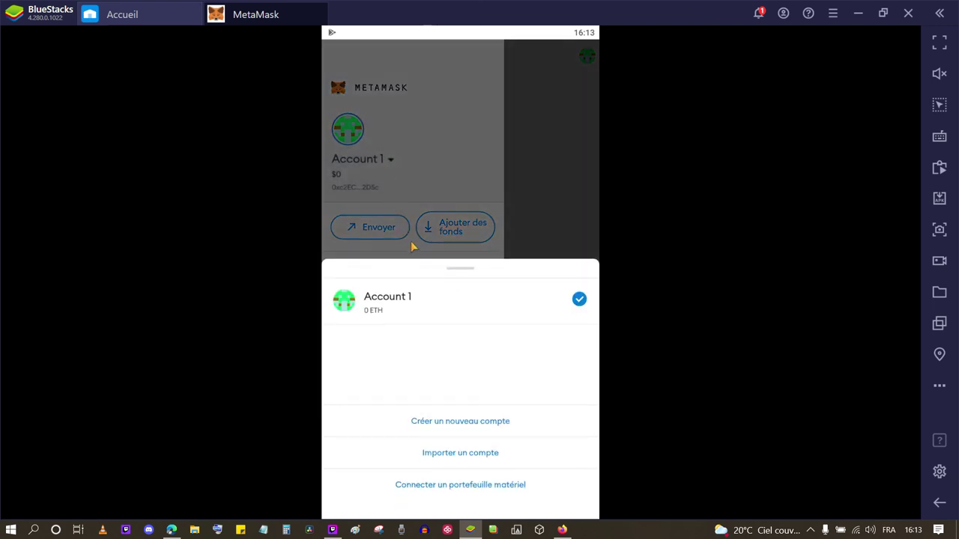
{"action": "left_click", "coordinate": [386, 313]}
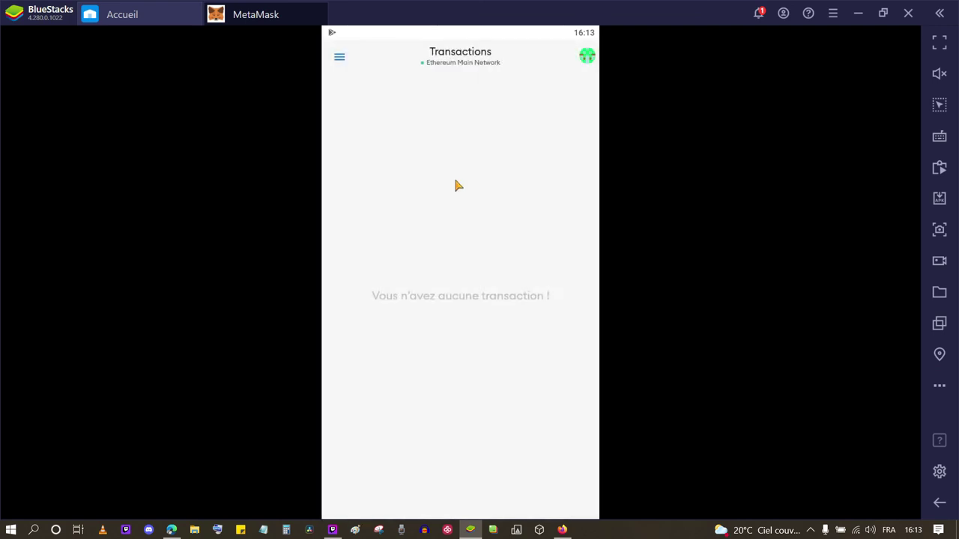
{"action": "left_click", "coordinate": [339, 58]}
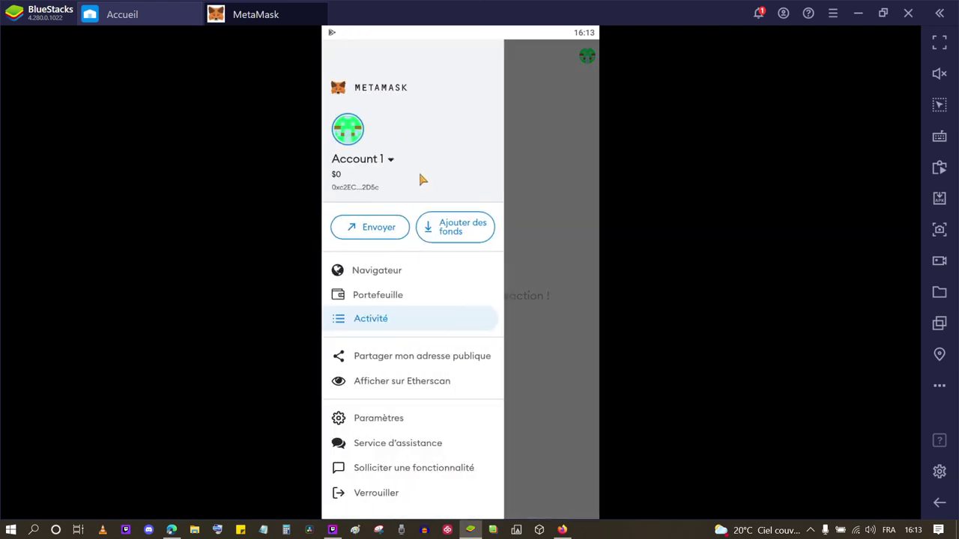
{"action": "left_click", "coordinate": [384, 295]}
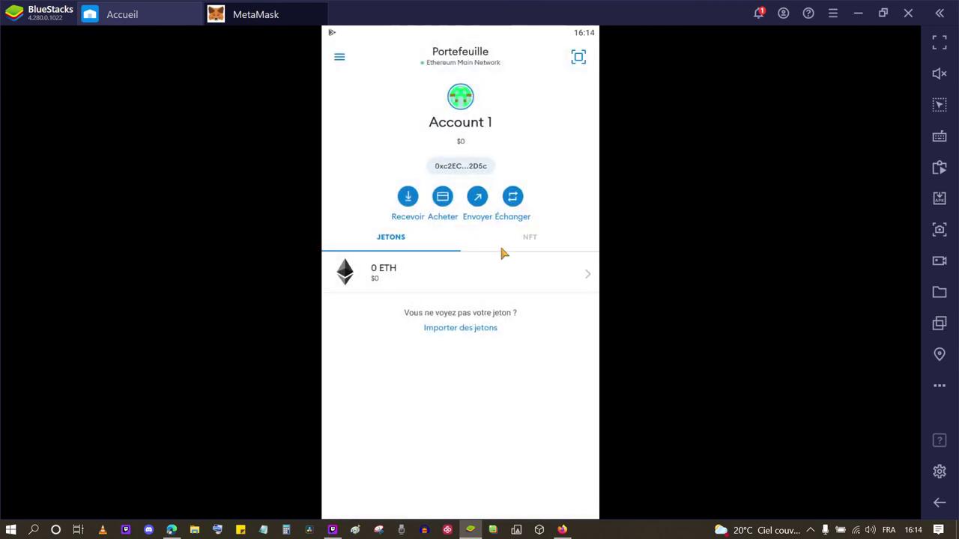
- Open the empty NFT tab, close its detection banner, and go back to JETONS showing 0 ETH
{"action": "left_click", "coordinate": [535, 238]}
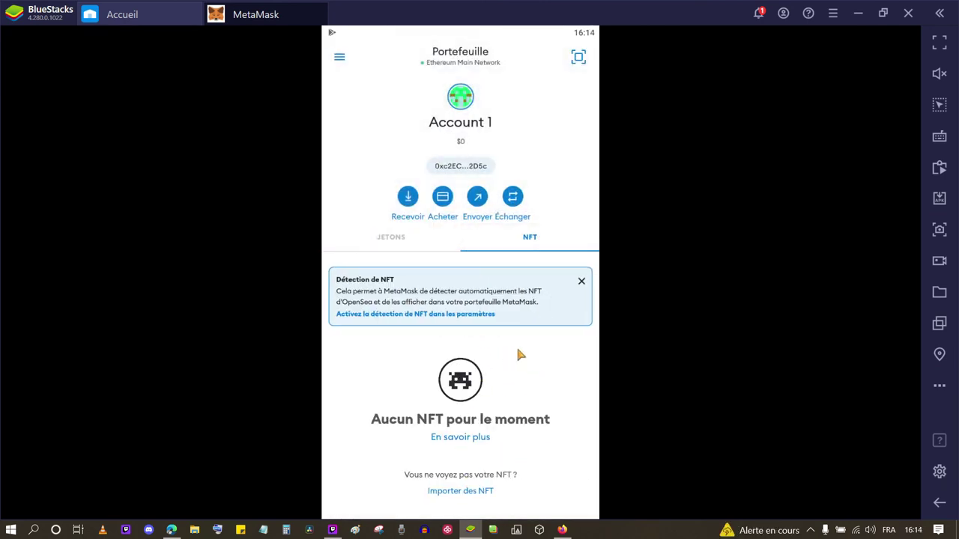
{"action": "left_click", "coordinate": [581, 283]}
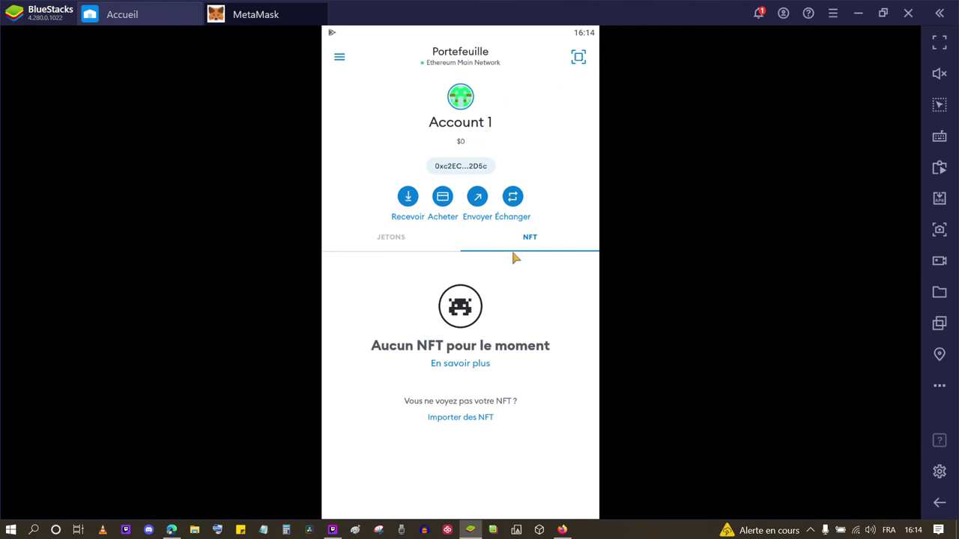
{"action": "left_click", "coordinate": [414, 231]}
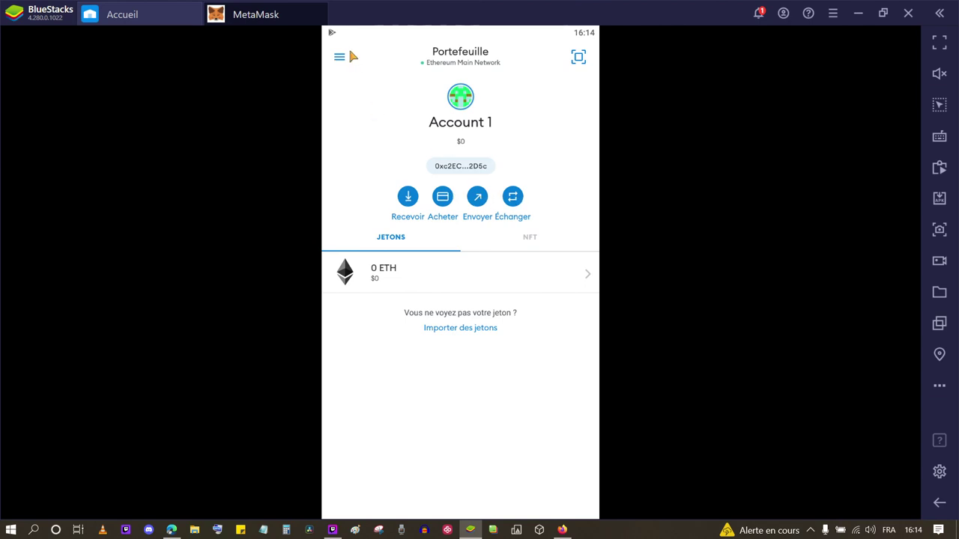
{"action": "left_click", "coordinate": [461, 58]}
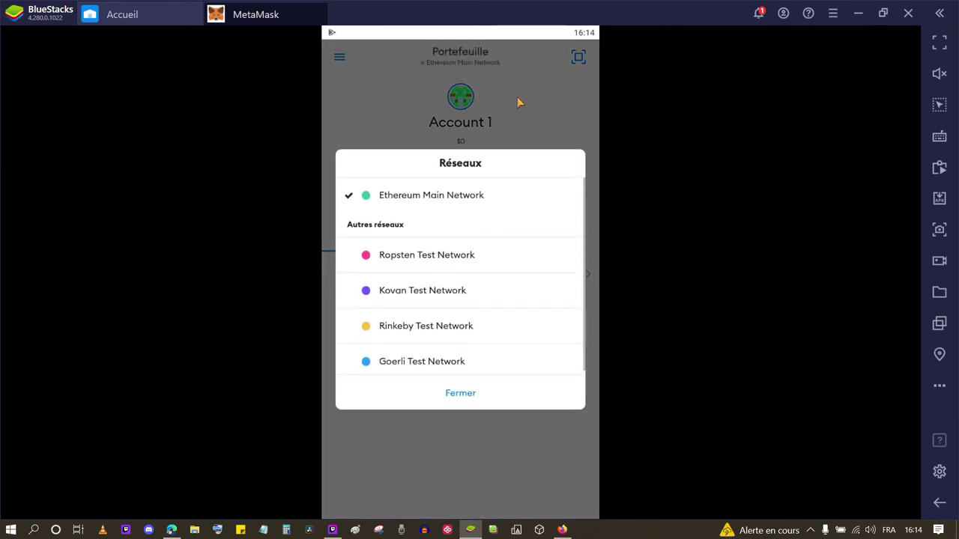
{"action": "left_click", "coordinate": [578, 58]}
{"action": "left_click", "coordinate": [578, 58]}
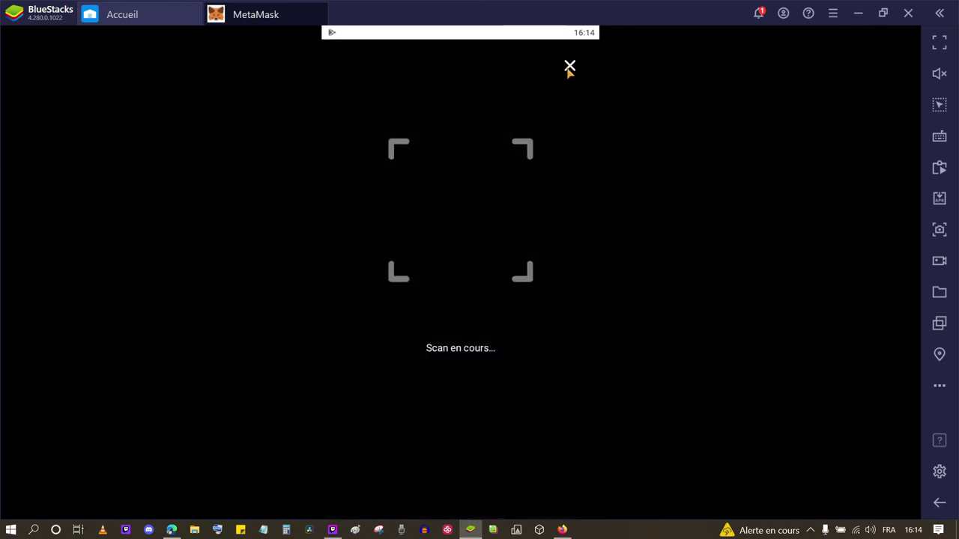
{"action": "left_click", "coordinate": [570, 64]}
{"action": "left_click", "coordinate": [352, 66]}
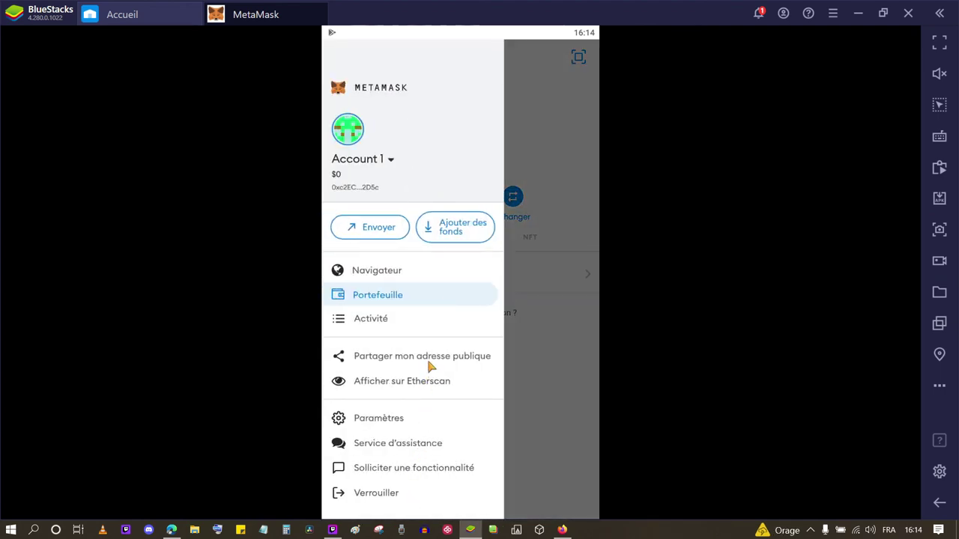
{"action": "left_click", "coordinate": [529, 150]}
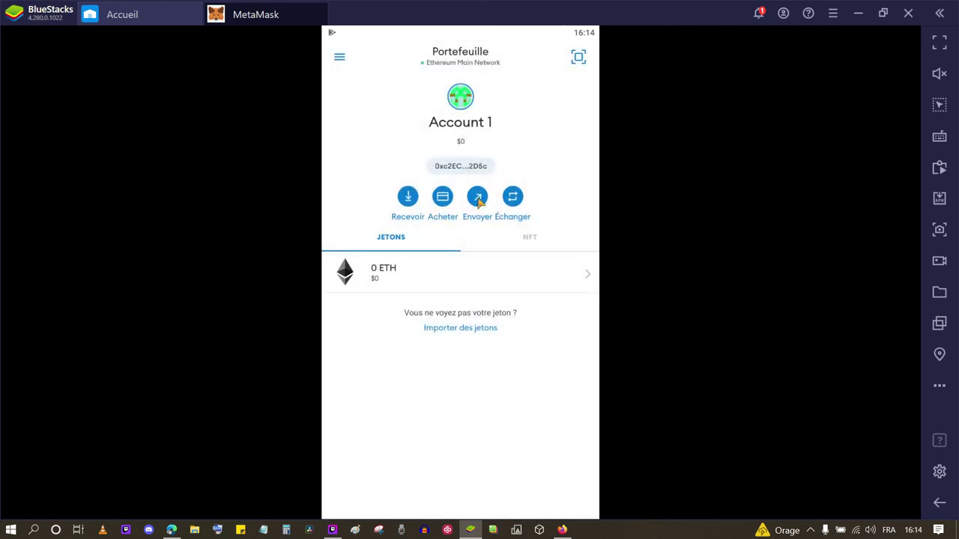
{"action": "left_click", "coordinate": [408, 199]}
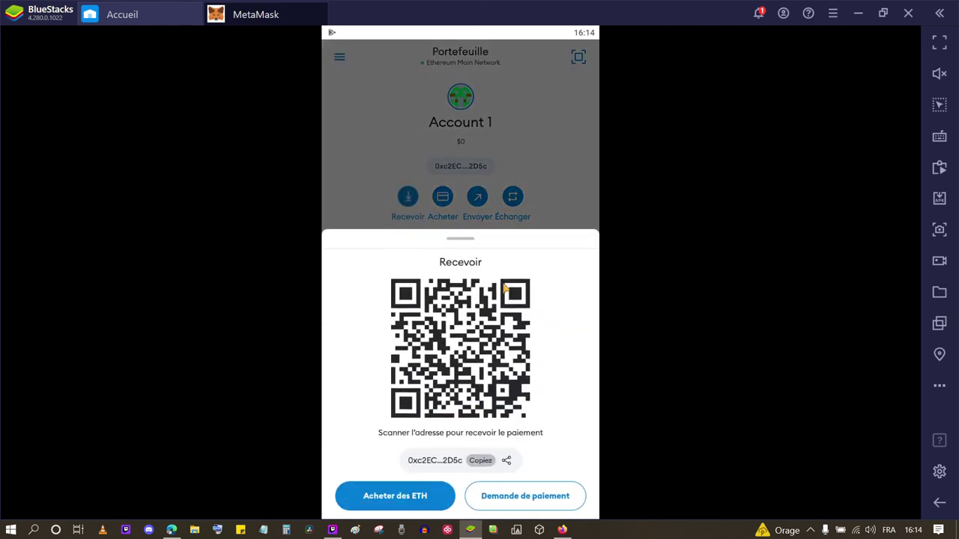
{"action": "left_click", "coordinate": [563, 145]}
{"action": "left_click", "coordinate": [479, 201]}
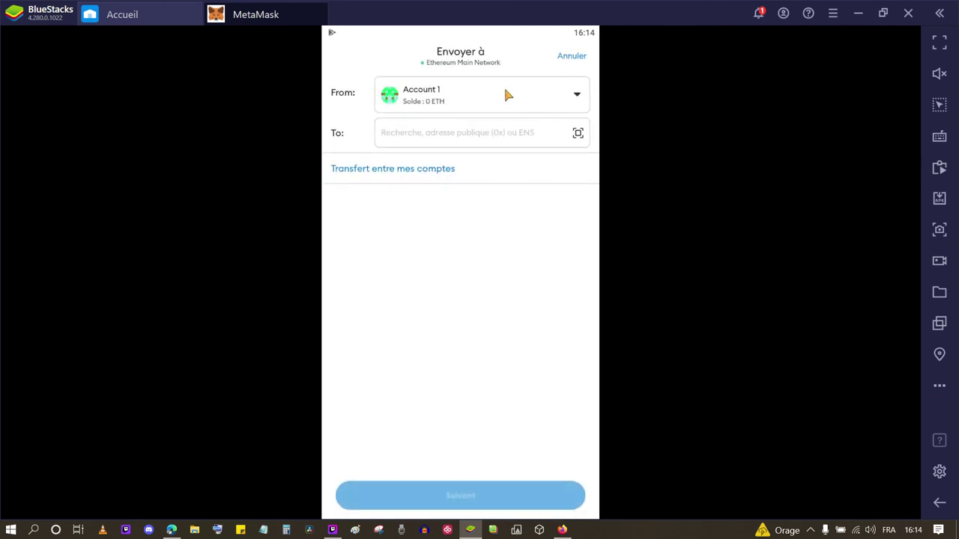
{"action": "left_click", "coordinate": [475, 131]}
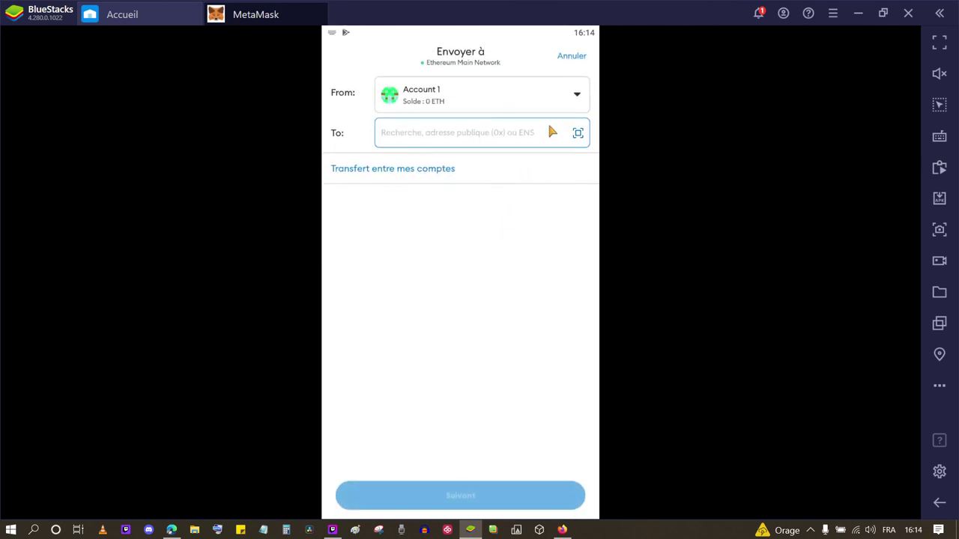
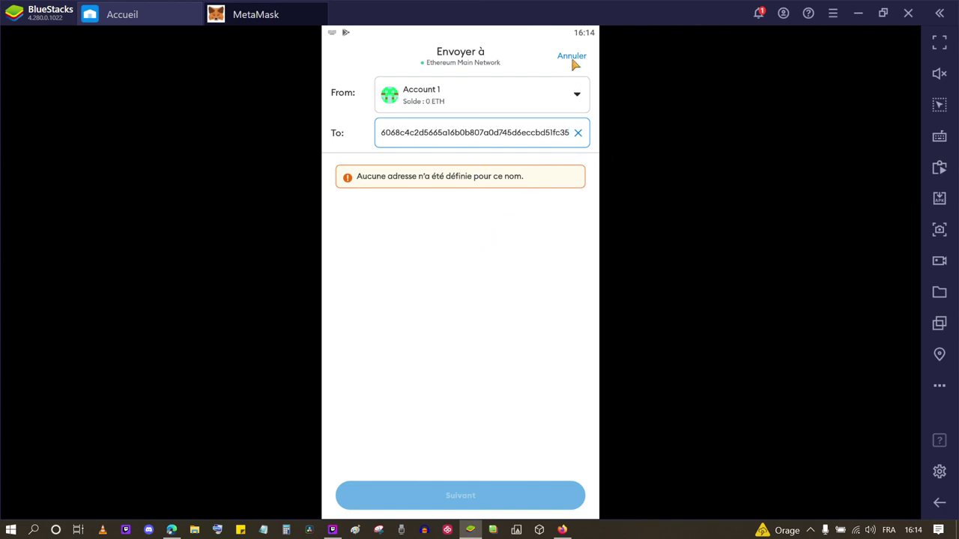
{"action": "left_click", "coordinate": [578, 92]}
{"action": "left_click", "coordinate": [579, 95]}
{"action": "left_click", "coordinate": [575, 59]}
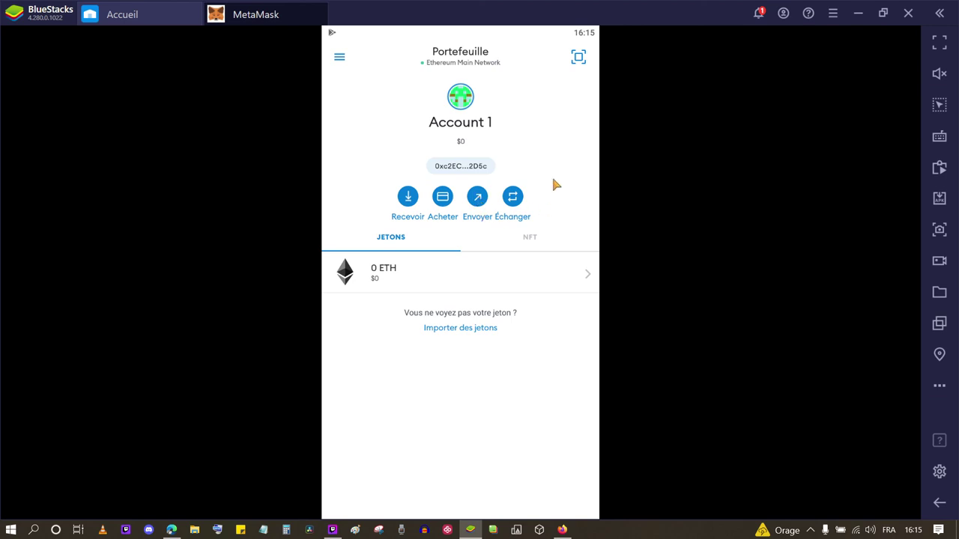
{"action": "left_click", "coordinate": [578, 58]}
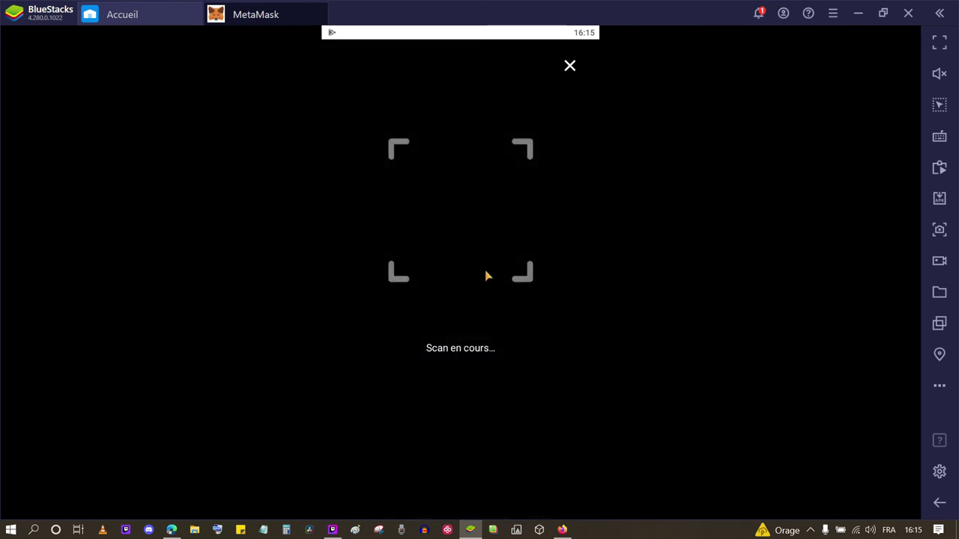
{"action": "left_click", "coordinate": [569, 66]}
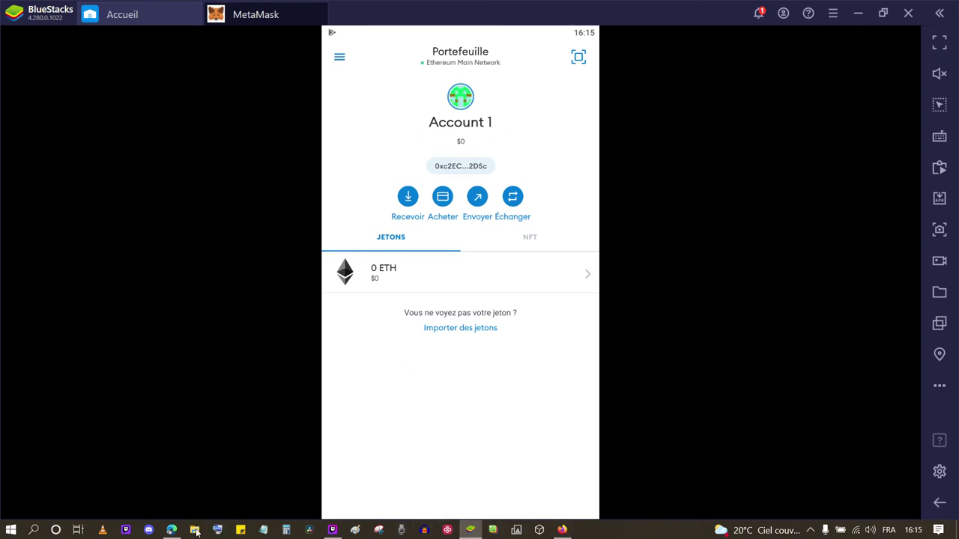
- In Edge, close the WalletConnect QR modal and the Bombcrypto tab, then return to BlueStacks
{"action": "left_click", "coordinate": [171, 530]}
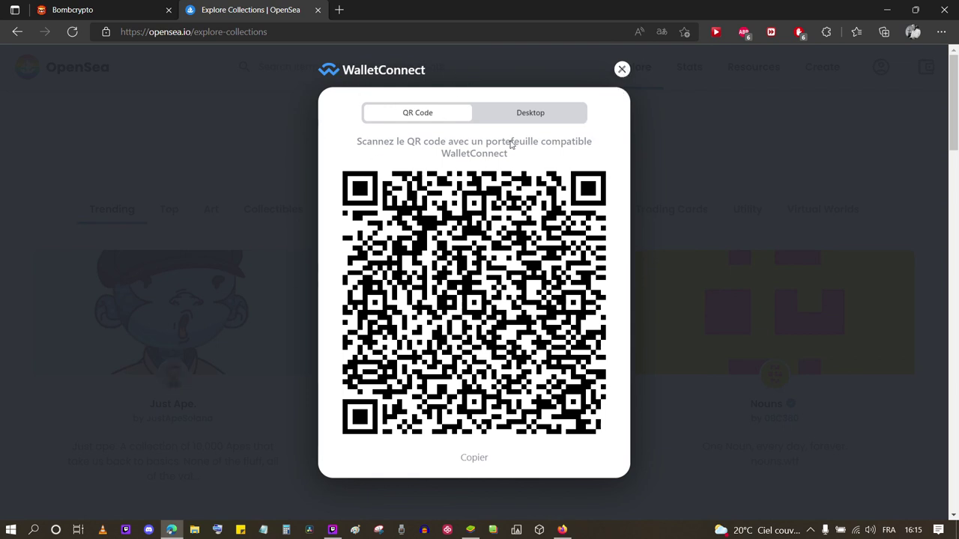
{"action": "left_click", "coordinate": [766, 106]}
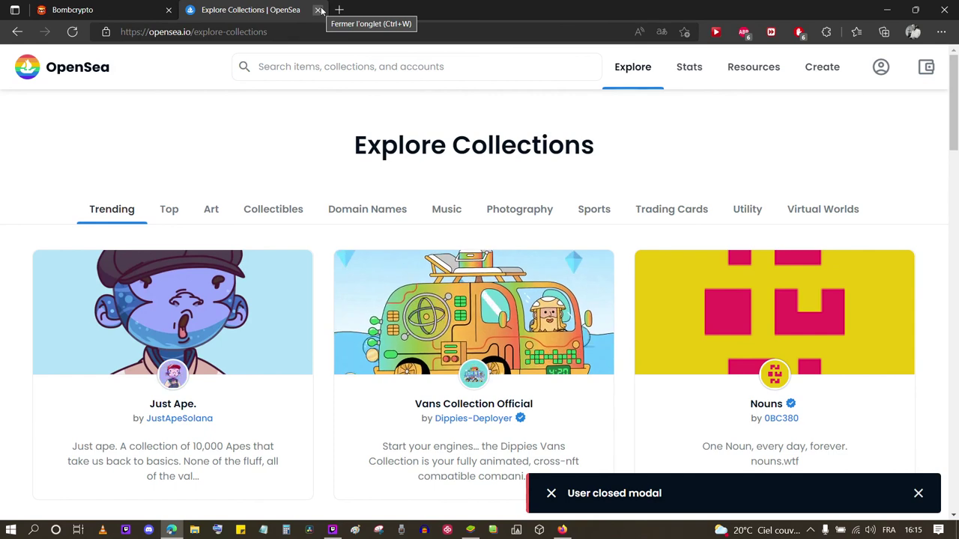
{"action": "left_click", "coordinate": [169, 10]}
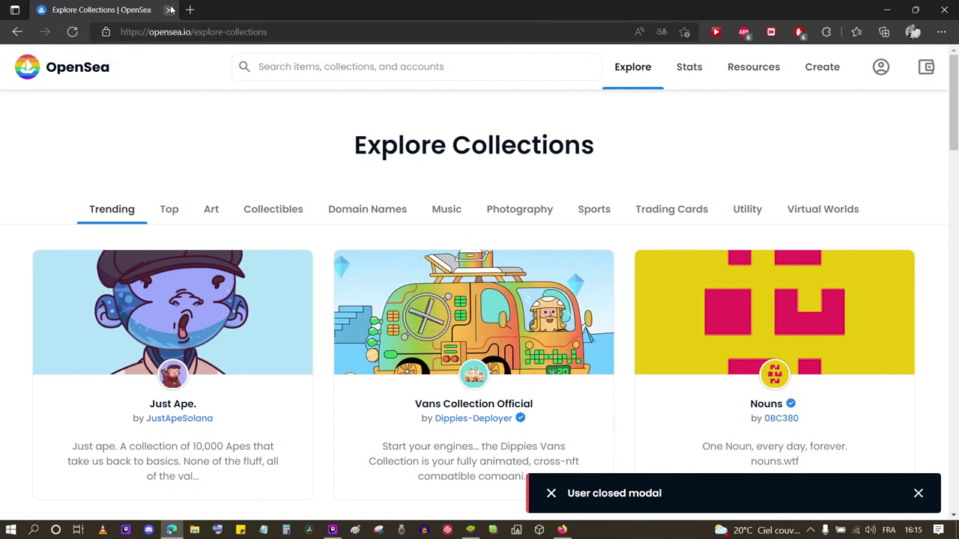
{"action": "key", "text": "alt+Tab"}
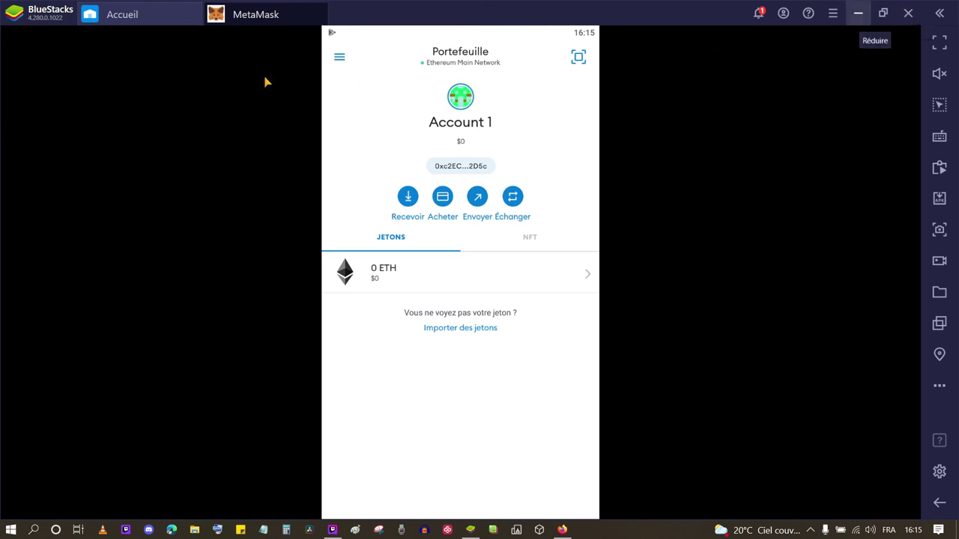
- Quit BlueStacks with Fermer, then relaunch it maximized to full screen
{"action": "left_click", "coordinate": [340, 59]}
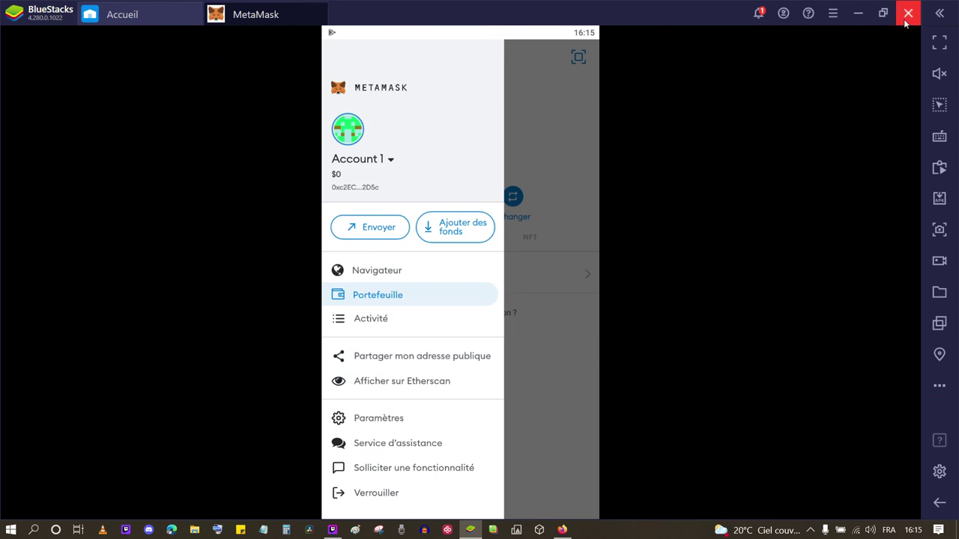
{"action": "left_click", "coordinate": [908, 13]}
{"action": "left_click", "coordinate": [504, 282]}
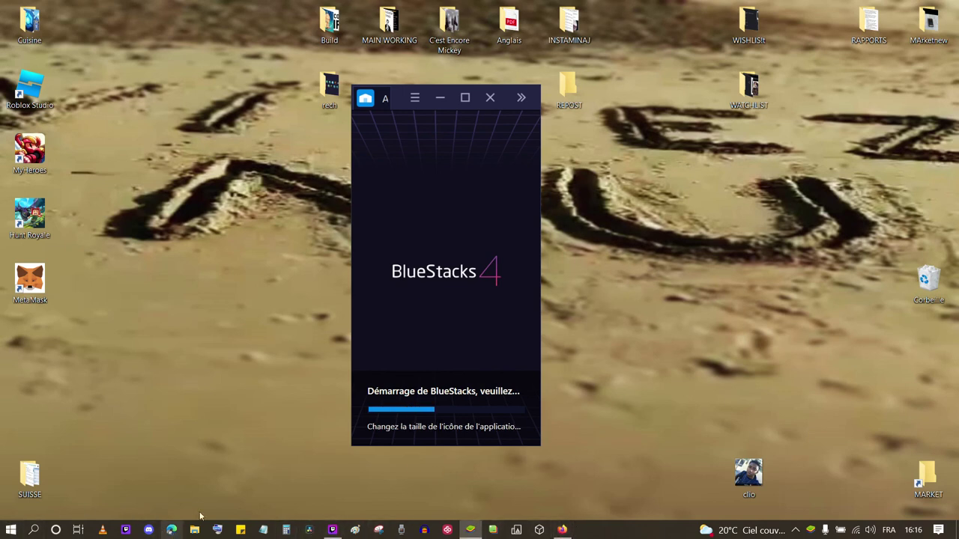
{"action": "left_click", "coordinate": [465, 97]}
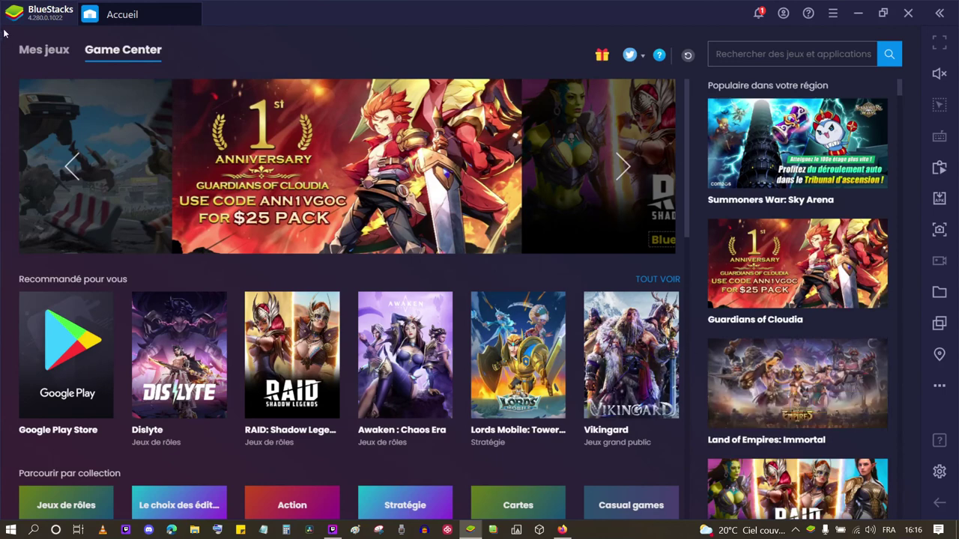
- Open Mes jeux and try uninstalling MetaMask via Désinstaller and Supprimer
{"action": "left_click", "coordinate": [39, 53]}
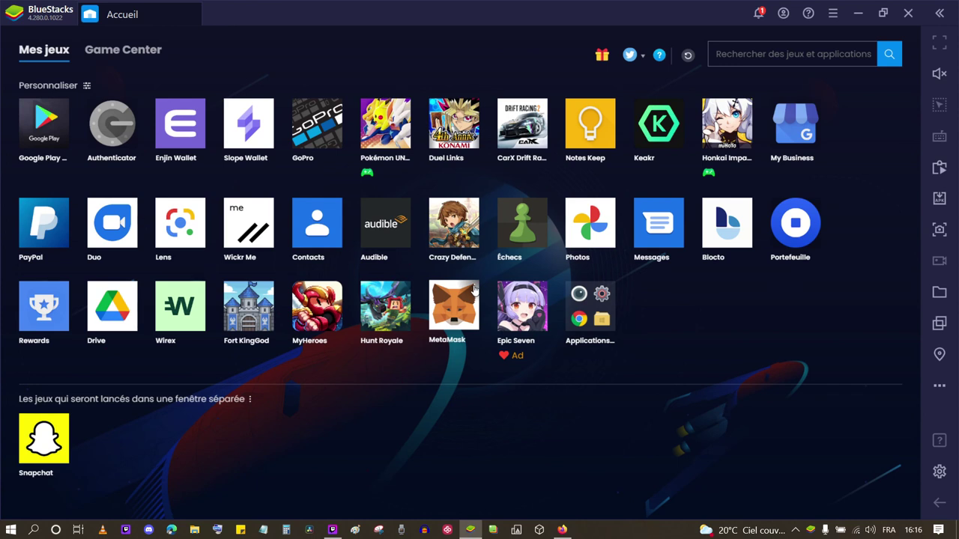
{"action": "right_click", "coordinate": [474, 290]}
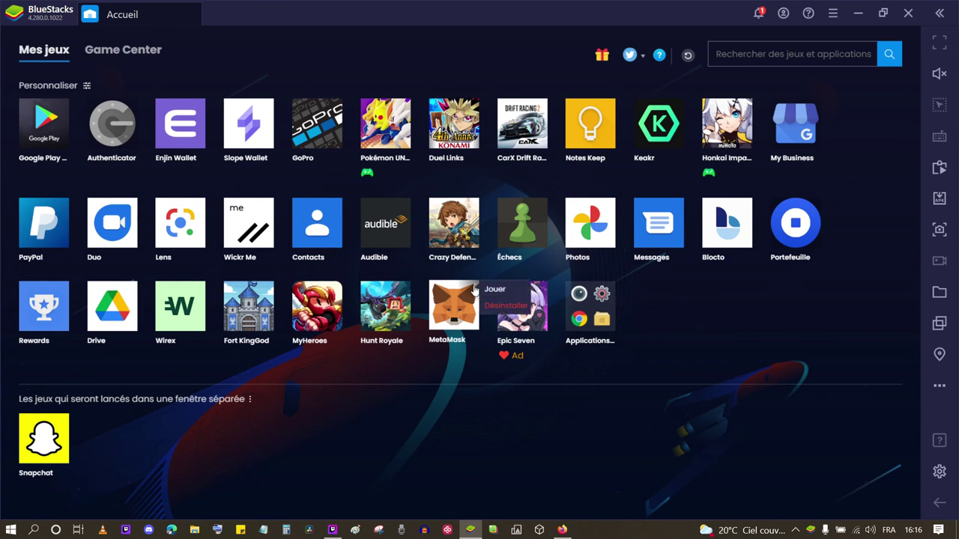
{"action": "left_click", "coordinate": [511, 314]}
{"action": "left_click", "coordinate": [530, 313]}
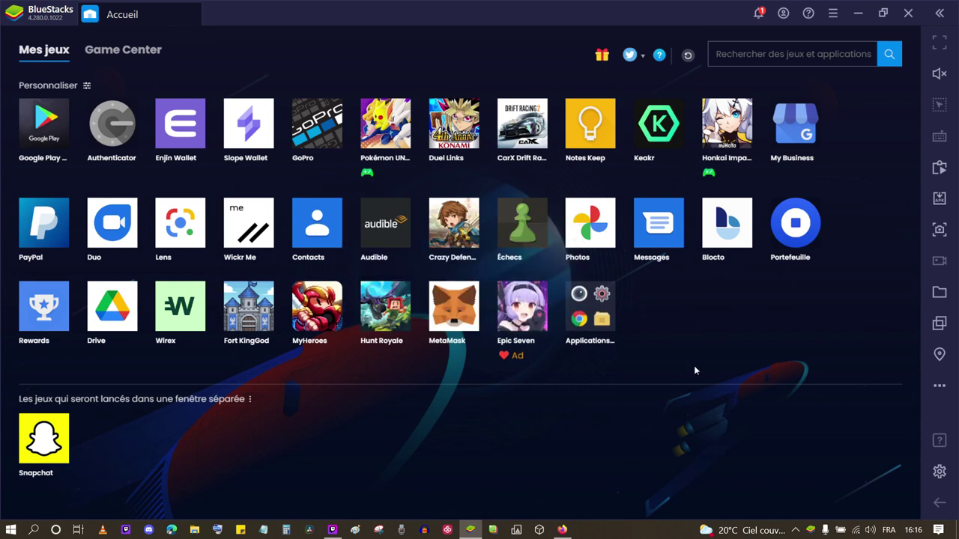